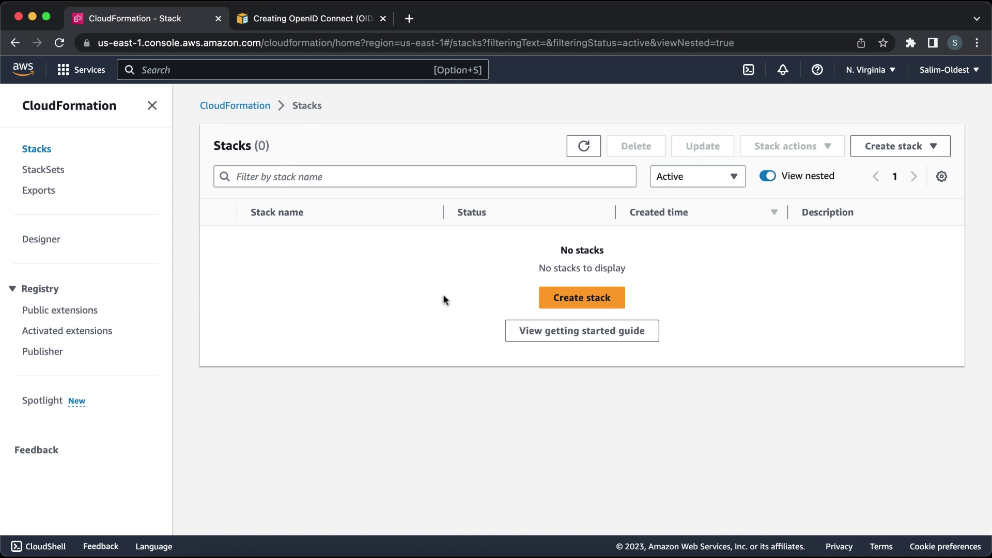
View the AWS guide page on creating OIDC identity providers and switch to base.yml in Visual Studio Code
click(315, 20)
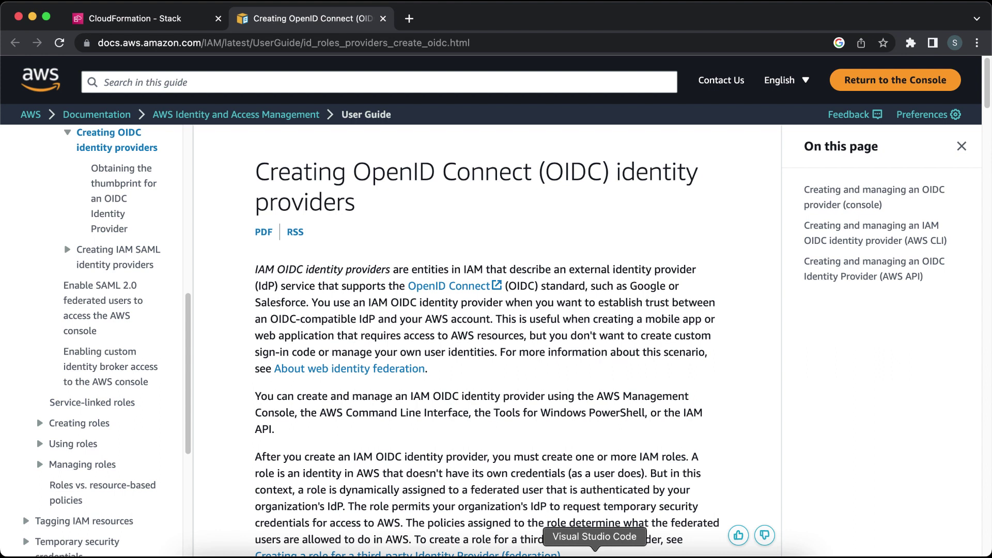
click(594, 554)
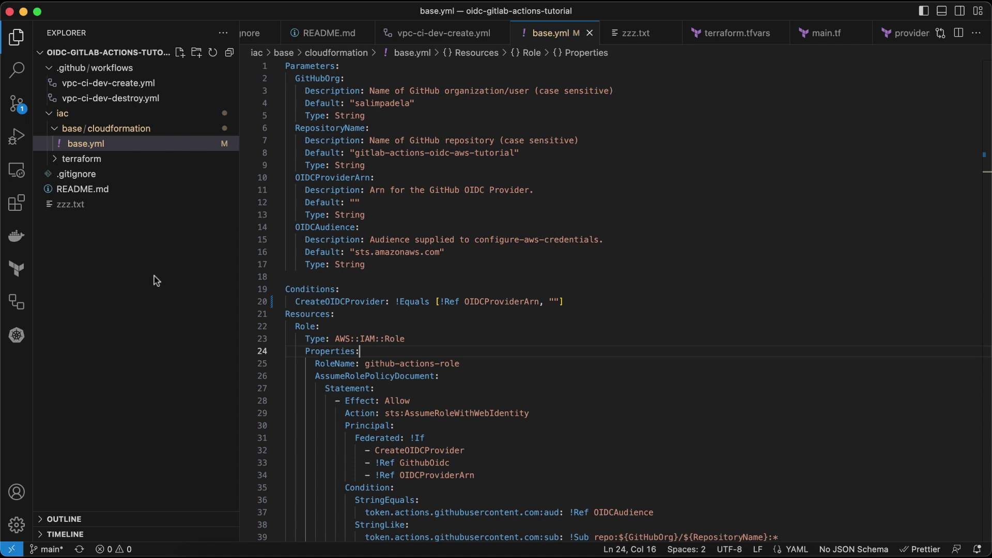
click(388, 264)
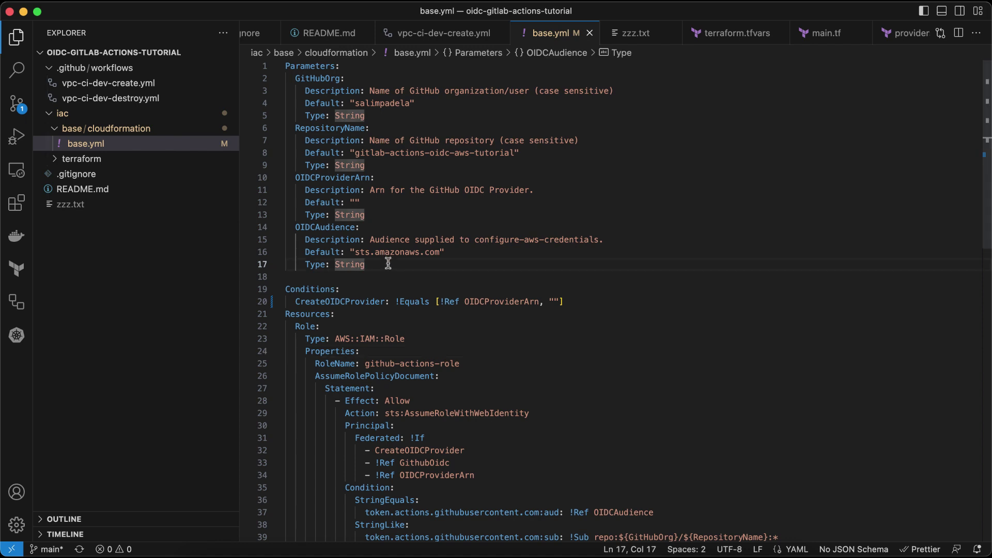
Examine the descriptions and default values of the GitHubOrg and RepositoryName parameters in base.yml
double_click(454, 93)
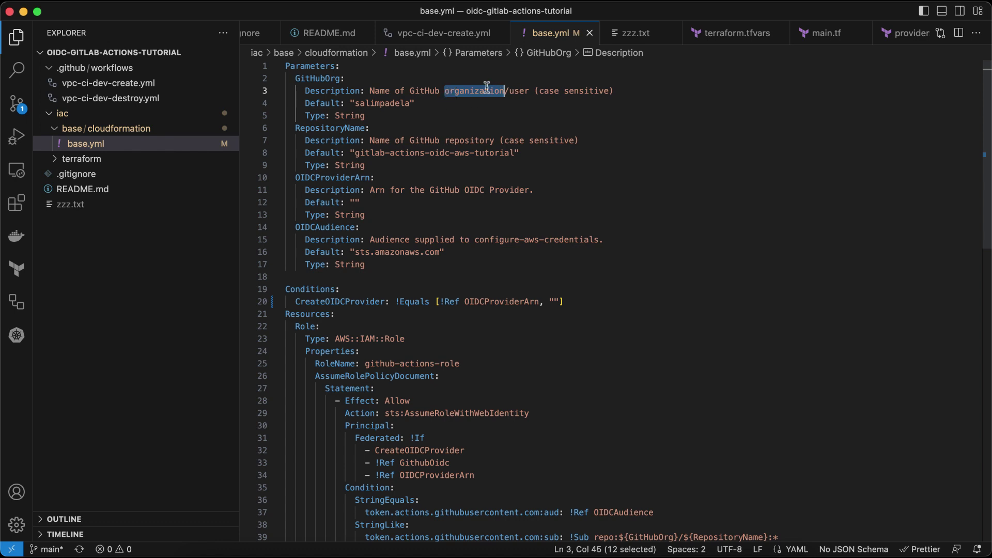
double_click(383, 105)
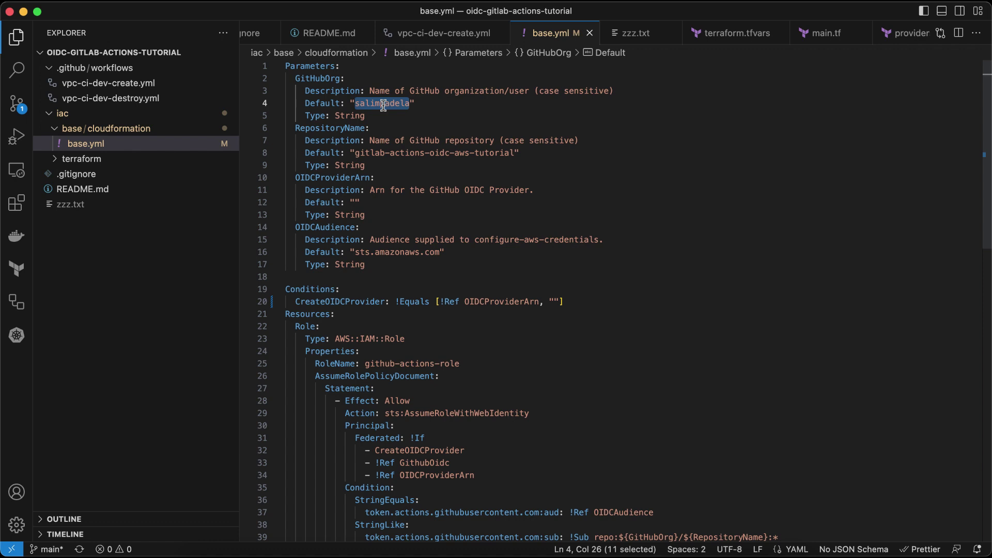
double_click(352, 127)
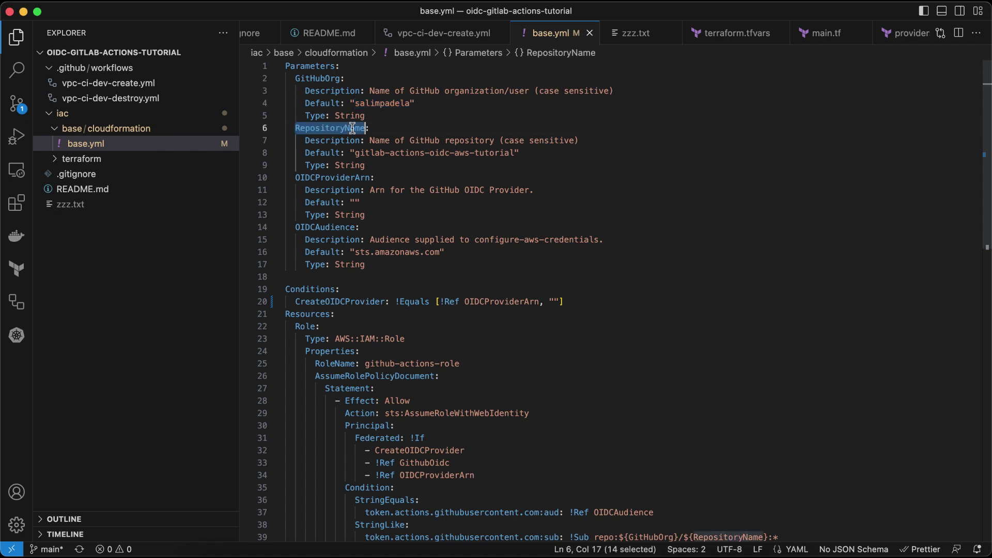
click(374, 153)
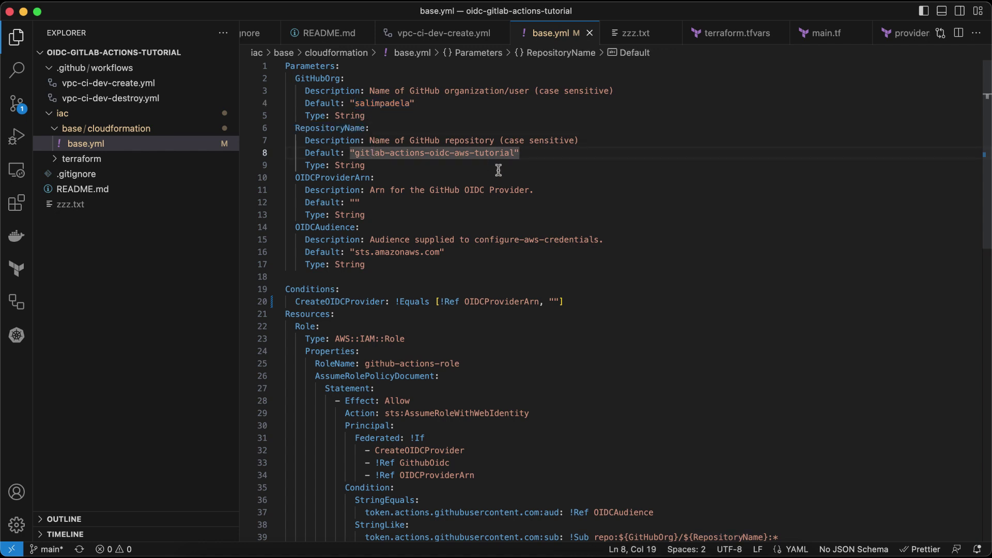
key(alt+Left)
key(shift+alt+Right)
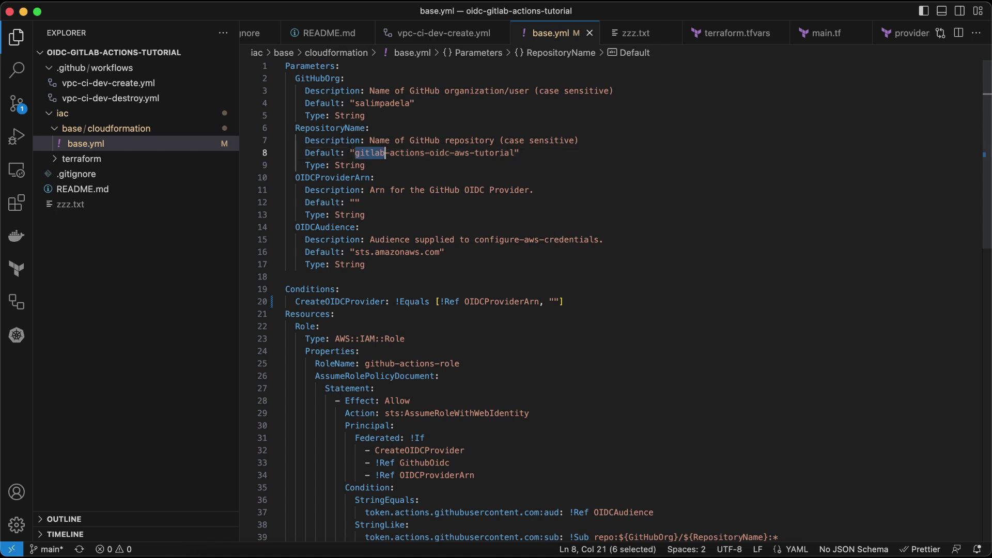
key(shift+alt+Right)
key(shift+alt+Right)
key(shift+alt+Right)
key(shift+alt+Right)
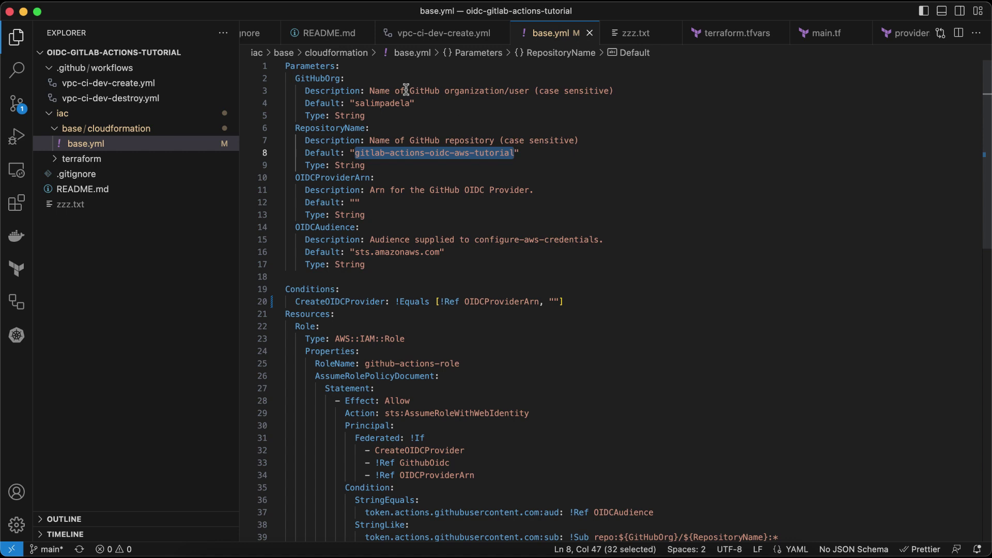
click(381, 152)
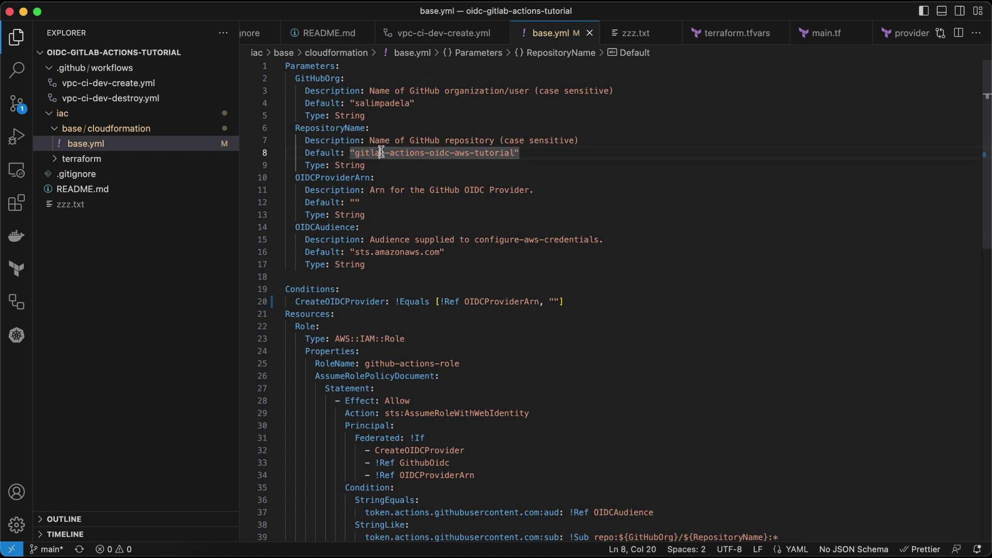
Examine the OIDCProviderArn parameter and the OIDCAudience parameter with its default value
click(382, 190)
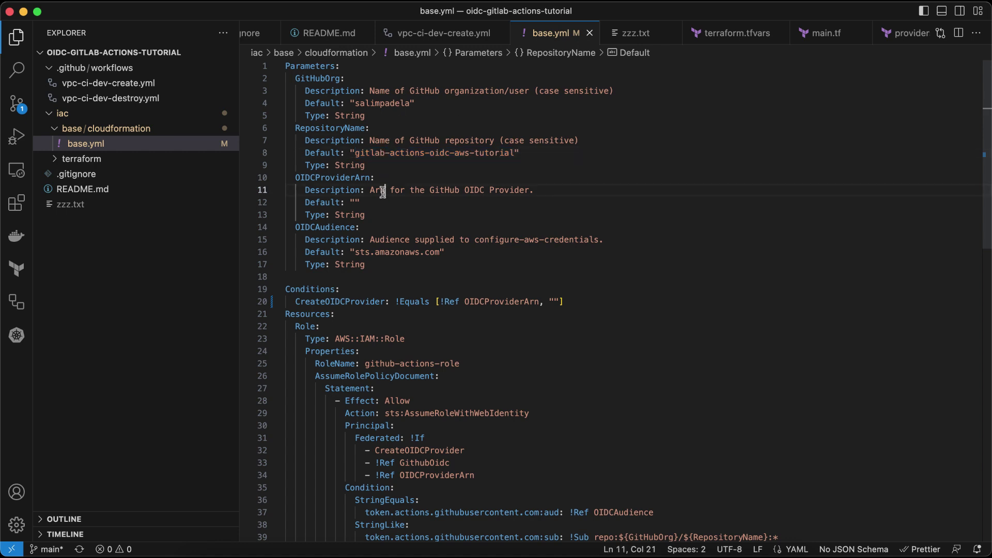
double_click(357, 177)
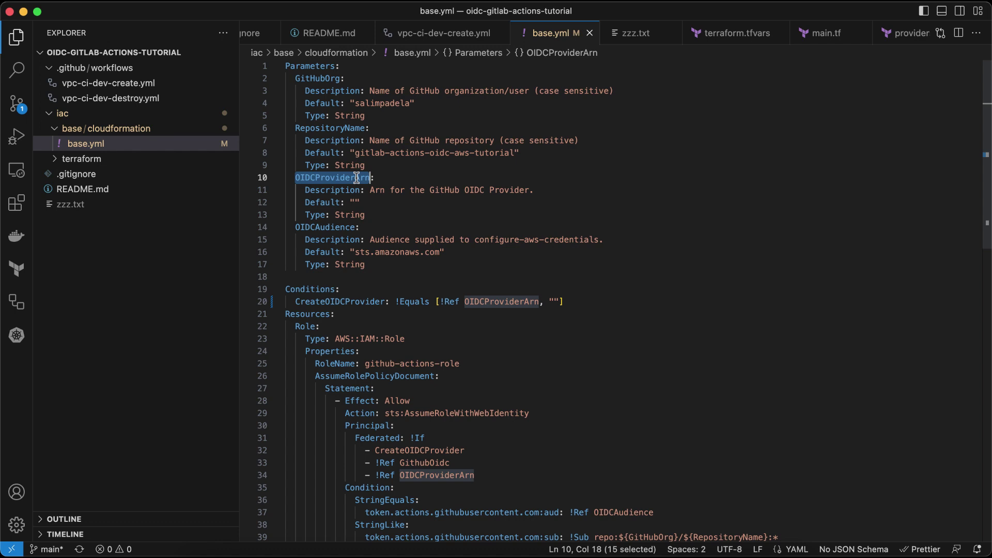
click(333, 227)
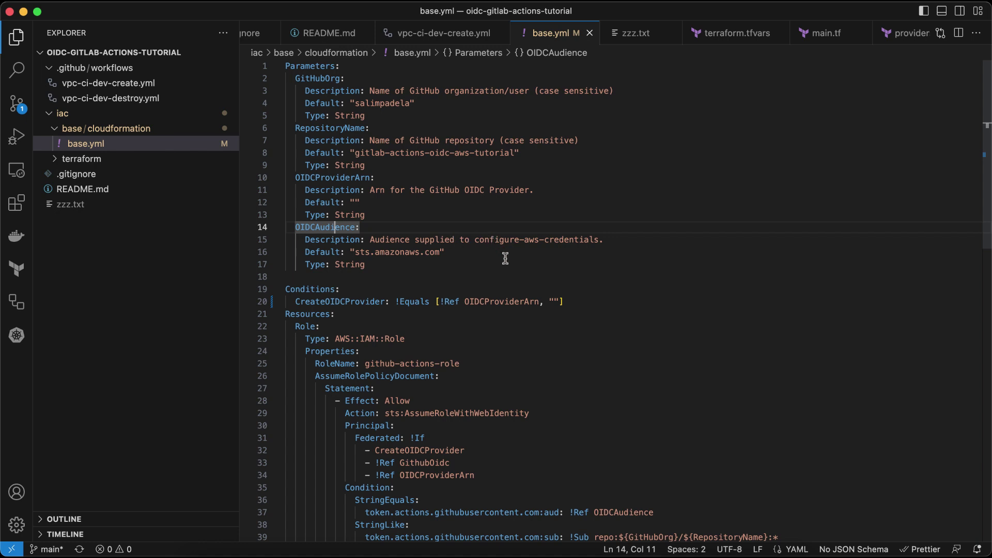
click(361, 254)
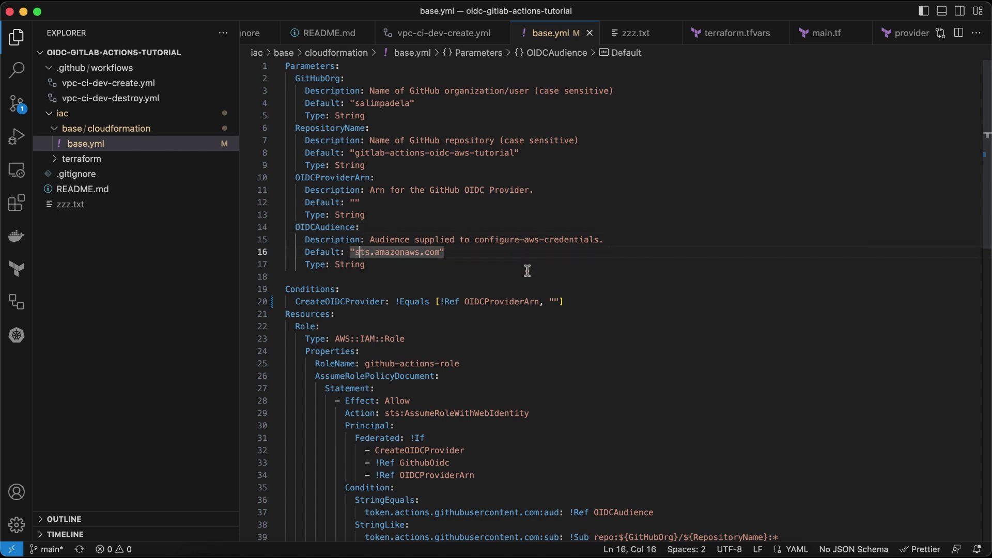
Examine the CreateOIDCProvider condition and the type and RoleName of the Role resource
scroll(529, 352, down, 4)
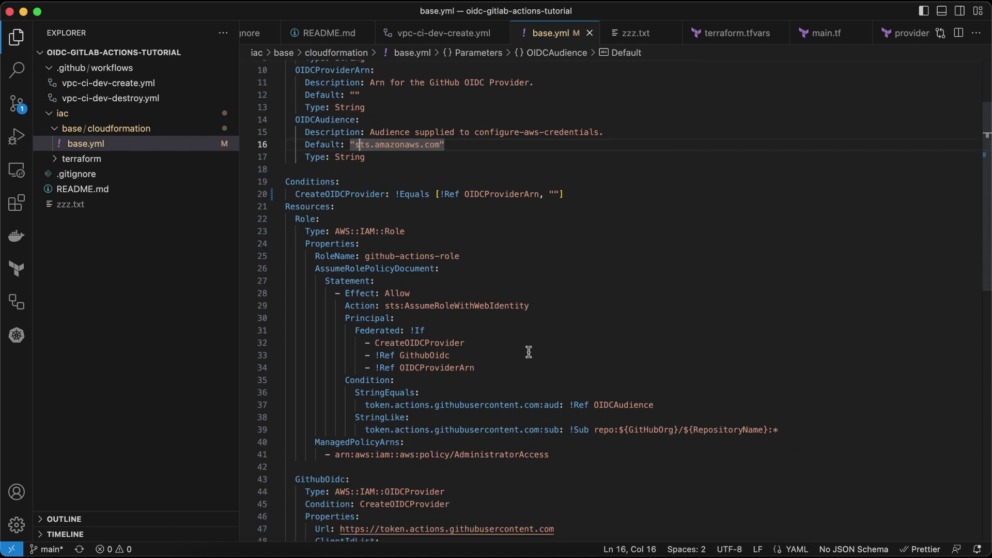
click(360, 195)
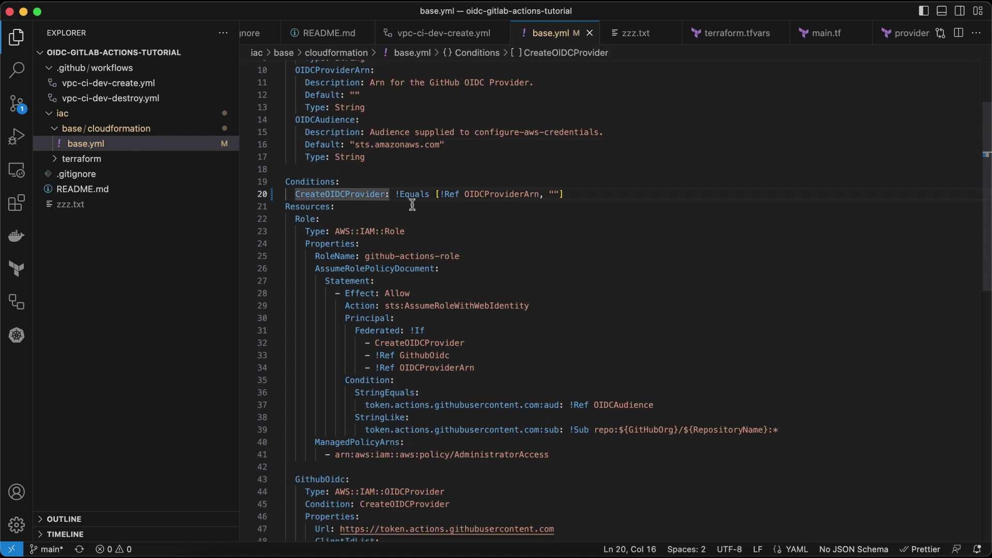
double_click(503, 195)
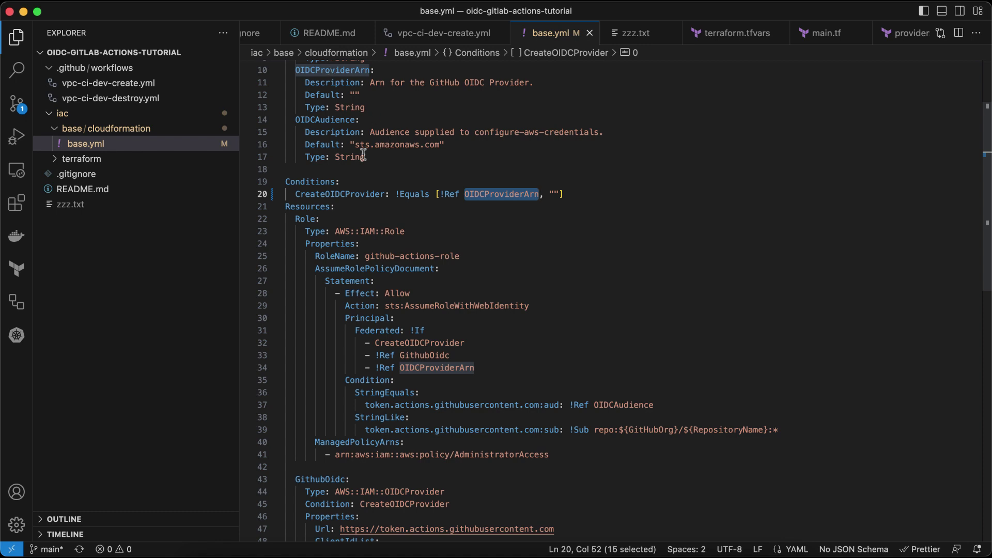
click(362, 231)
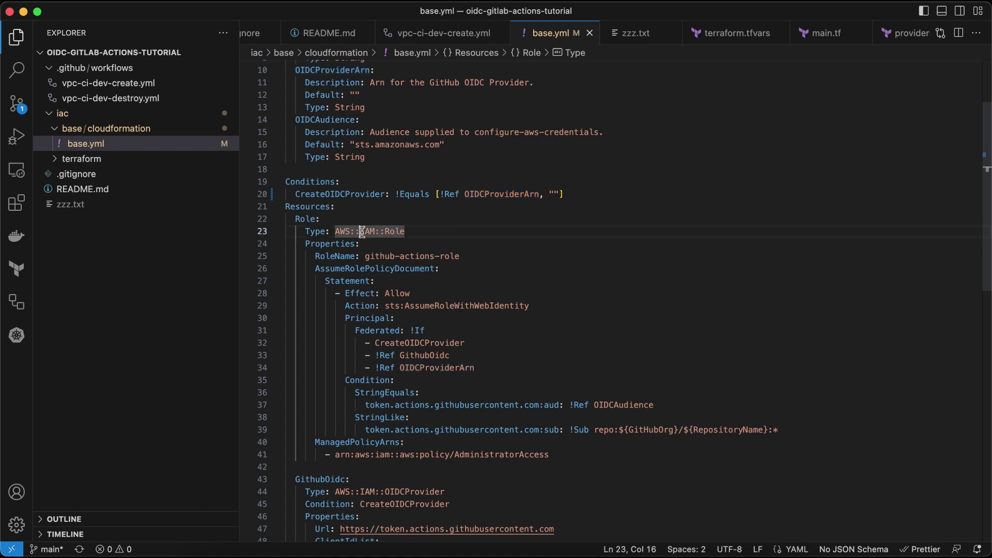
click(408, 231)
click(480, 253)
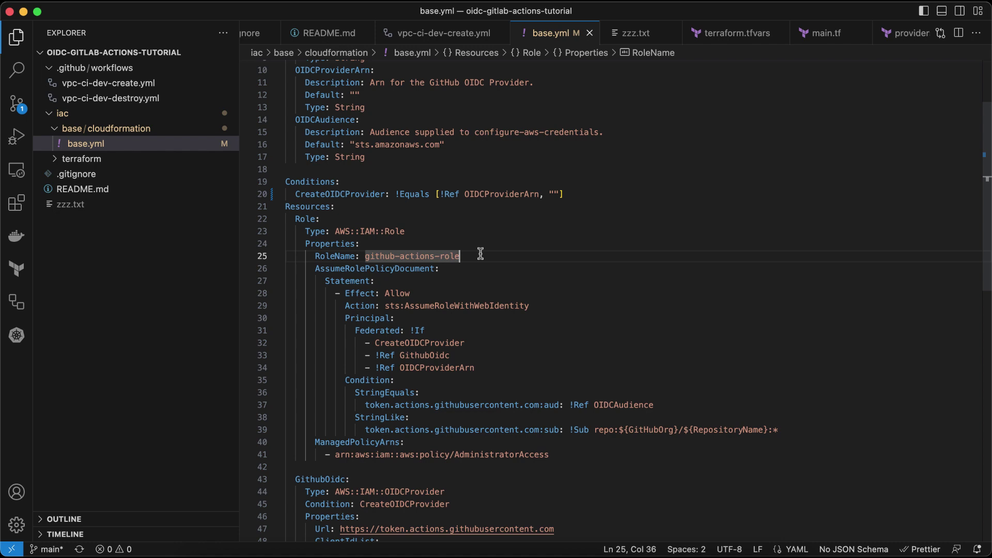
Examine the federated principal and the audience and subject conditions in the role's AssumeRolePolicyDocument
click(460, 325)
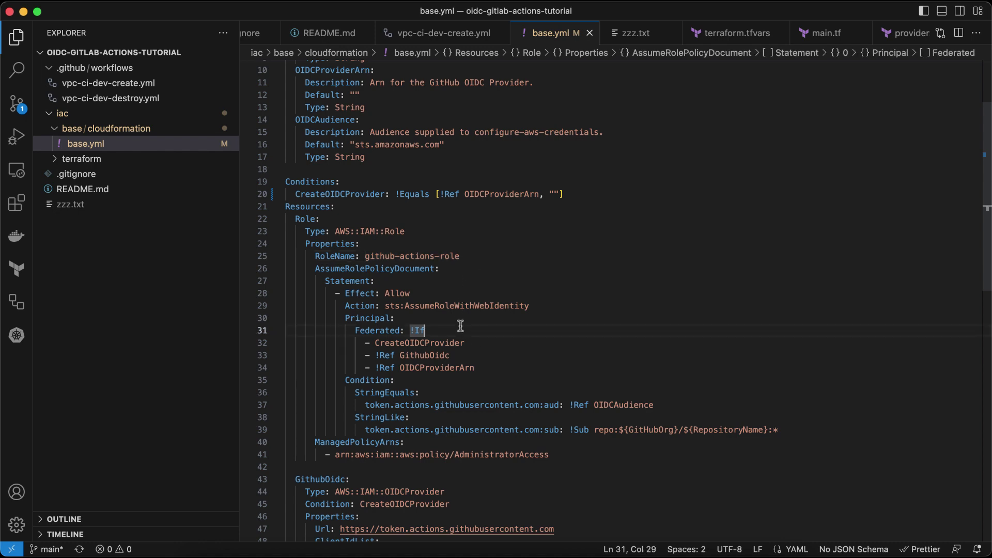
click(443, 343)
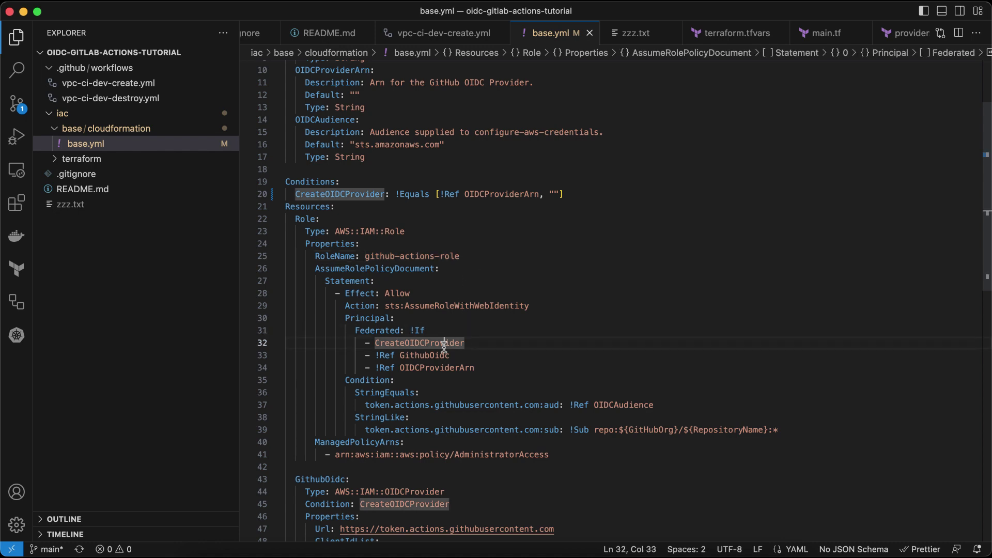
double_click(424, 366)
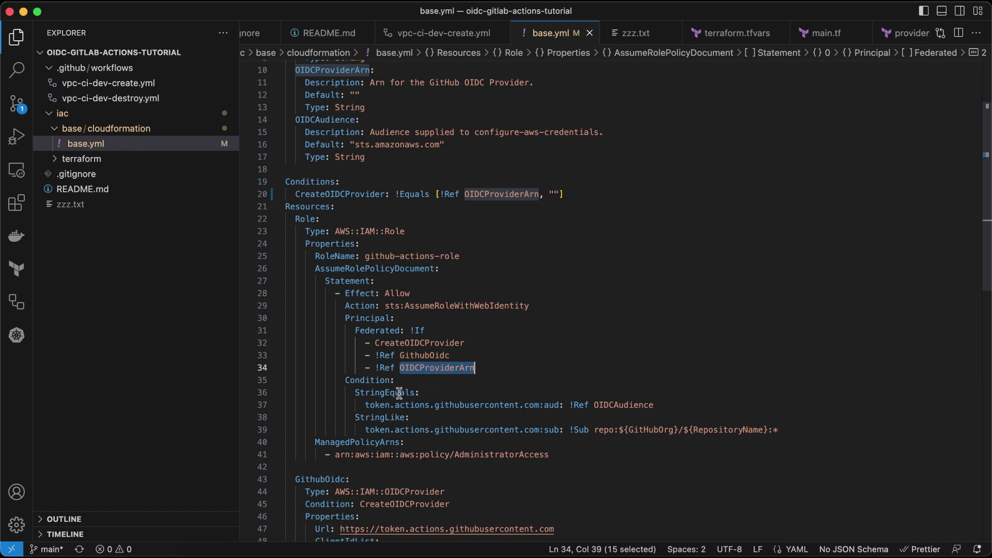
double_click(632, 406)
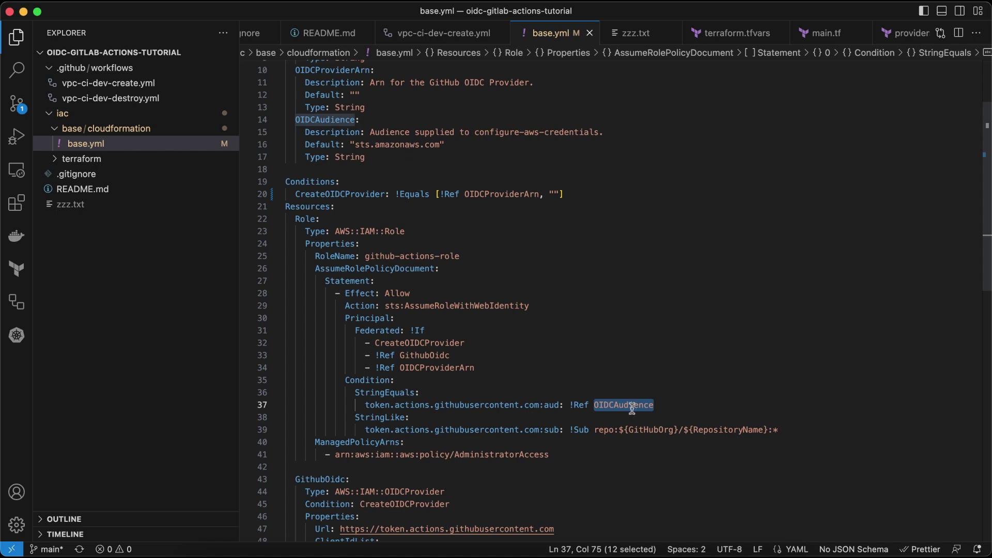
click(409, 430)
click(533, 429)
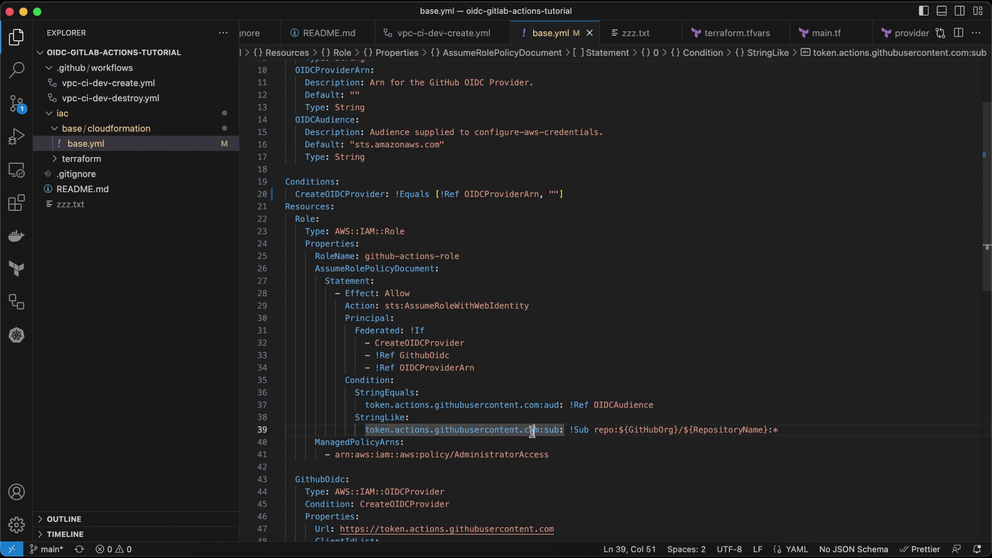
Trace the GitHubOrg and RepositoryName references in the StringLike condition back to their parameter defaults
double_click(640, 430)
scroll(605, 328, up, 5)
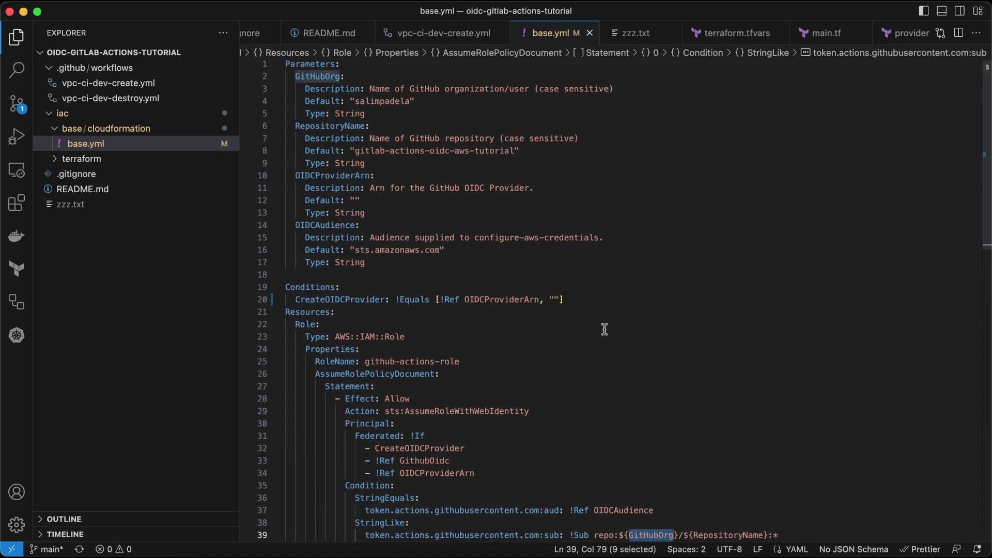
double_click(399, 104)
scroll(582, 226, down, 3)
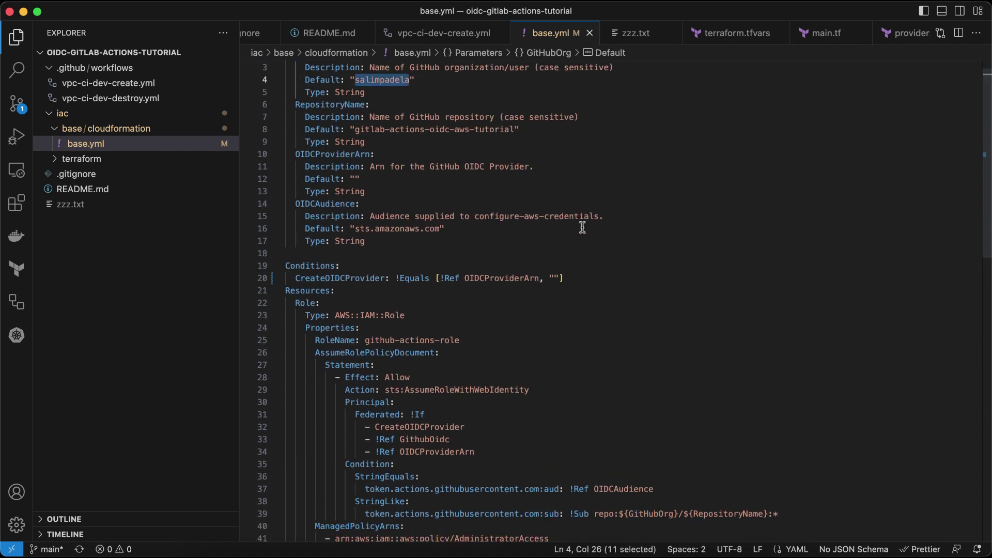
scroll(582, 227, up, 3)
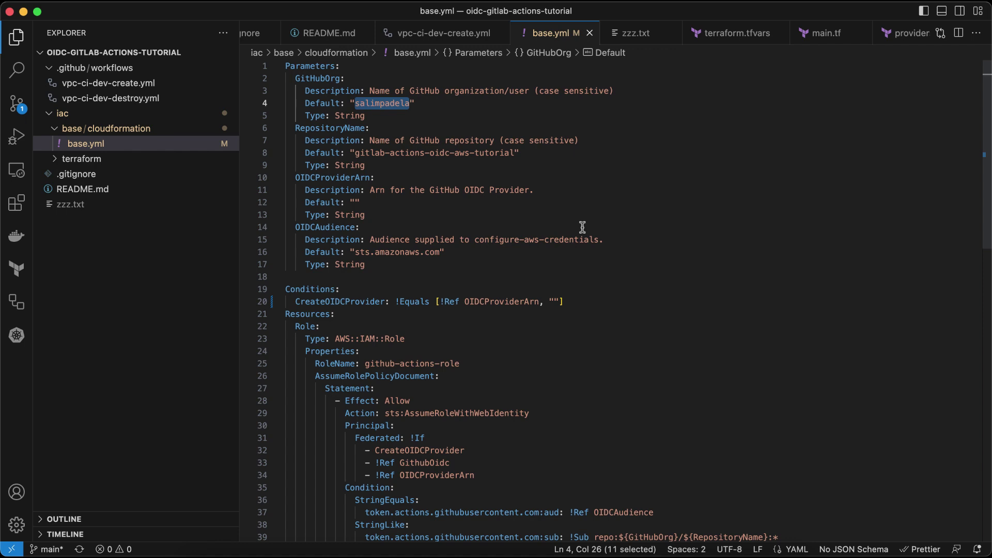
scroll(582, 228, down, 2)
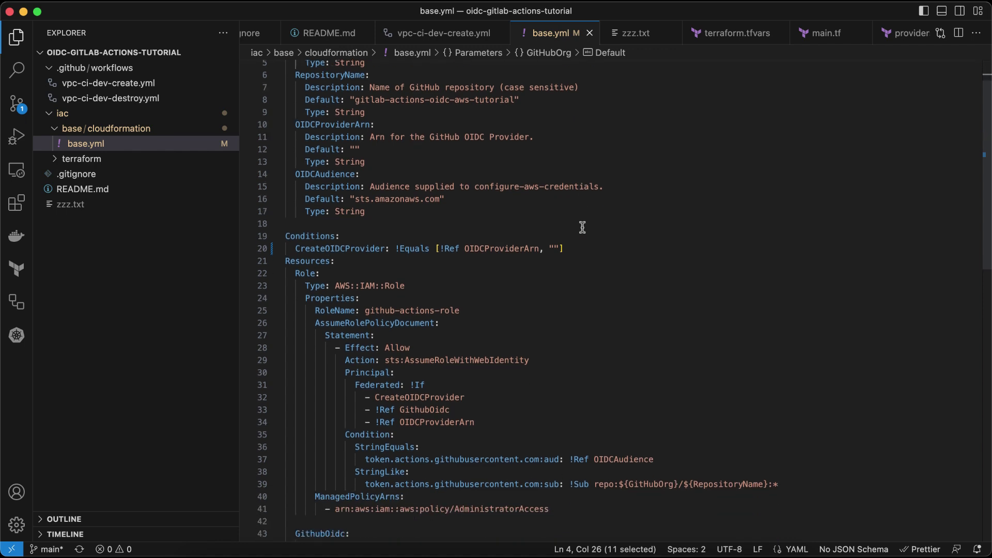
double_click(704, 479)
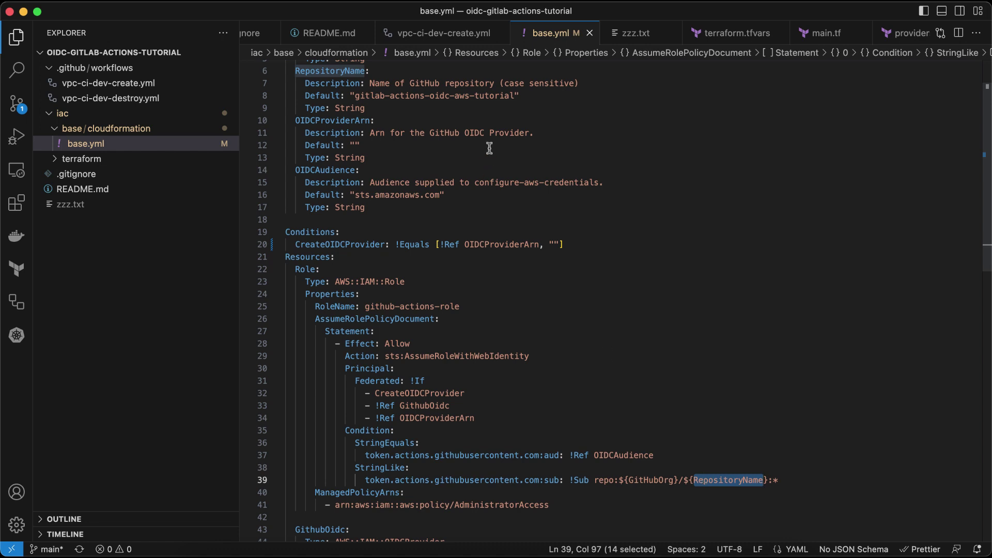
scroll(489, 148, up, 2)
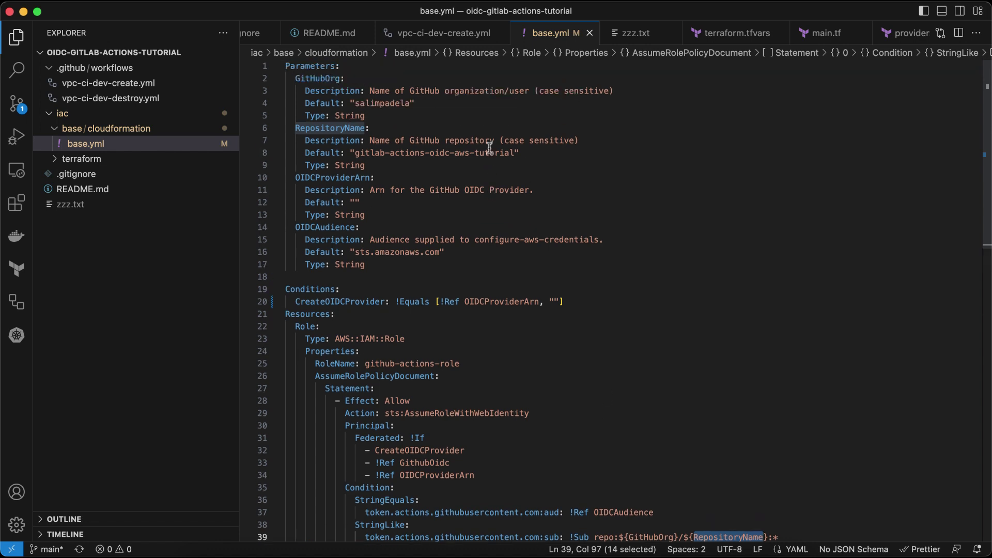
double_click(396, 104)
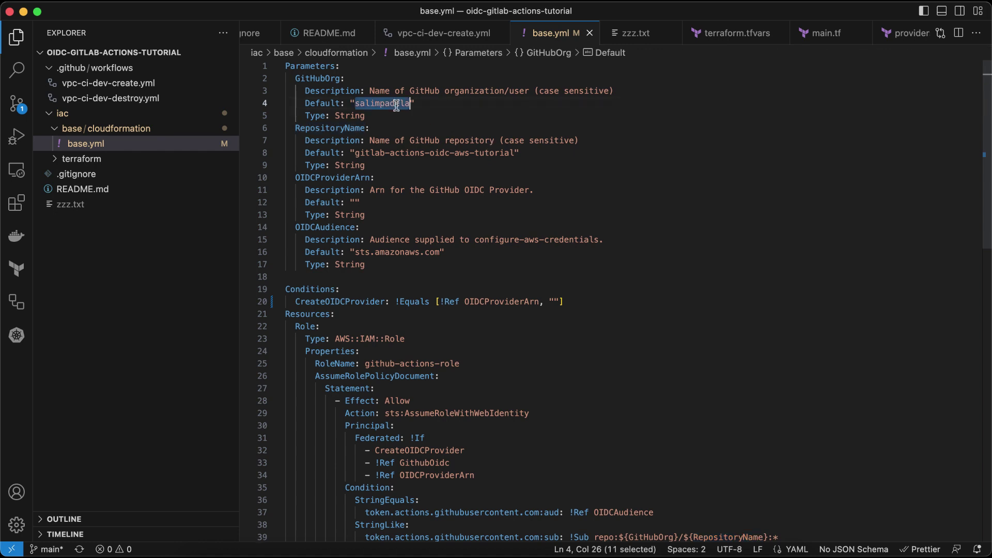
click(370, 150)
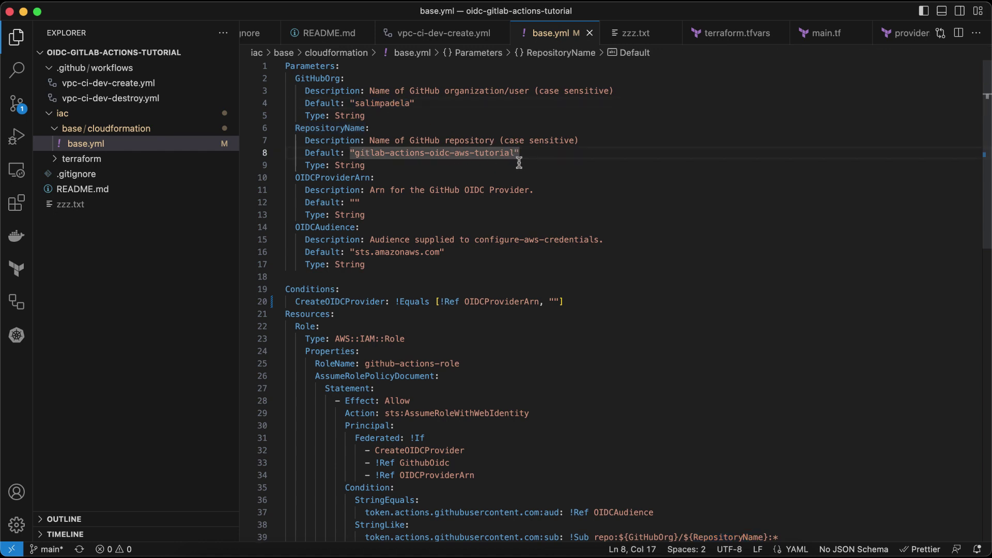
Compare the default organization and repository values once more with the role's trust policy in base.yml
scroll(615, 222, down, 5)
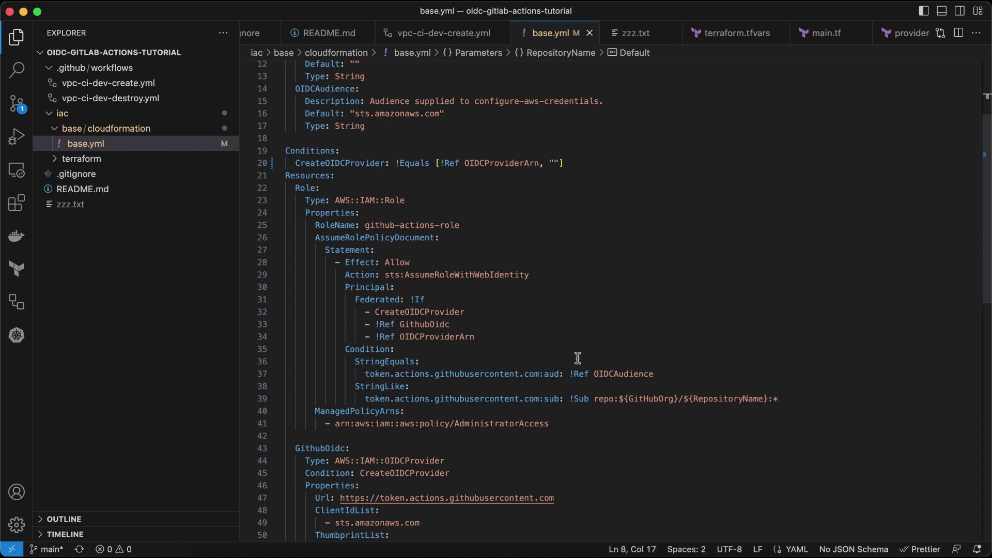
scroll(577, 358, up, 3)
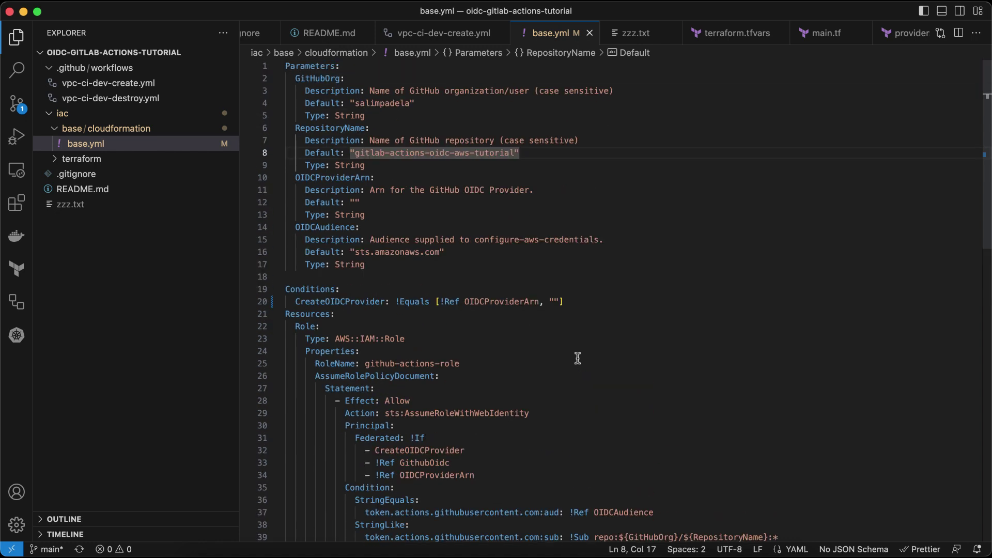
double_click(386, 103)
click(371, 153)
scroll(583, 237, down, 5)
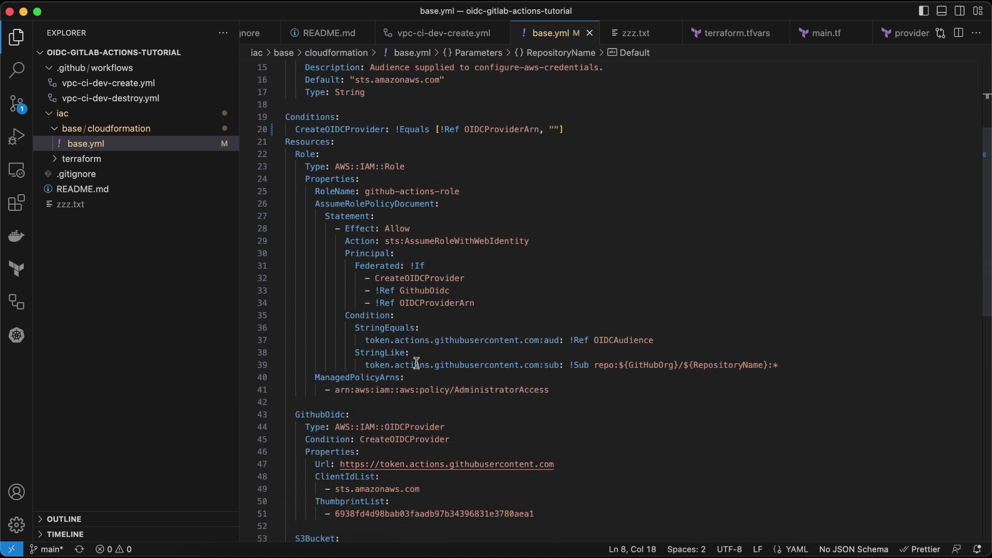
Examine the role's managed policy ARN and the GithubOidc resource's type, URL and thumbprint in base.yml
click(384, 388)
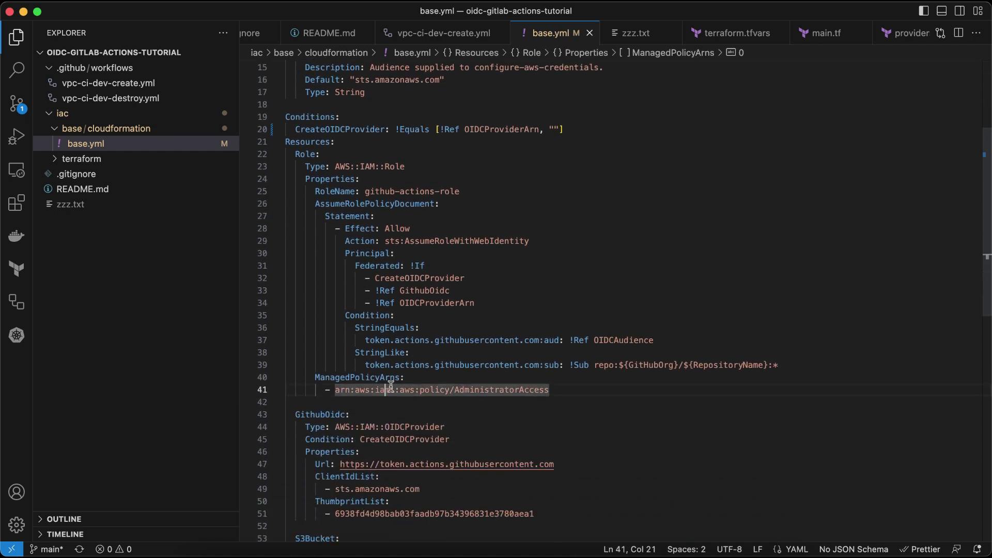
double_click(530, 388)
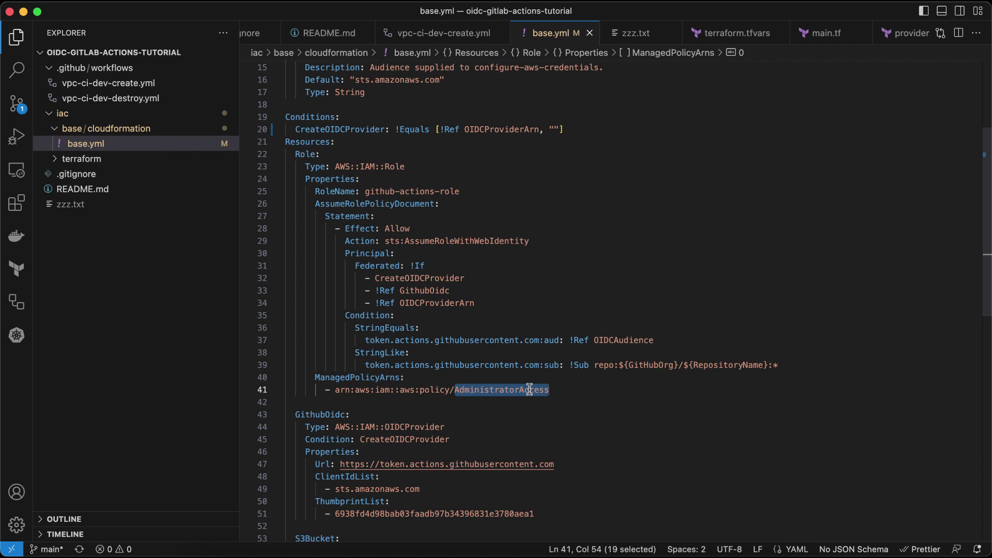
scroll(530, 389, down, 5)
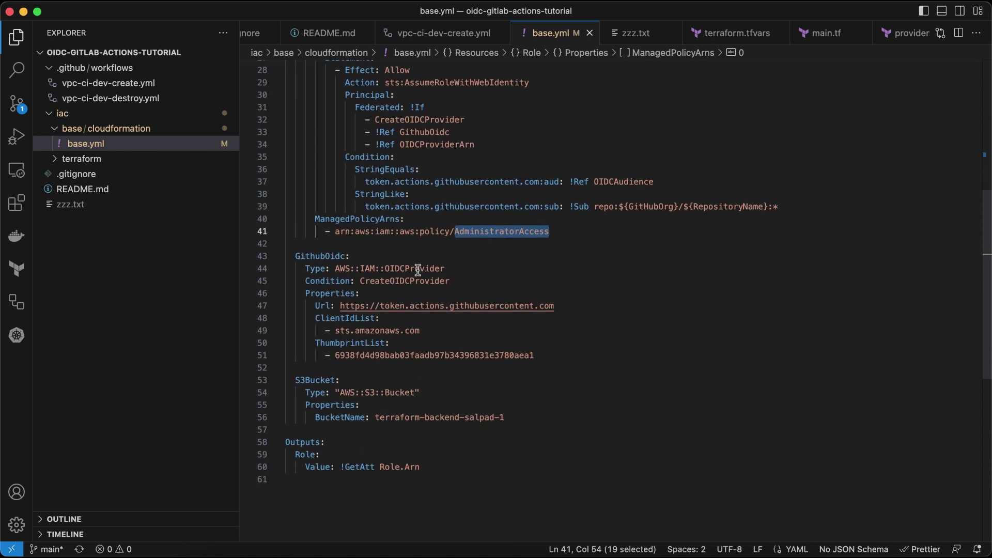
double_click(417, 268)
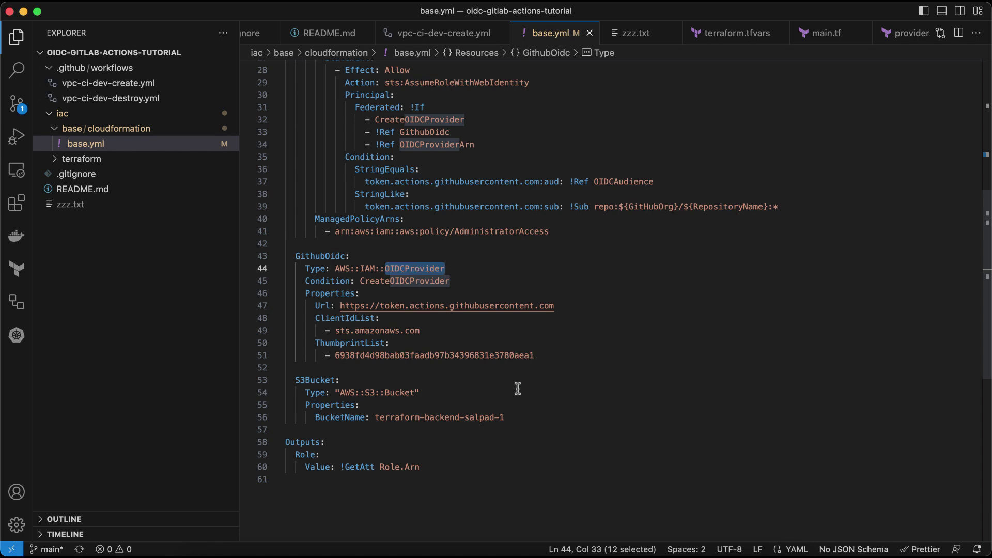
click(580, 309)
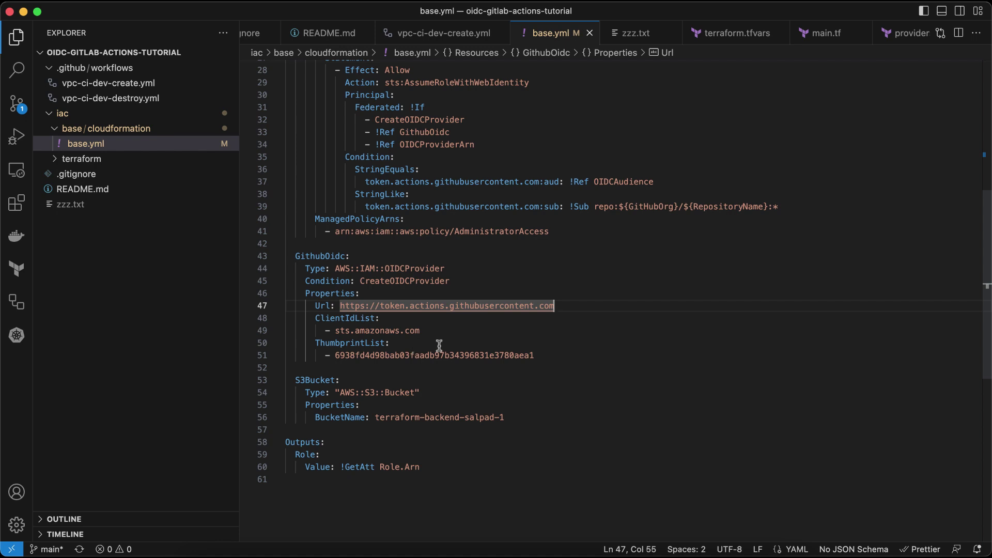
double_click(421, 355)
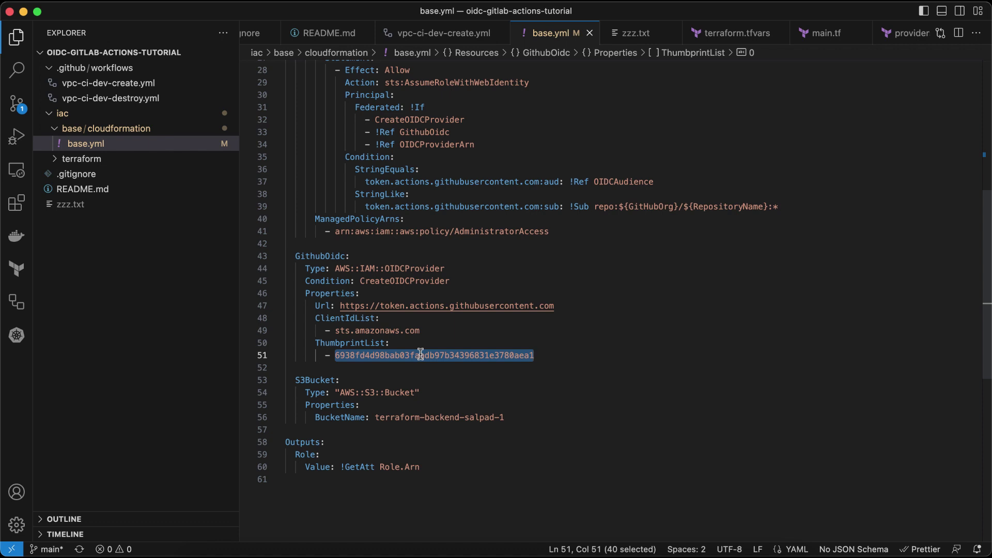
Switch to Google Chrome and search Google for "github thumbprint oidc" in a new tab
click(398, 550)
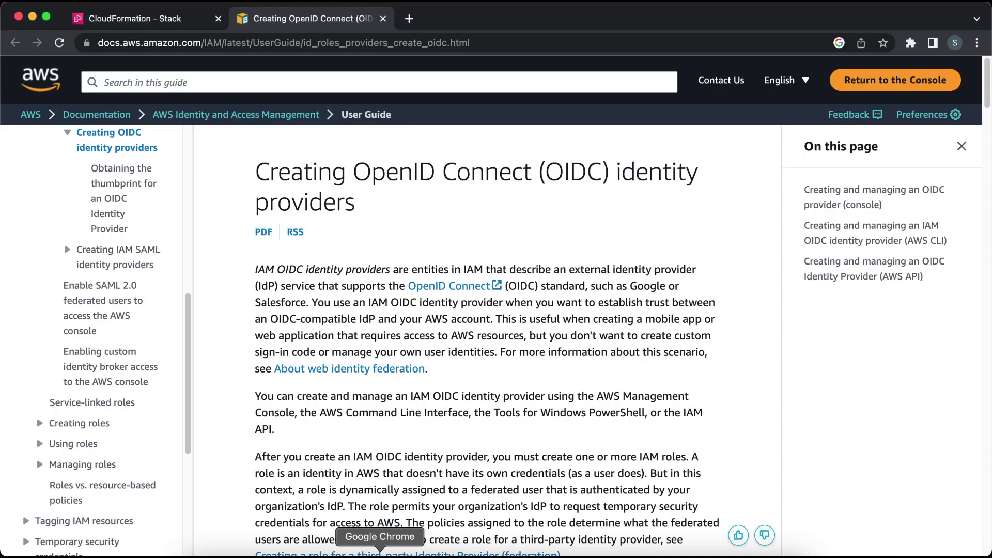
click(409, 19)
text(g)
key(Return)
text(git)
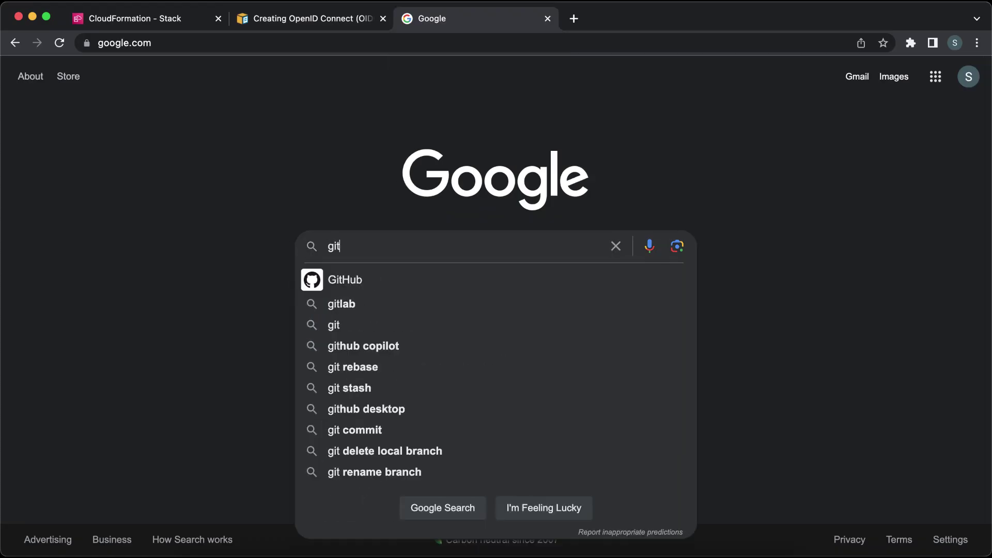
text(hub thu)
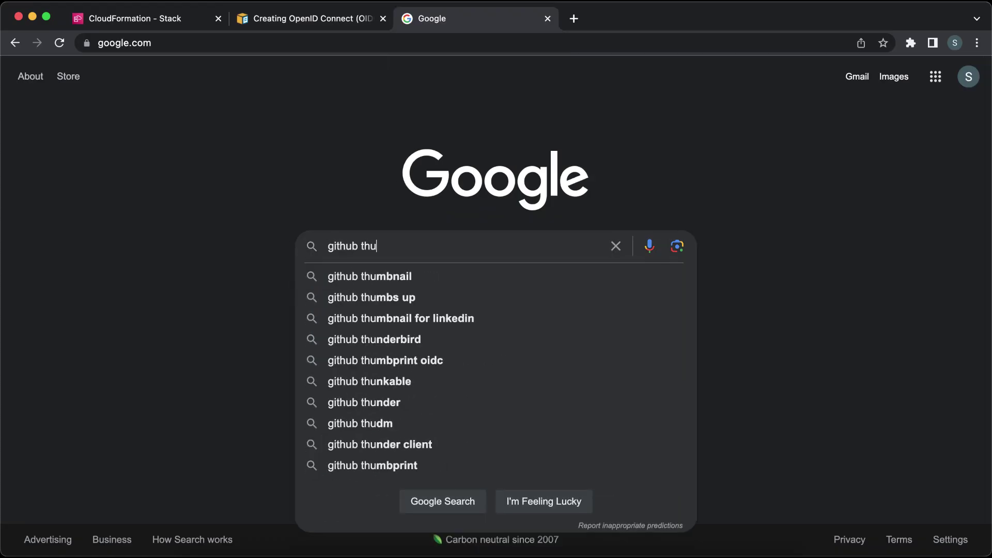
text(mbpr)
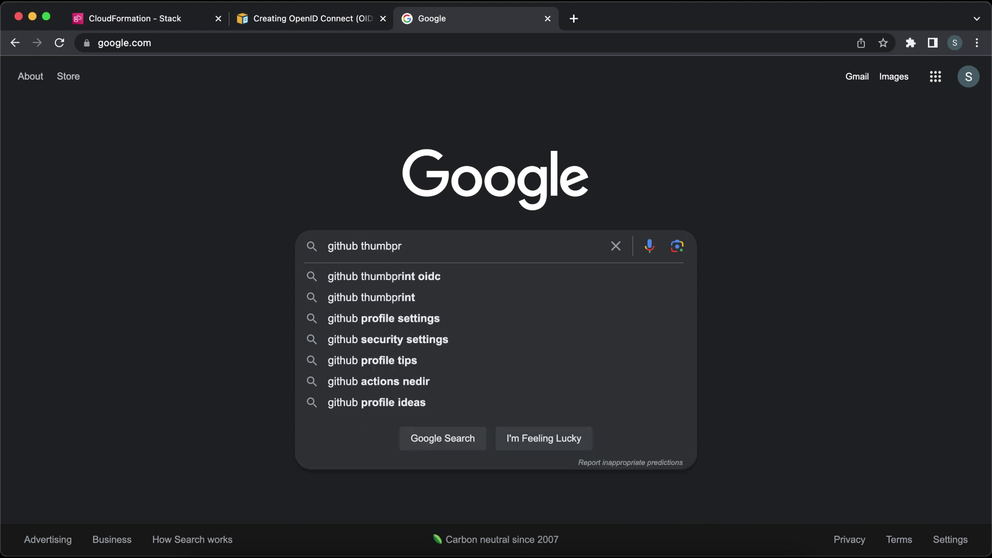
key(Down)
key(Return)
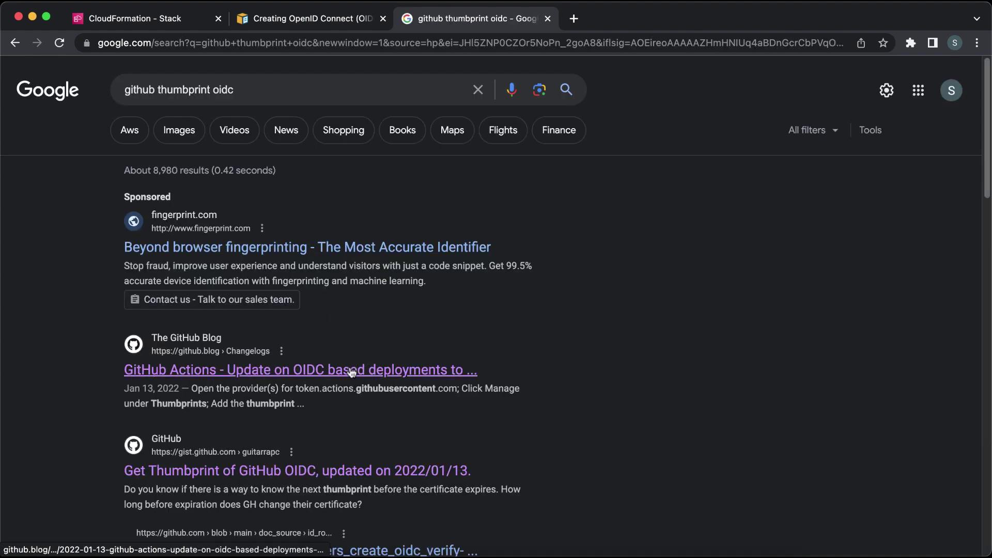
Find the thumbprint in the GitHub Blog changelog on OIDC based deployments to AWS, close the search pages, and return to Visual Studio Code
click(351, 370)
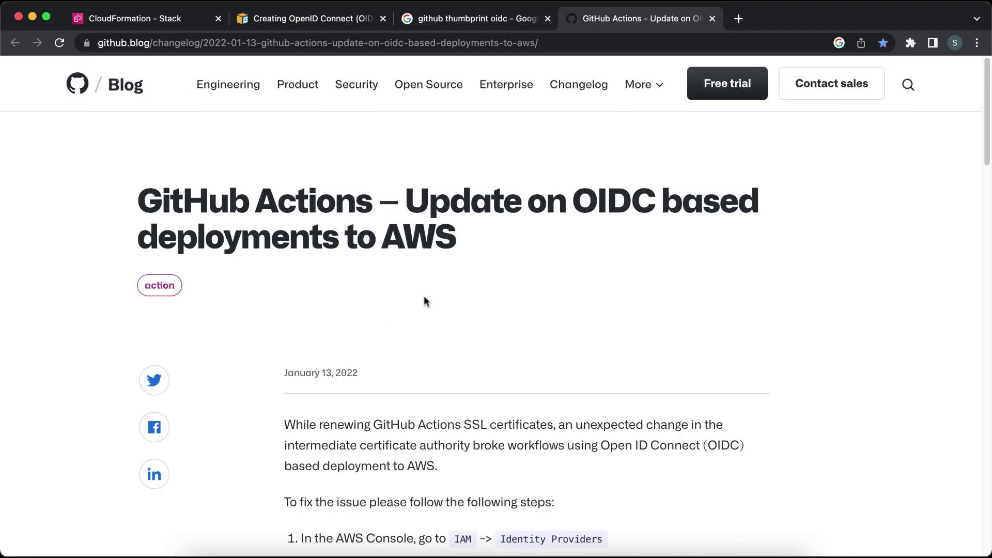
scroll(423, 300, down, 1)
scroll(426, 299, down, 4)
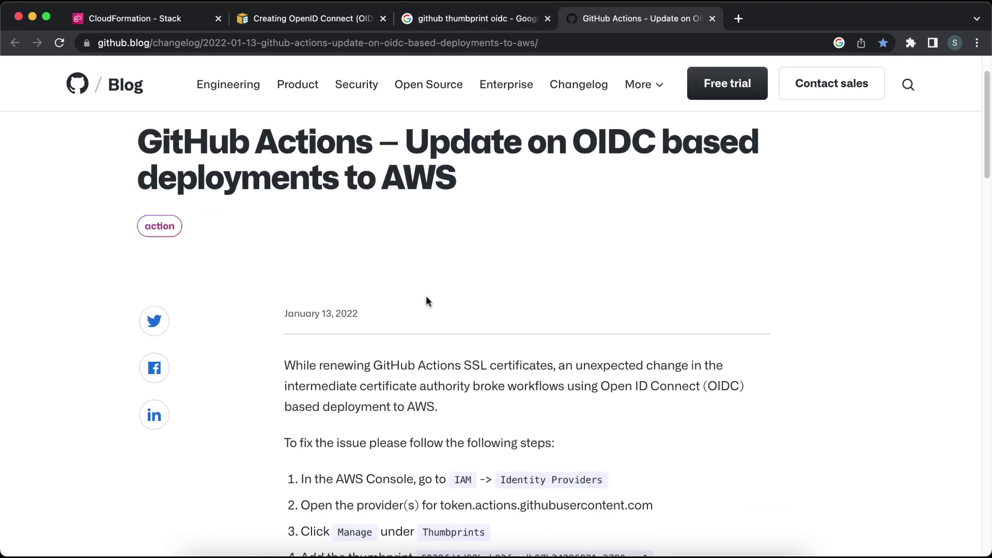
double_click(489, 411)
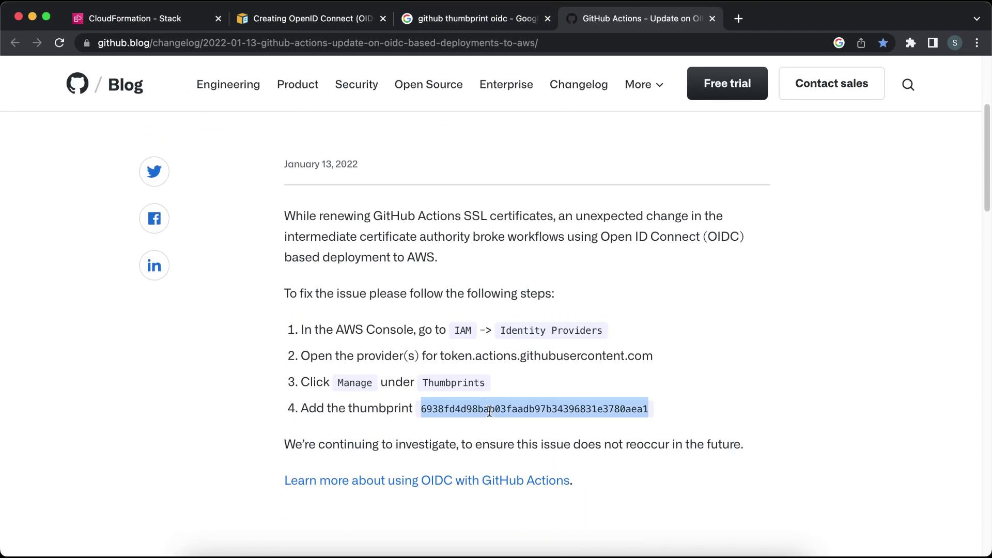
click(712, 19)
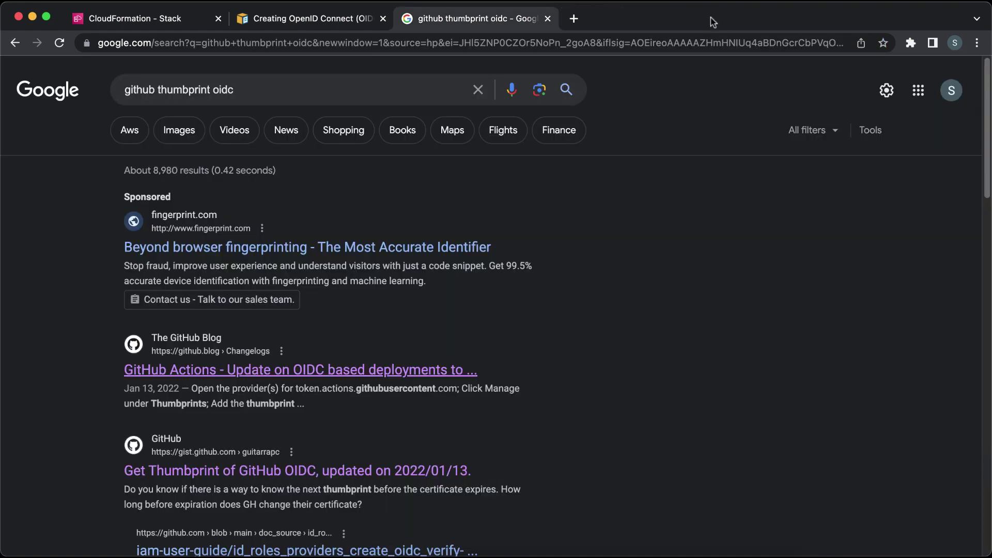
click(548, 19)
key(super+Tab)
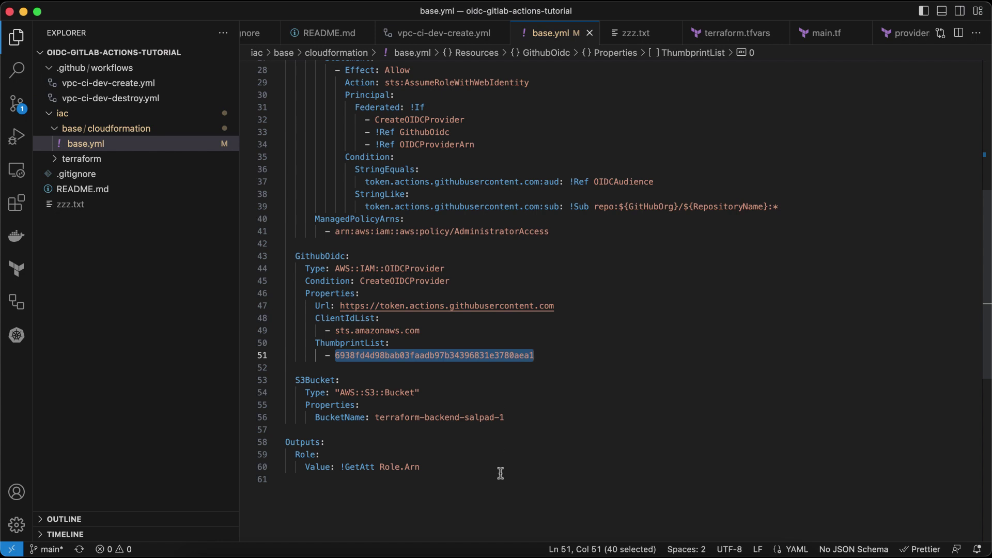
Examine the BucketName value of the S3Bucket resource in base.yml
click(468, 416)
double_click(467, 416)
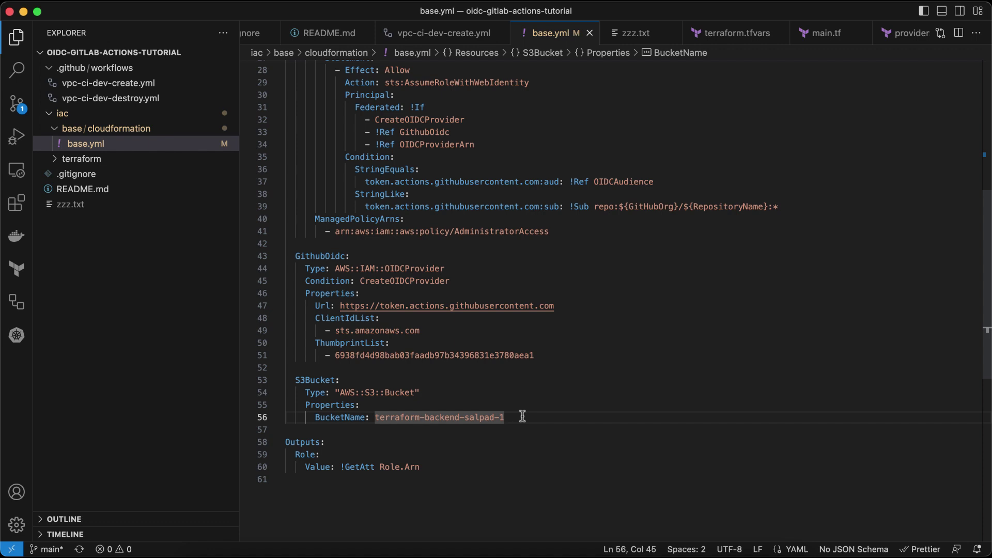
click(415, 416)
click(454, 416)
double_click(480, 416)
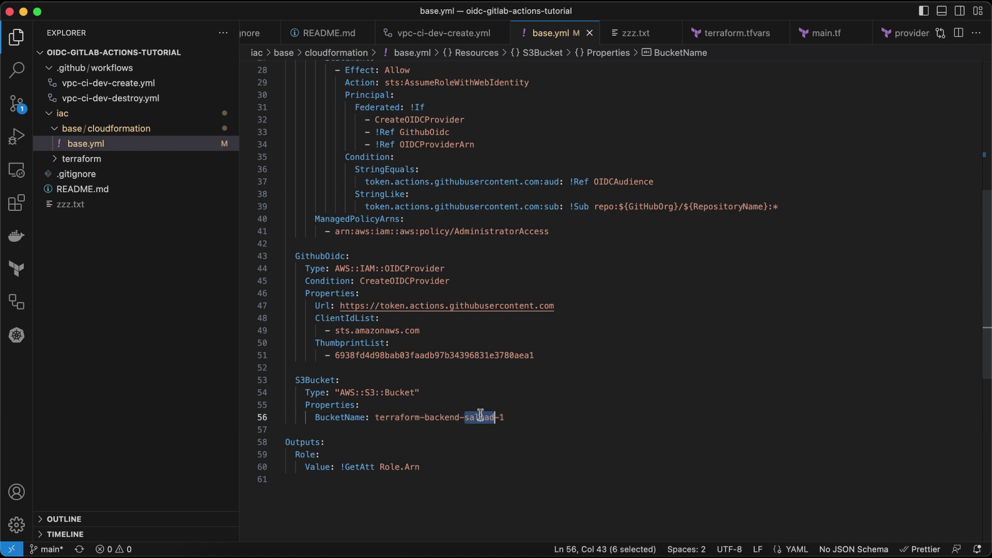
click(512, 417)
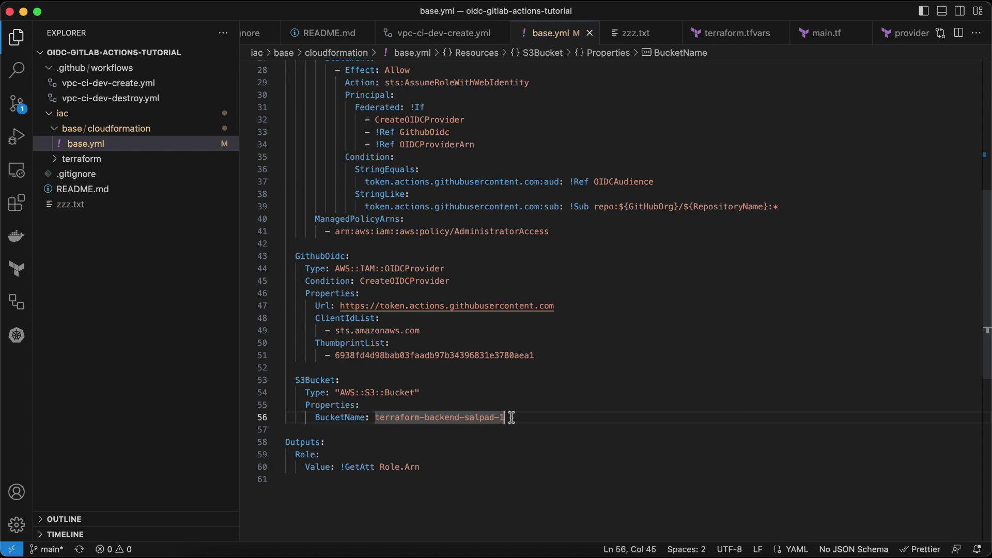
Recheck the GitHubOrg and RepositoryName defaults, the role's managed policy, and the remaining resources in base.yml
scroll(566, 377, up, 3)
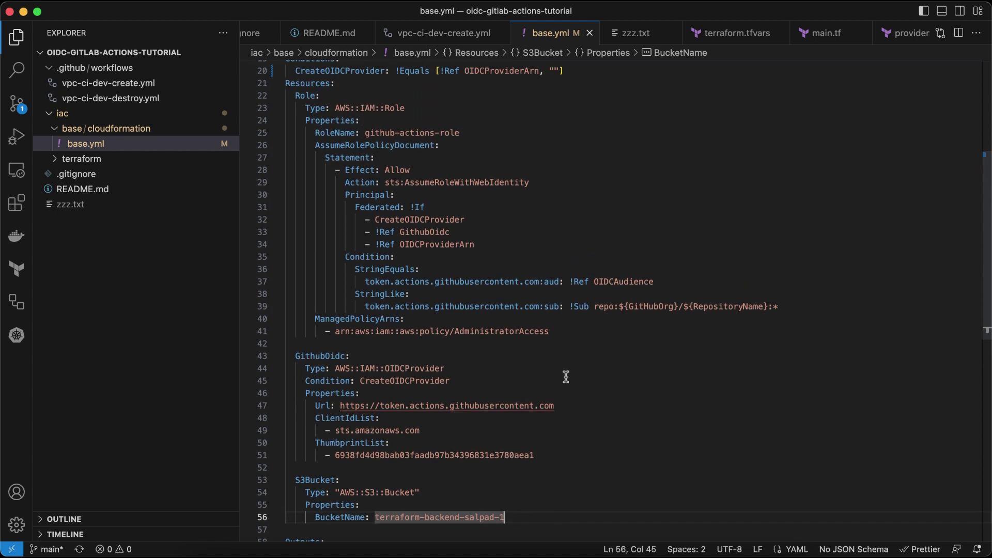
scroll(566, 377, up, 6)
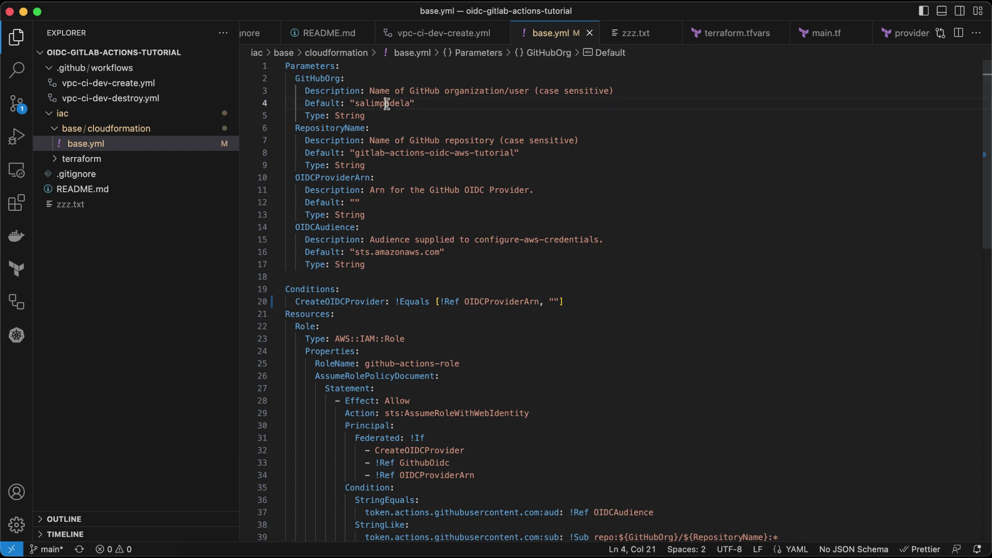
double_click(387, 104)
double_click(384, 154)
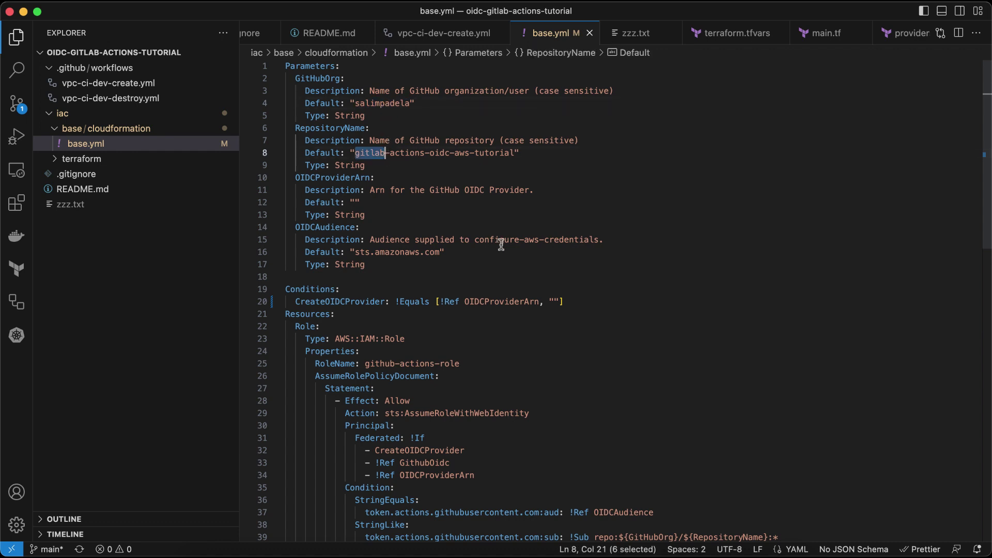
scroll(501, 244, down, 6)
double_click(477, 307)
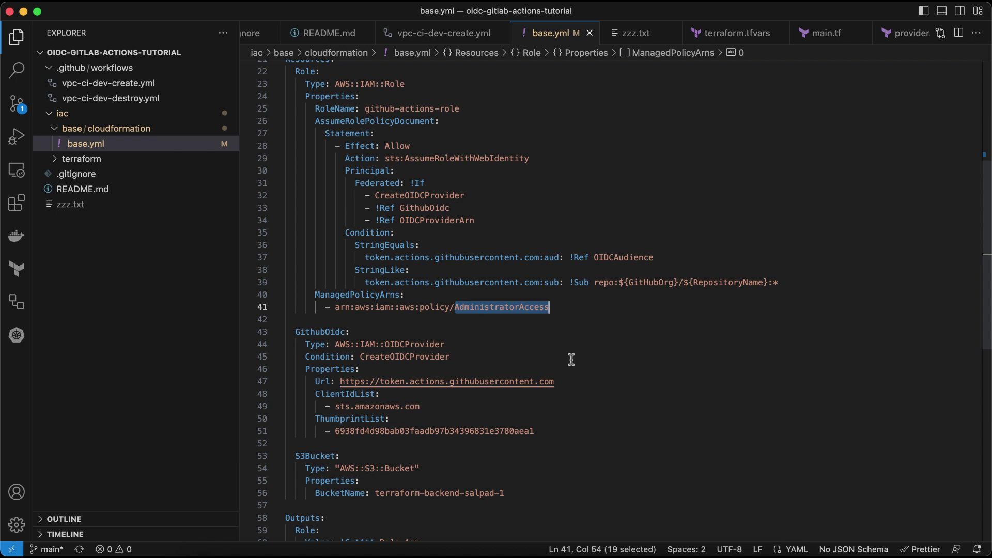
scroll(571, 360, down, 2)
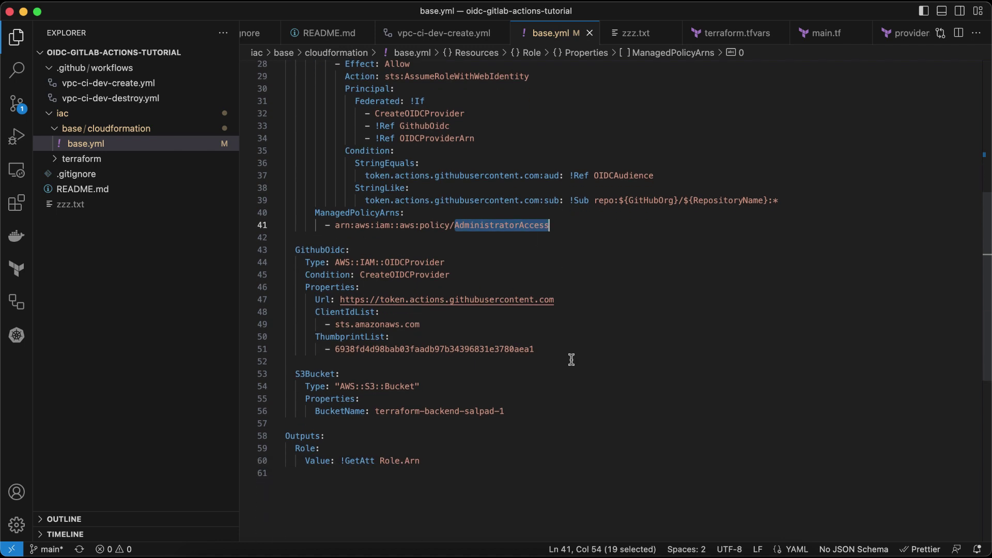
scroll(557, 368, up, 8)
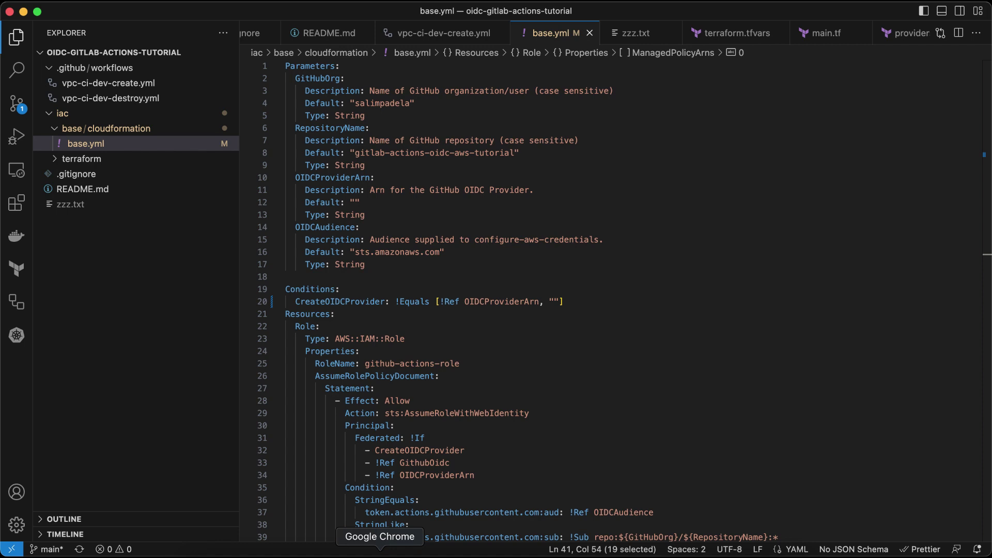
Switch to the CloudFormation console in Google Chrome and start a new stack with Upload a template file as its template source
click(380, 554)
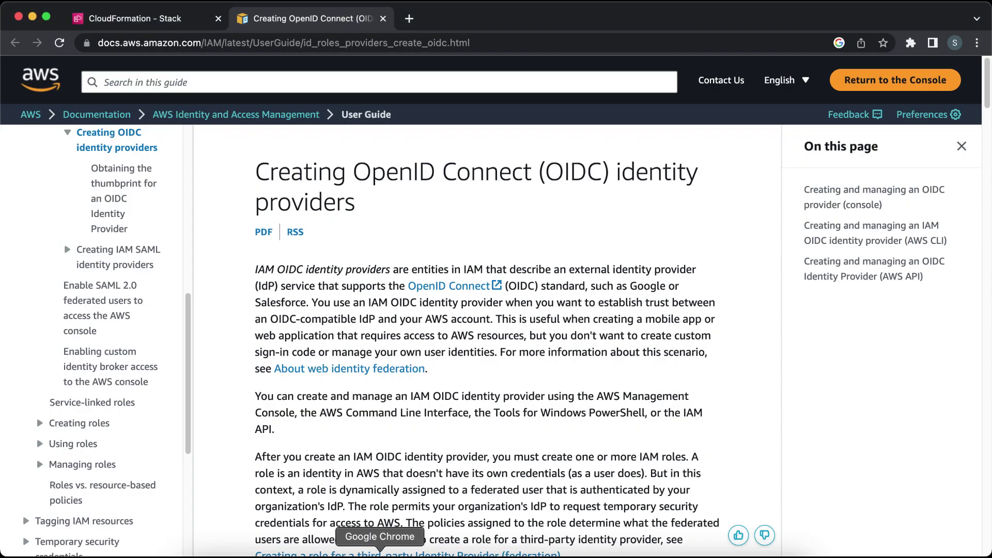
click(173, 21)
click(578, 301)
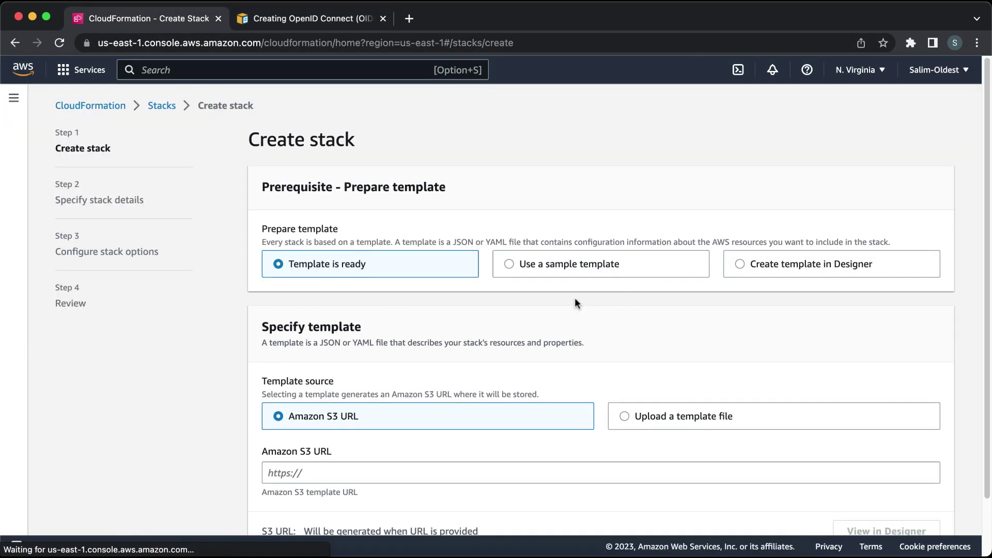
click(657, 411)
Upload base.yml from the iac/base/cloudformation folder of the oidc-gitlab-actions-tutorial project as the stack template
scroll(652, 413, down, 1)
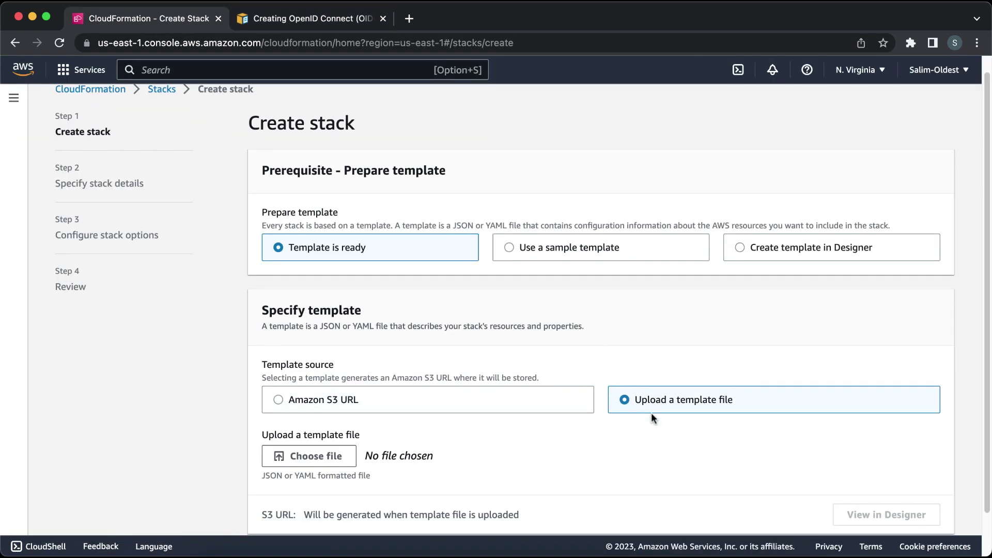
click(306, 438)
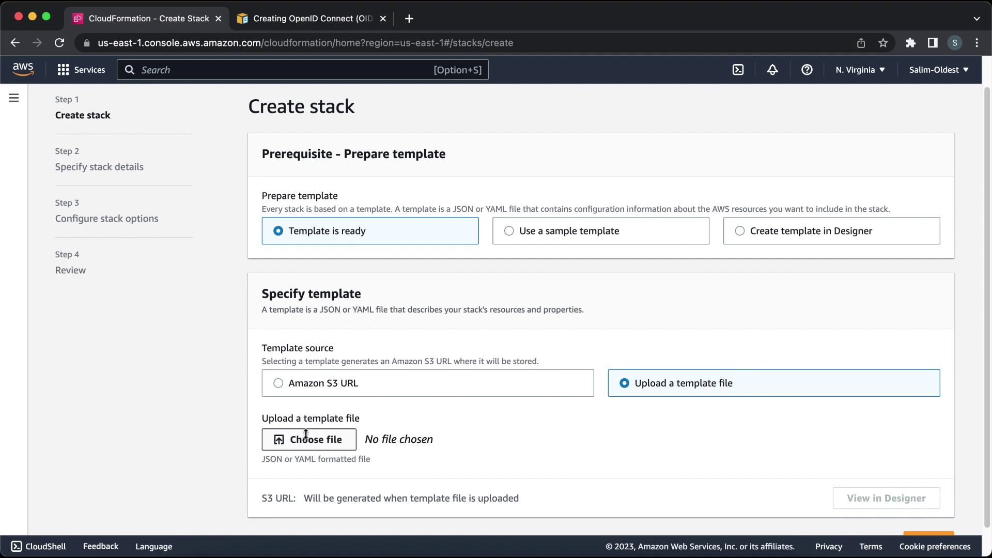
click(306, 235)
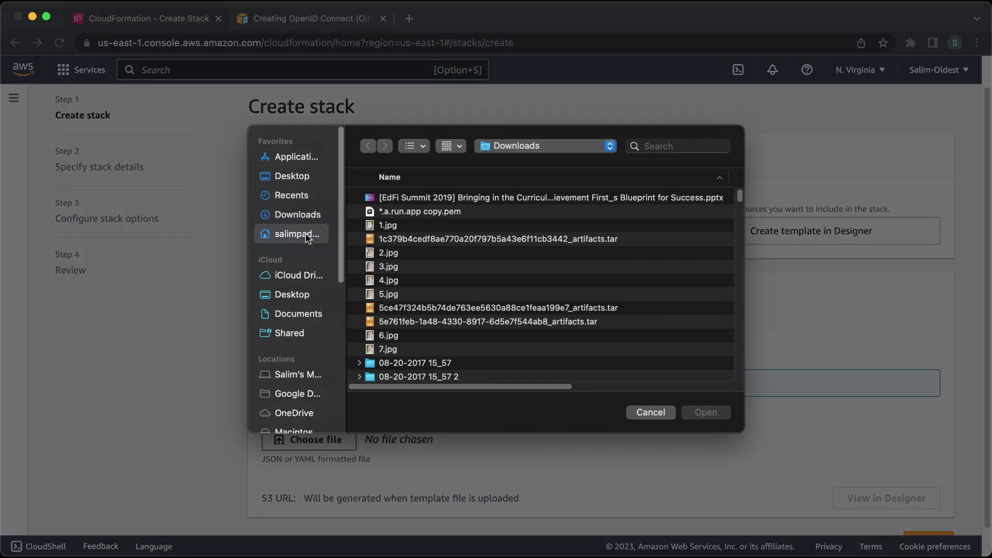
click(399, 212)
double_click(399, 217)
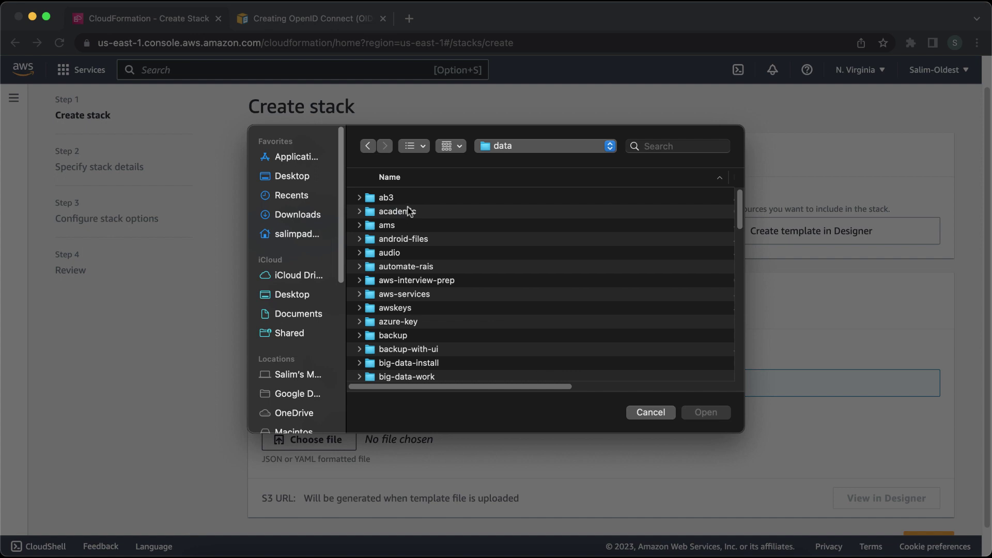
text(oidc)
double_click(402, 375)
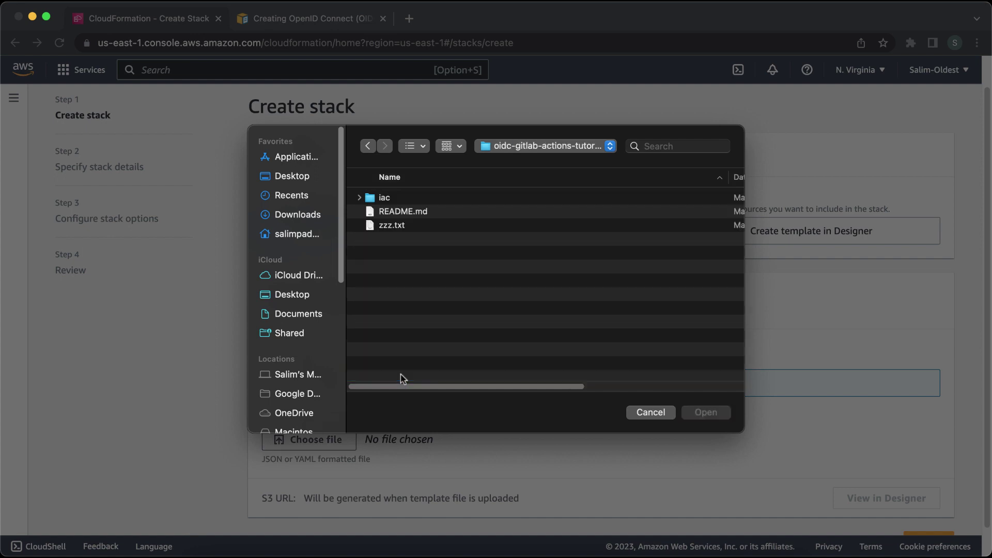
double_click(404, 197)
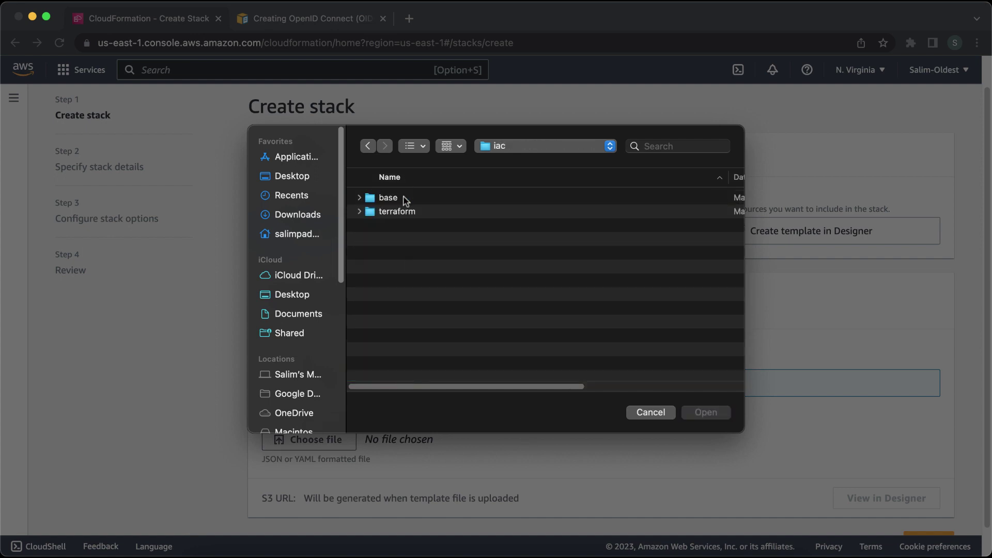
double_click(404, 197)
double_click(405, 199)
click(418, 200)
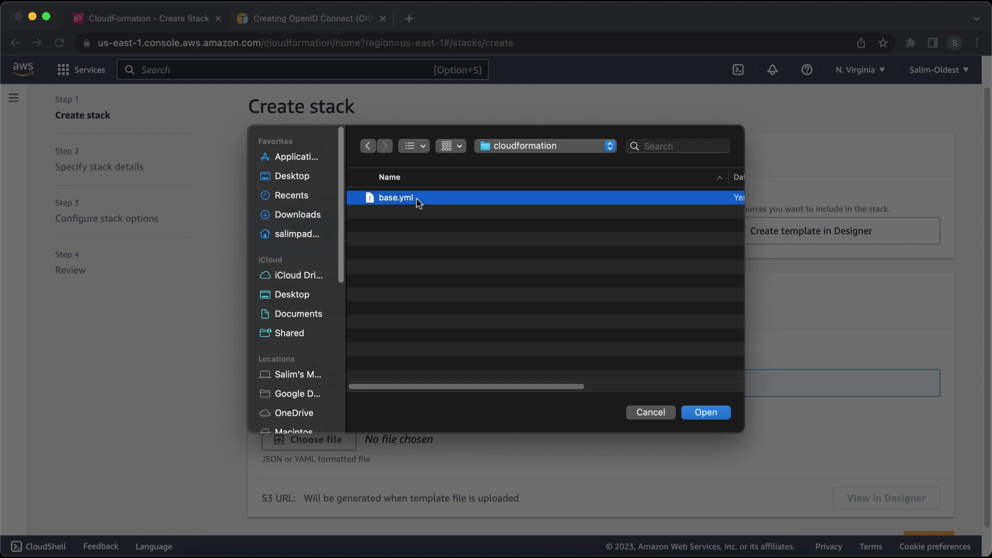
click(717, 416)
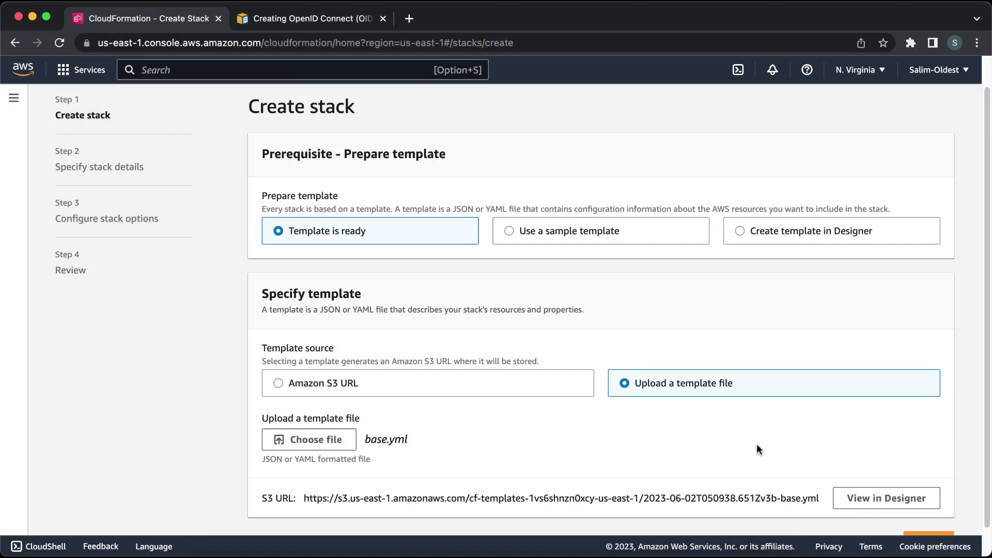
Continue with the uploaded template, name the stack base-setup, and accept the default parameters
scroll(759, 439, down, 1)
click(937, 511)
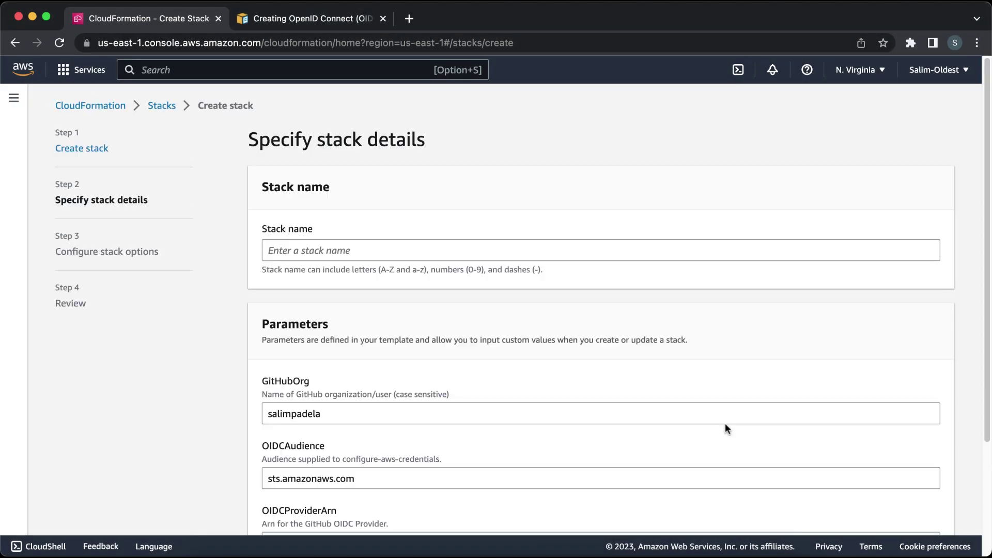
click(610, 253)
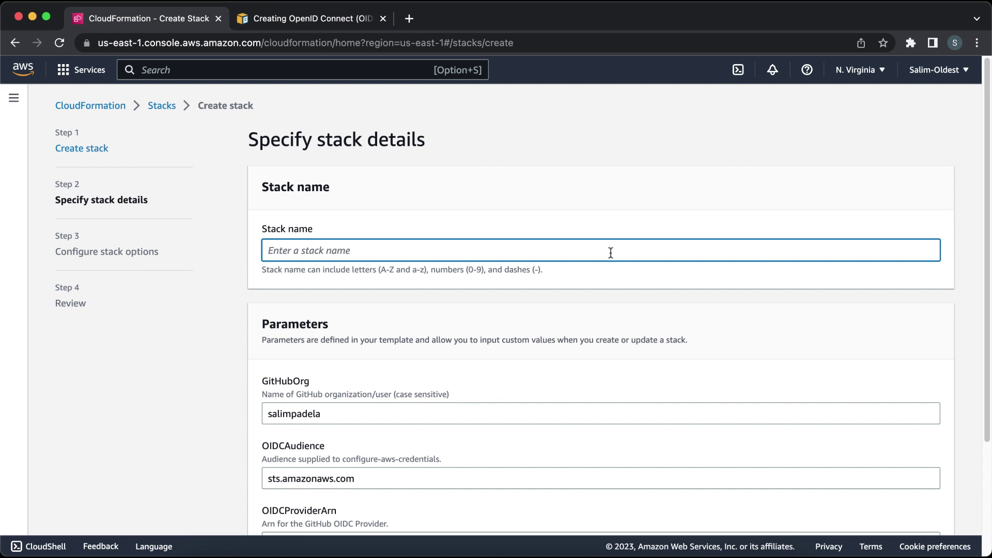
text(base-s)
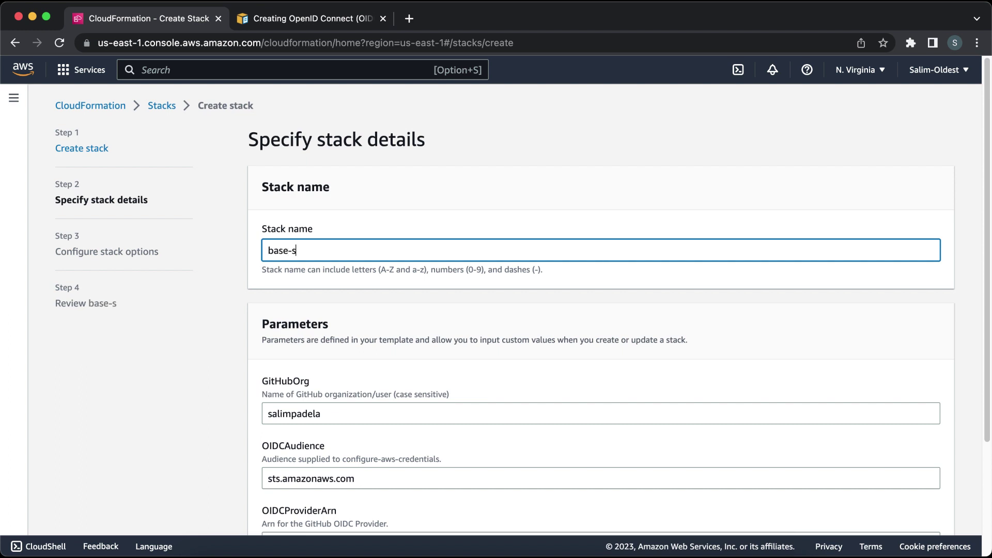
text(etup)
scroll(523, 309, down, 3)
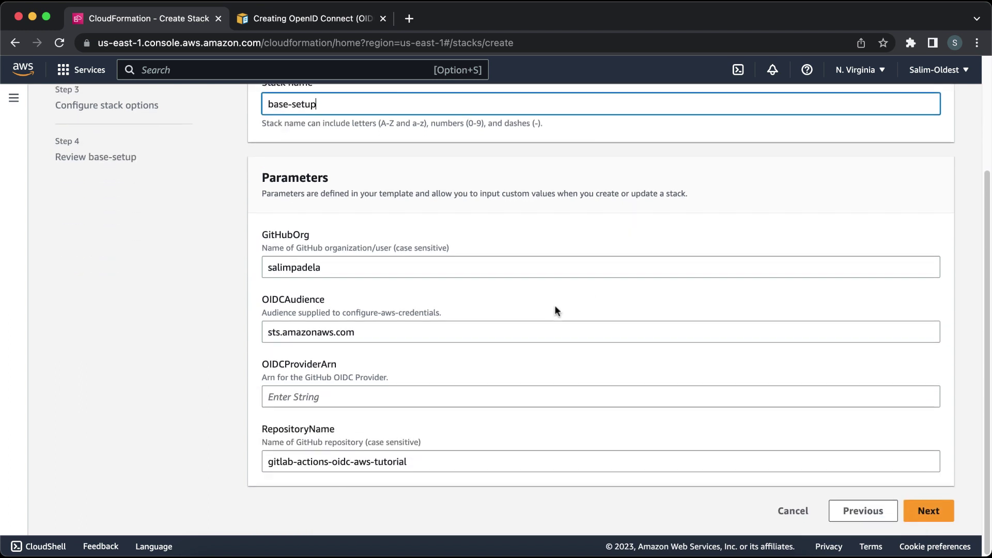
click(929, 512)
Accept the default stack options, acknowledge the creation of IAM resources with custom names, and submit the stack
scroll(938, 512, down, 5)
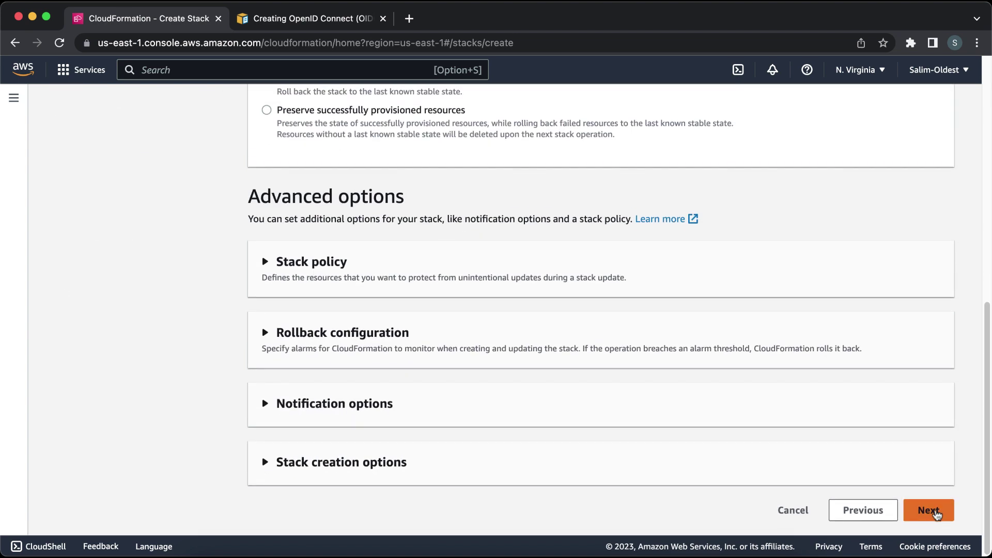
click(932, 507)
scroll(932, 506, down, 20)
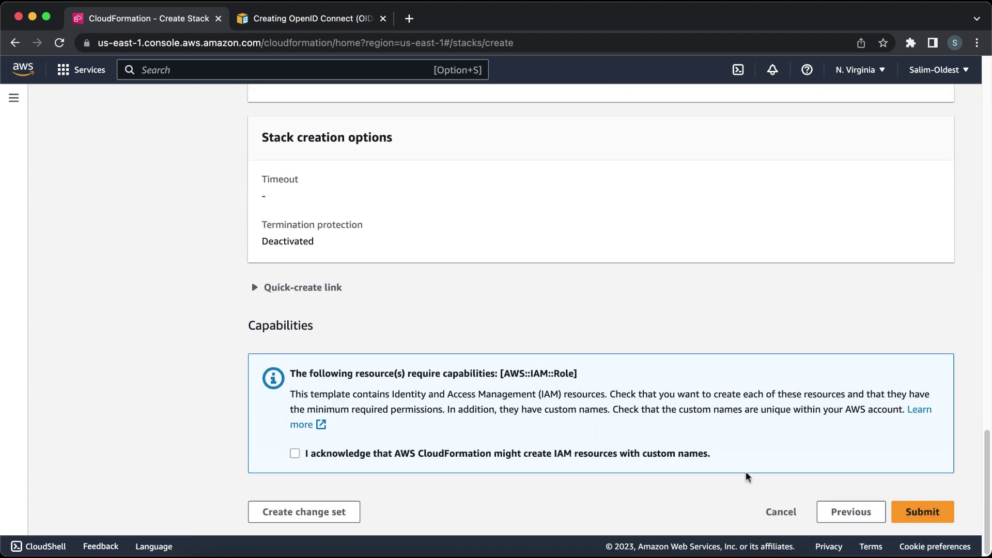
click(706, 448)
click(922, 518)
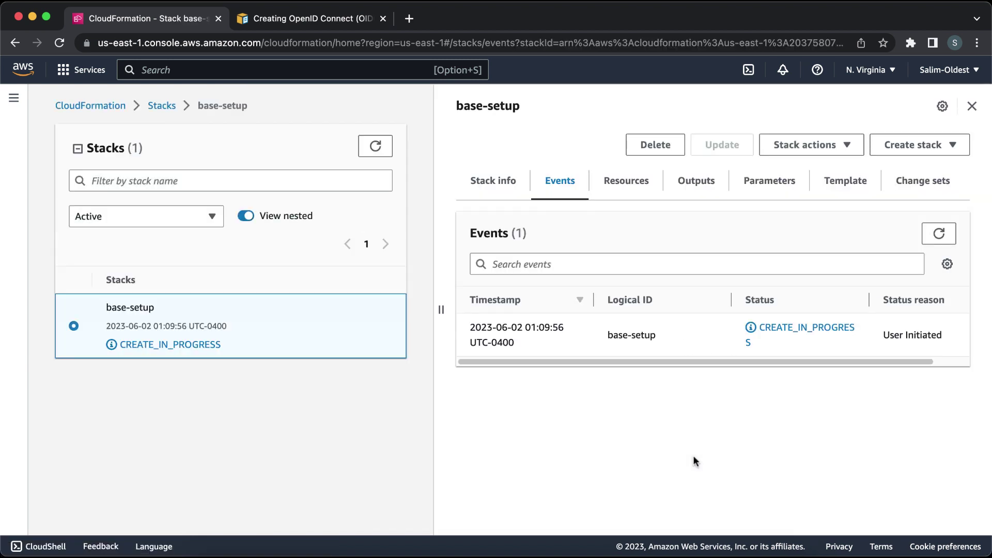
Check the base-setup stack's resources and events, including the GithubOidc physical ID, and refresh the stack list
drag(440, 309, 323, 310)
click(508, 181)
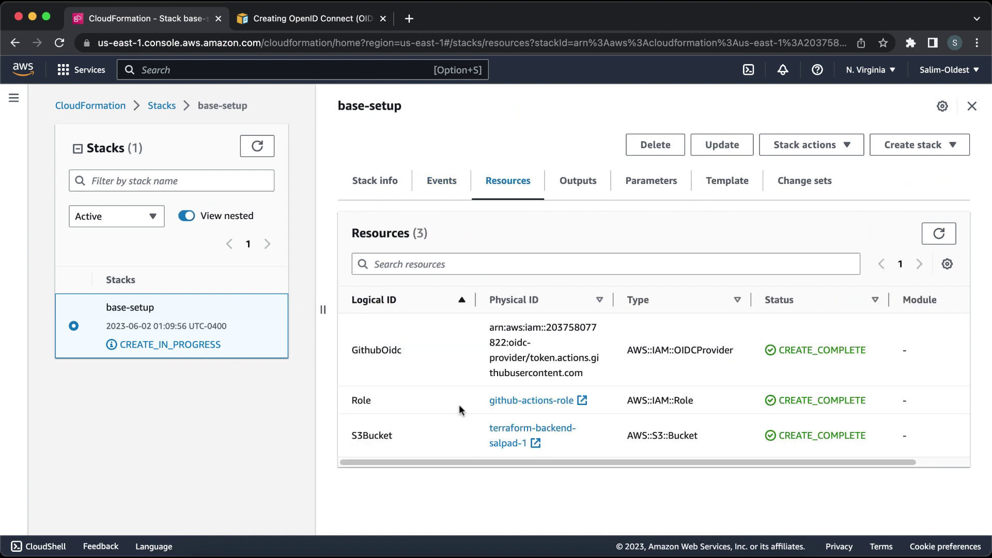
triple_click(509, 358)
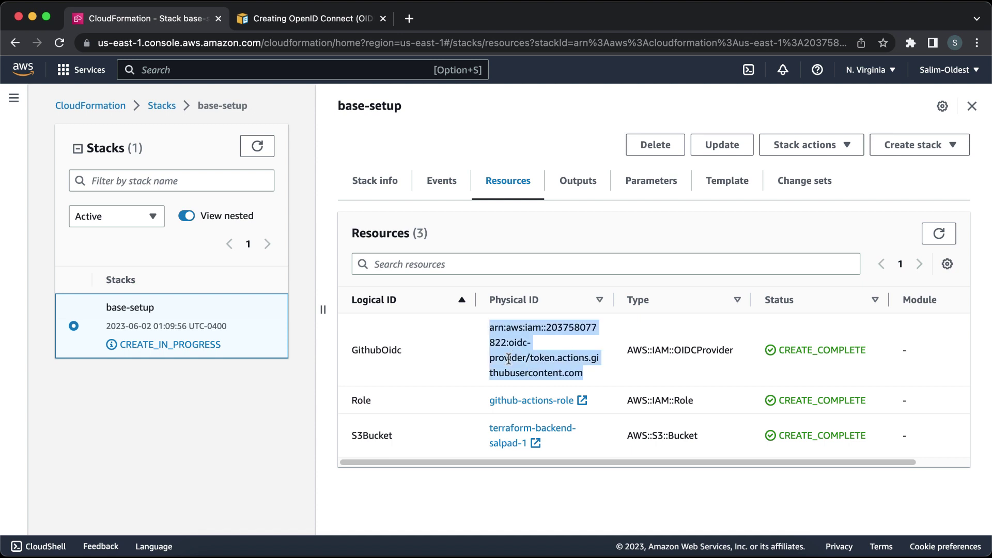
click(433, 193)
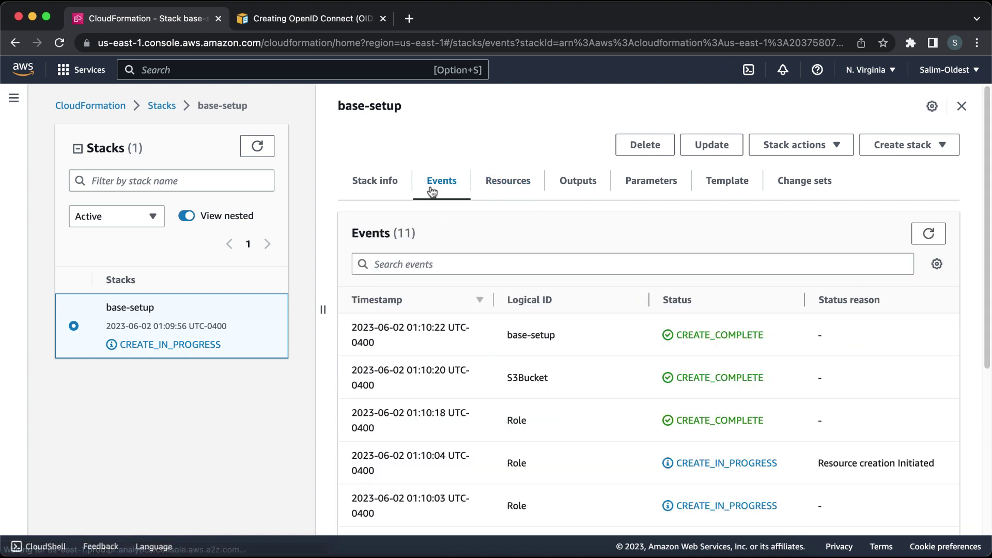
click(258, 147)
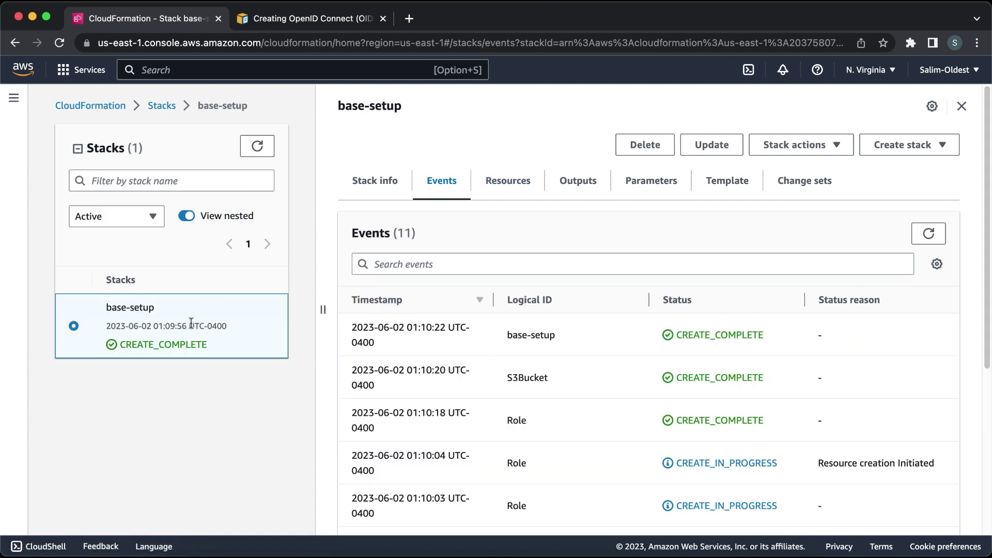
Go to the IAM service and open the token.actions.githubusercontent.com identity provider
click(282, 71)
text(iam)
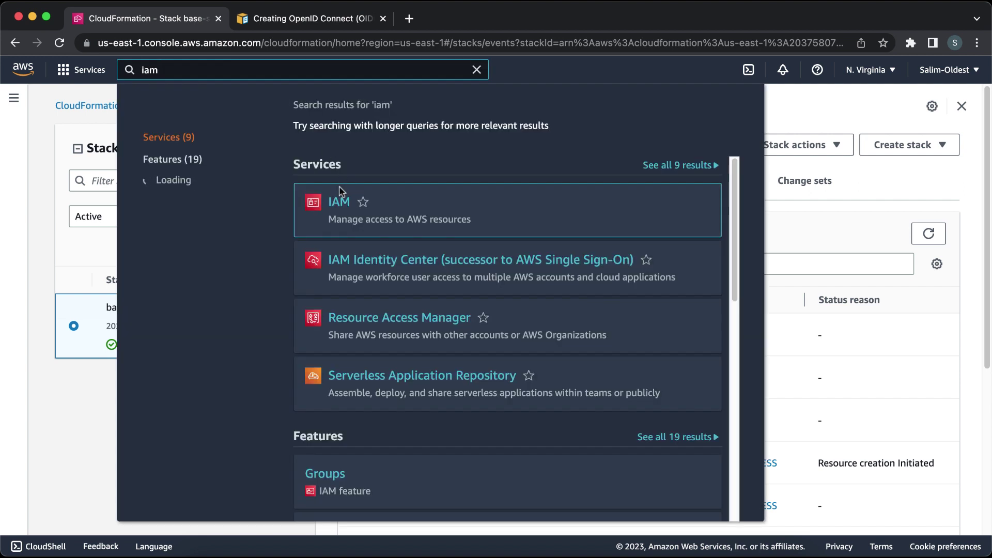
click(339, 203)
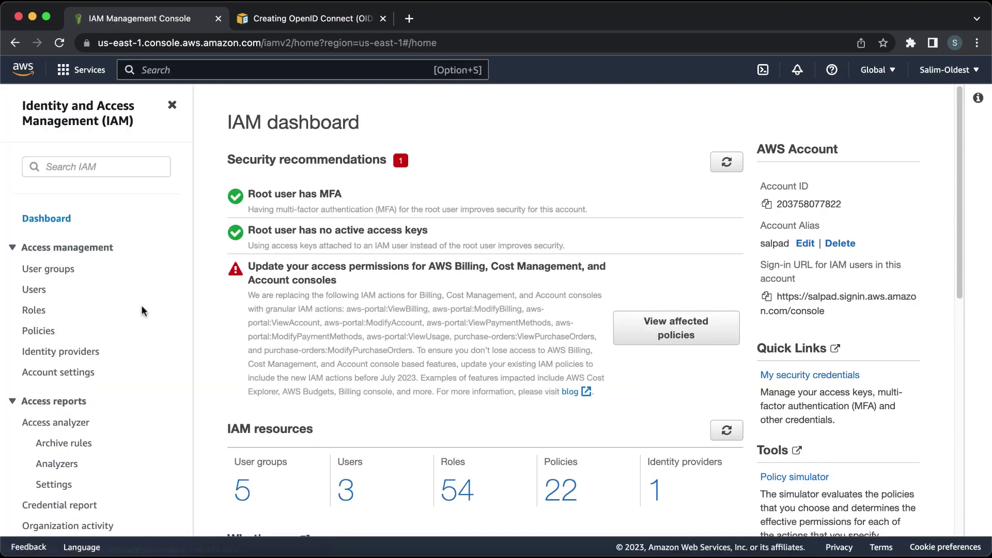
click(93, 354)
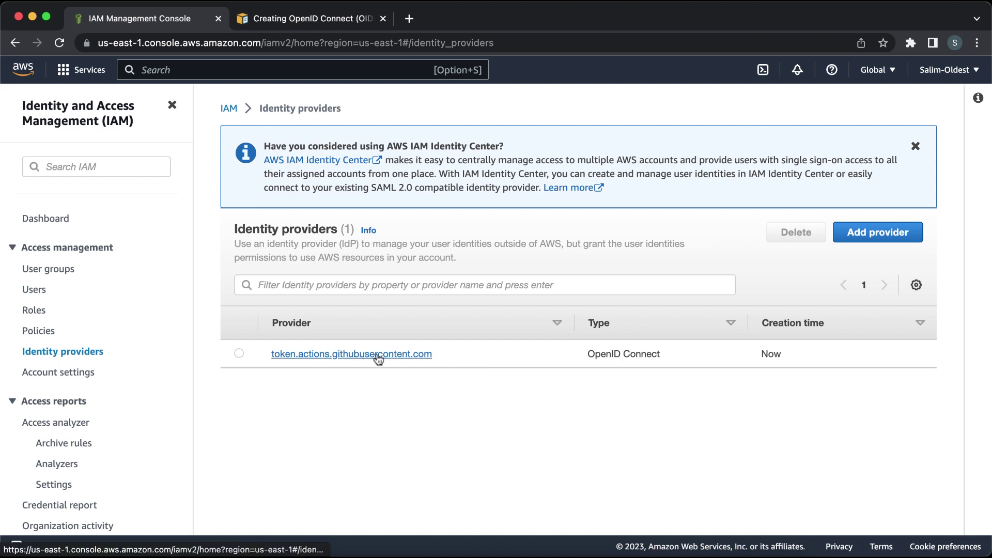
click(394, 357)
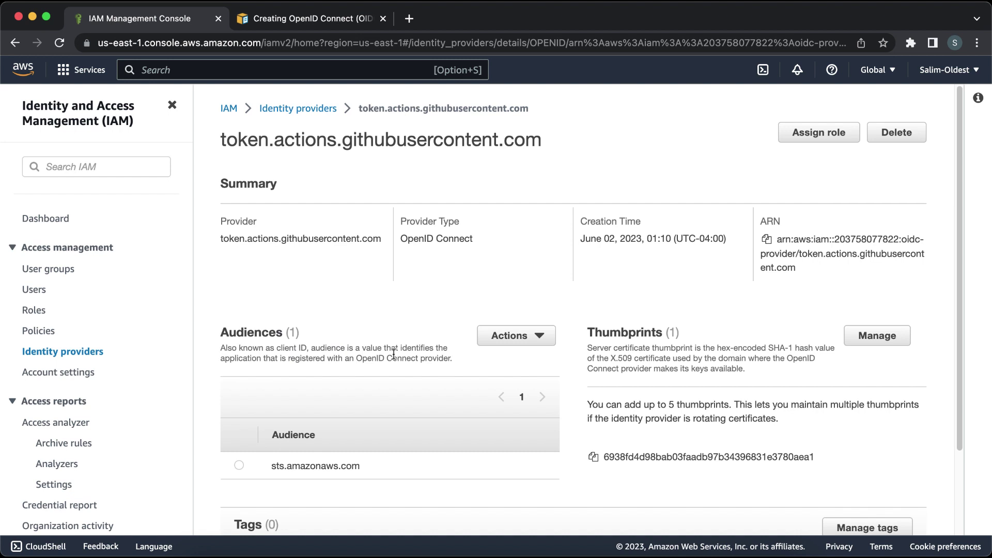
Examine the thumbprint, audience and summary details of the GitHub identity provider
double_click(693, 455)
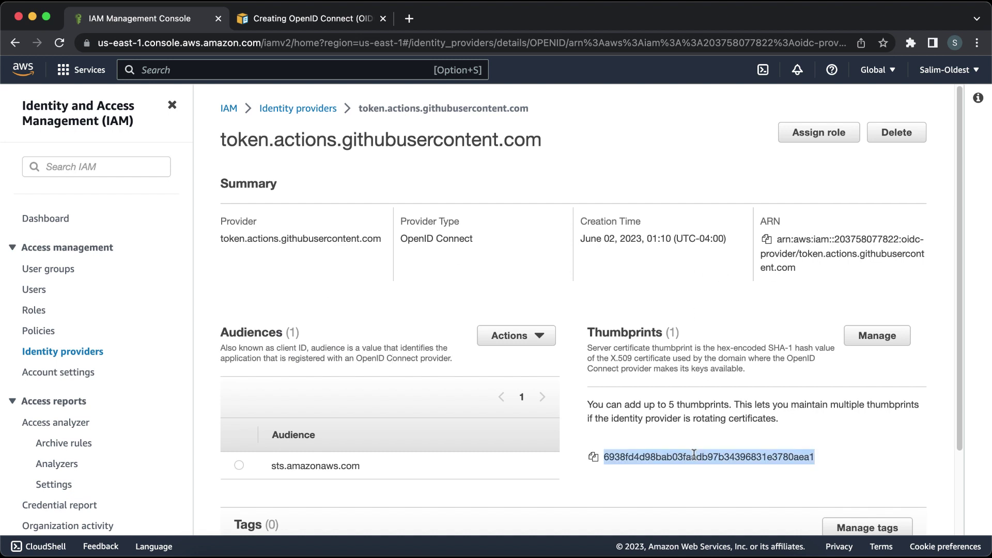
scroll(693, 454, down, 3)
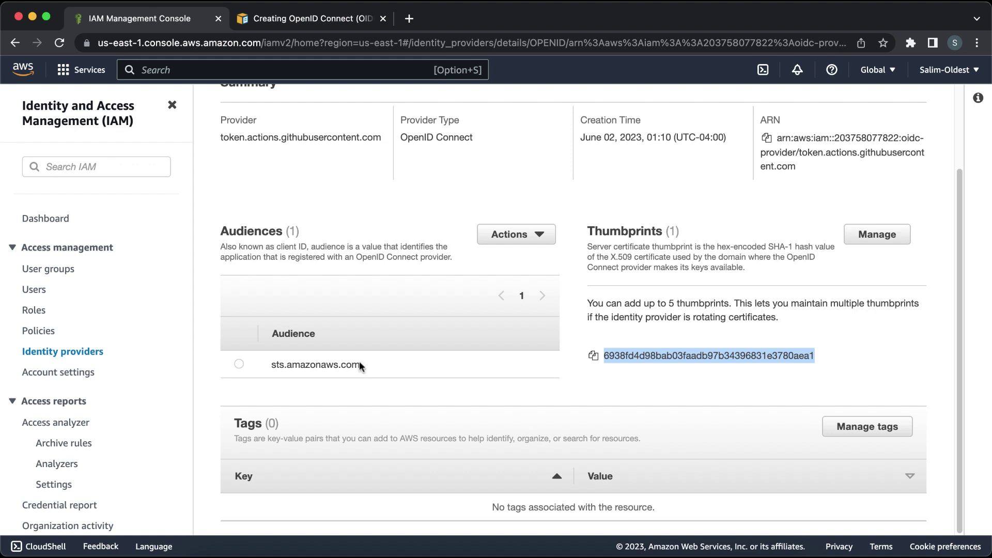
scroll(483, 367, up, 3)
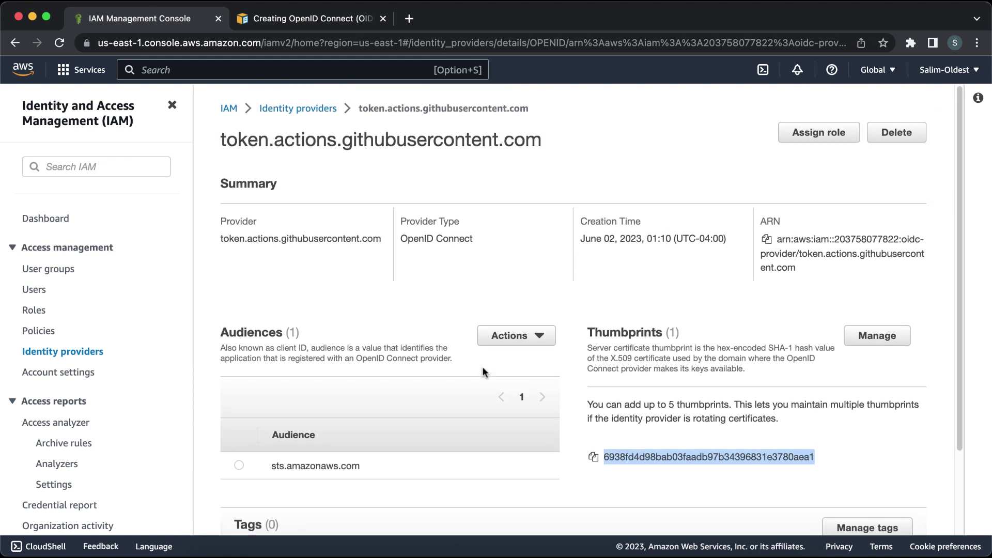
scroll(482, 371, down, 3)
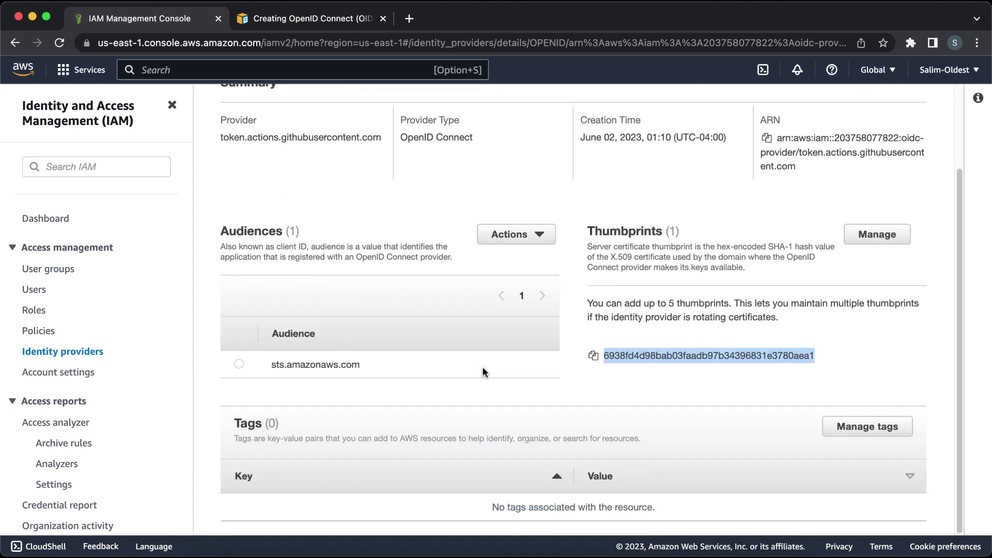
scroll(482, 371, up, 3)
click(482, 371)
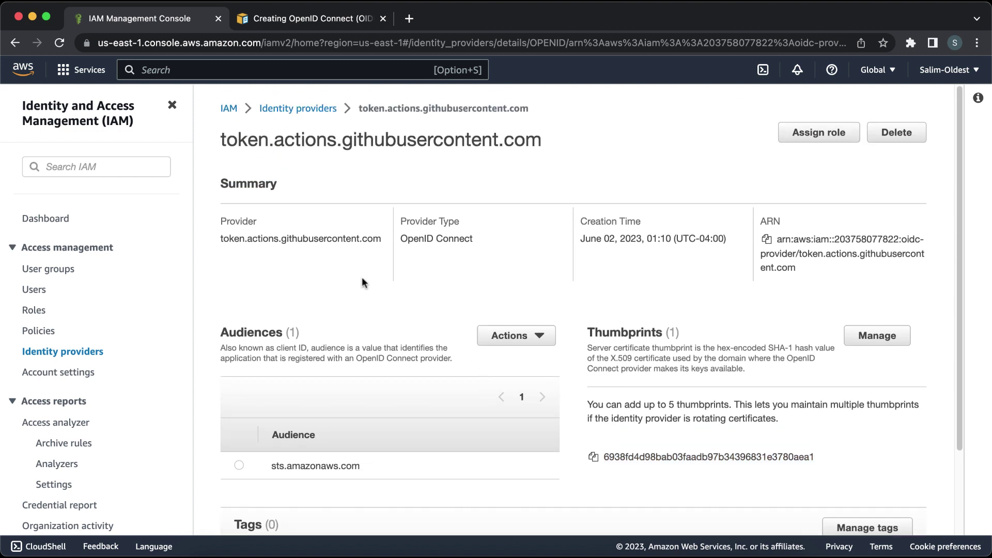
scroll(362, 282, down, 3)
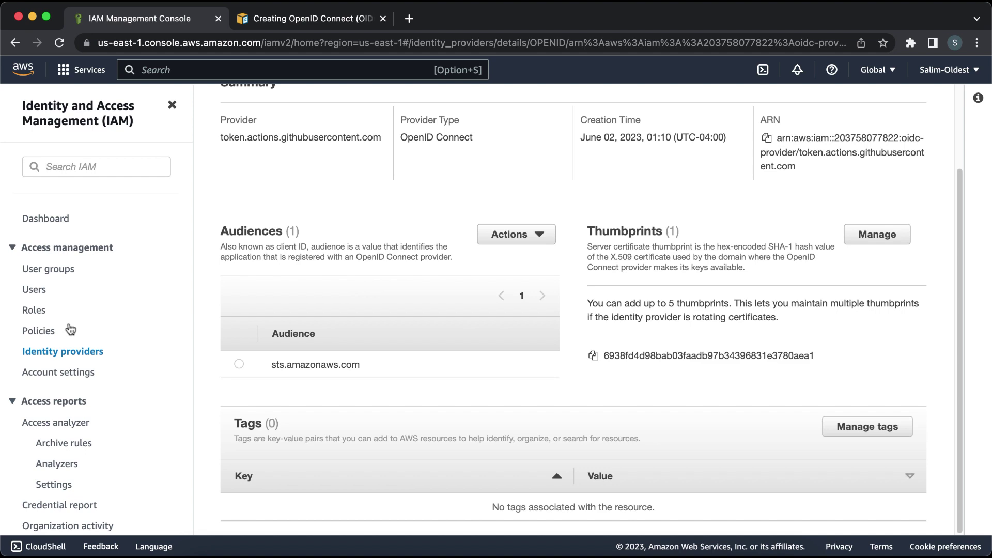
Open the IAM roles list, switch to VS Code, and copy the RoleName value github-actions-role from base.yml
click(42, 311)
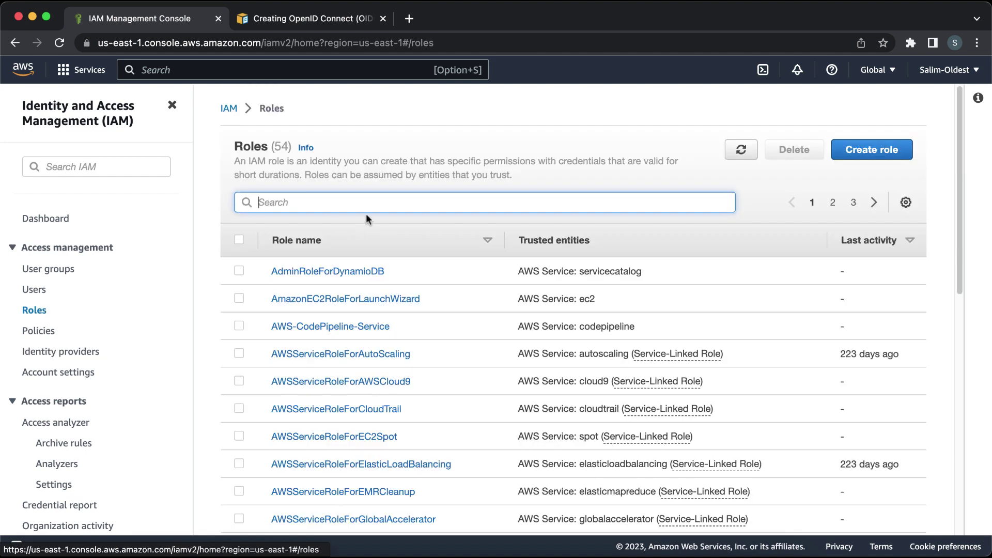
key(super+Tab)
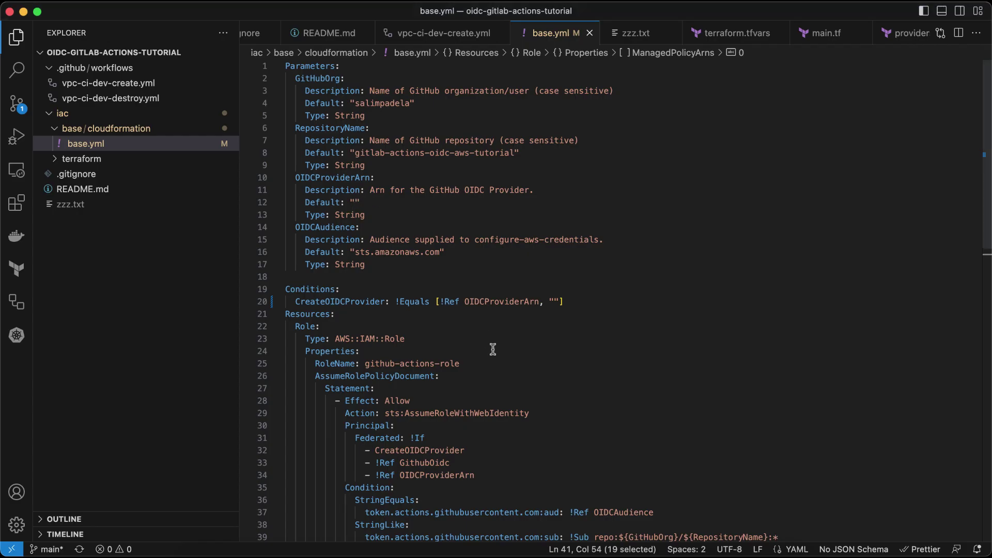
scroll(495, 351, down, 5)
scroll(496, 356, down, 2)
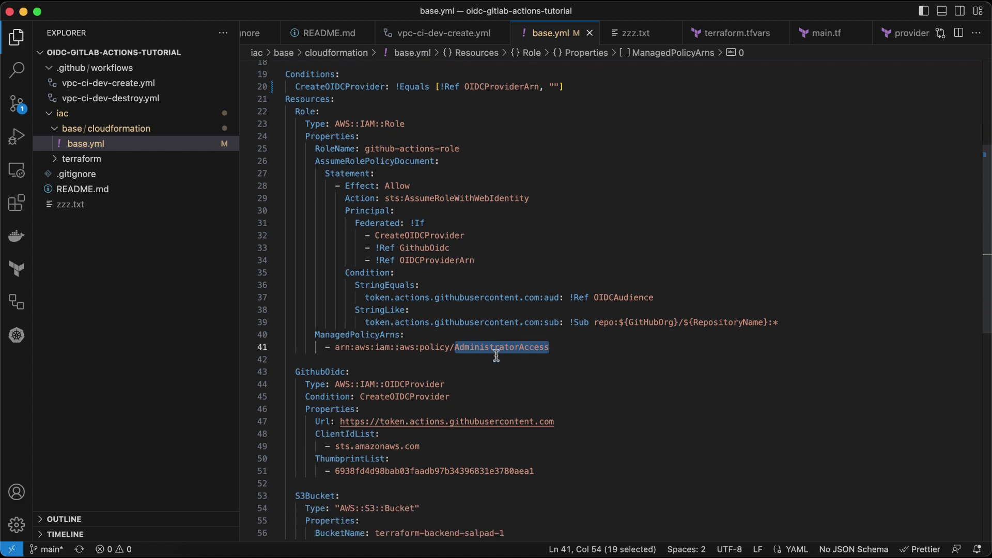
scroll(496, 356, down, 5)
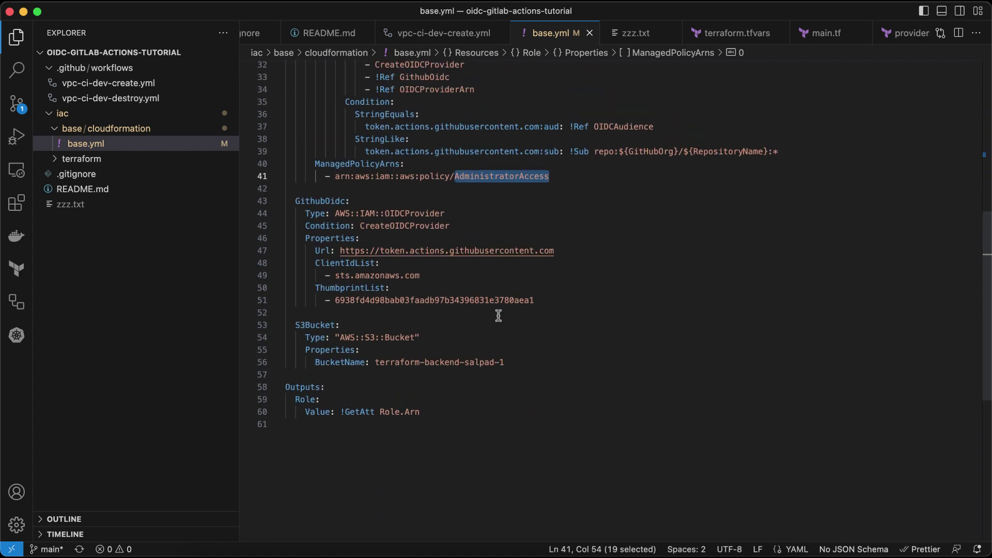
scroll(498, 315, up, 6)
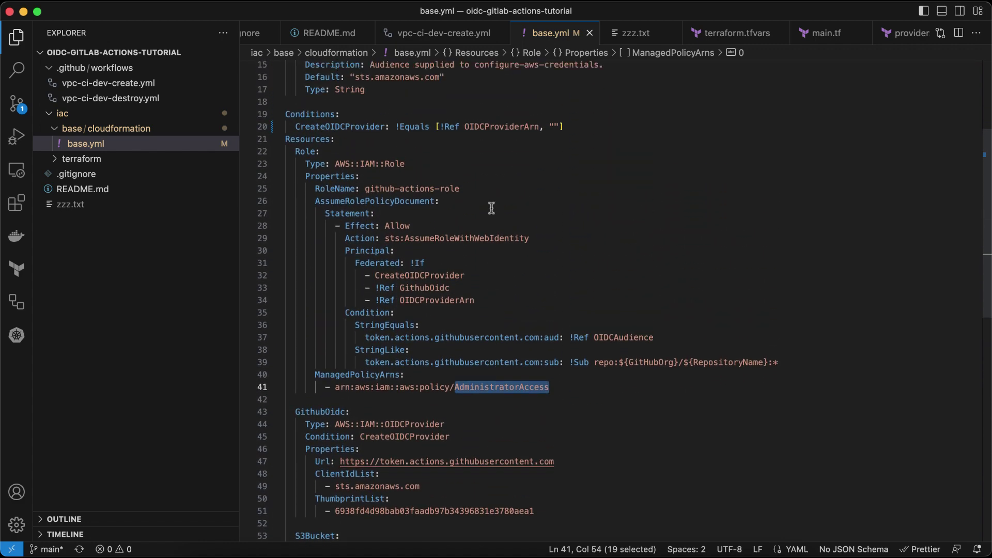
click(487, 189)
key(alt+shift+Left)
key(alt+shift+Left)
key(alt+shift+Left)
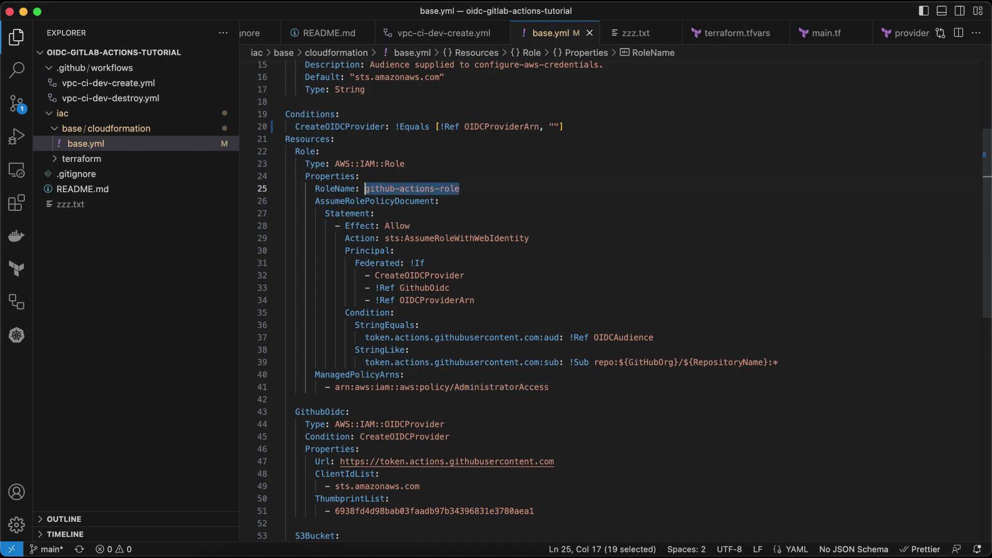
key(super+c)
Switch back to Chrome, search the IAM roles for github-actions-role, and open it to inspect its permissions policies
key(super+Tab)
key(super+v)
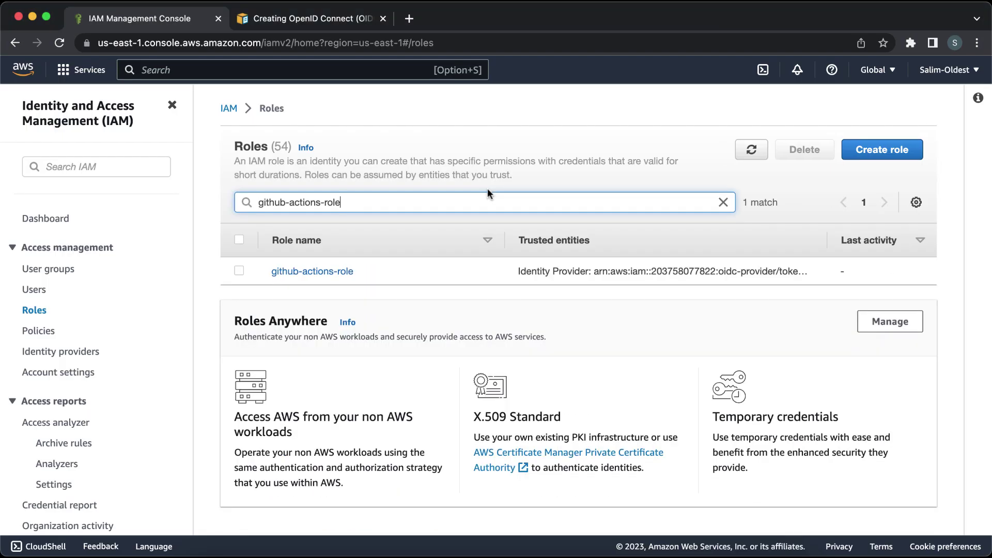
click(313, 271)
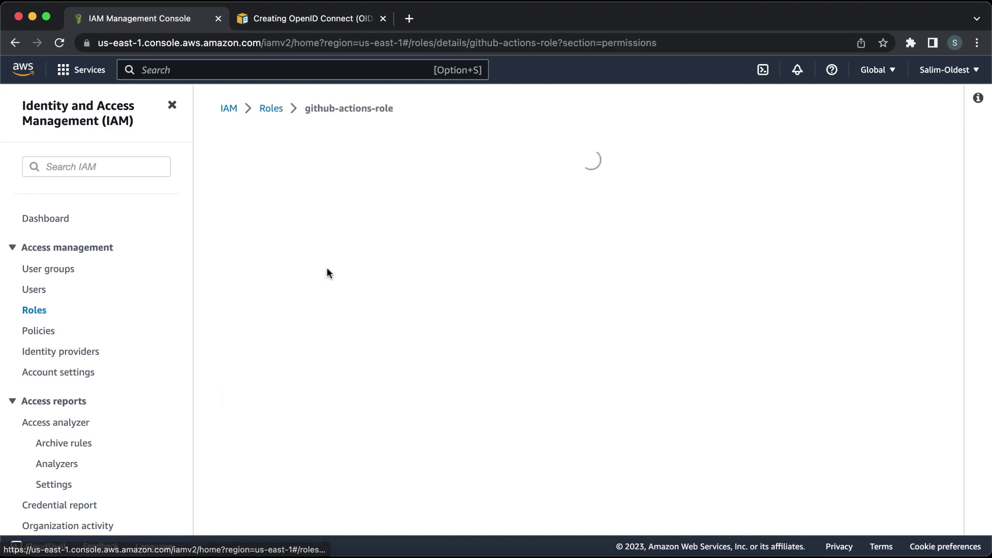
scroll(454, 274, down, 3)
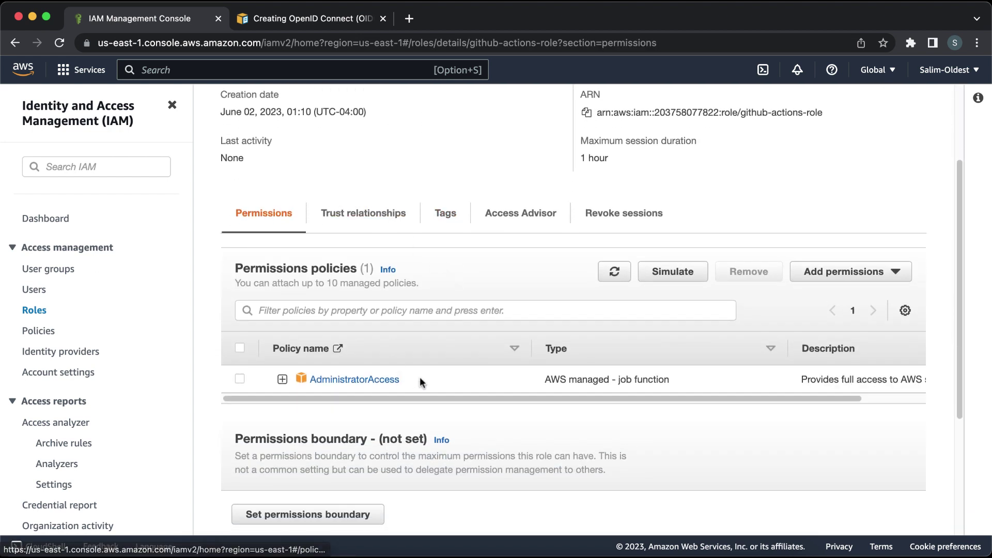
Examine the trust relationships of github-actions-role, highlighting the repository value in the StringLike condition
click(380, 221)
scroll(428, 250, down, 2)
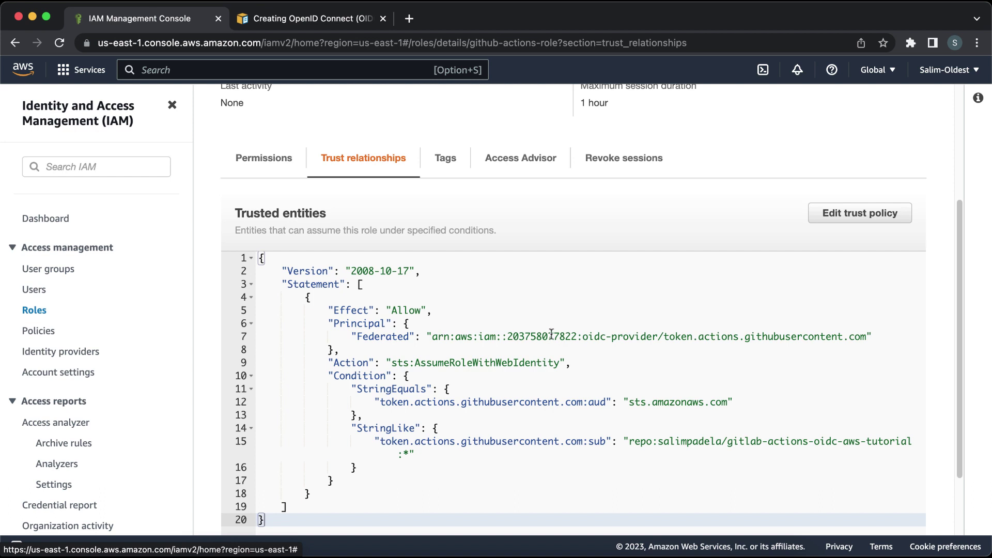
click(643, 440)
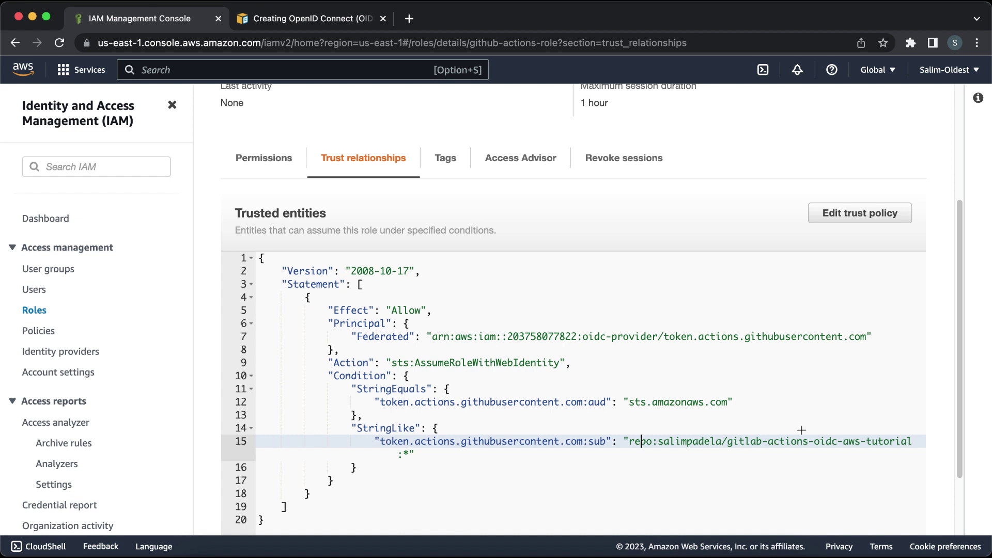
key(alt+Left)
key(alt+shift+Right)
key(alt+shift+Right)
key(alt+shift+Right)
key(alt+shift+Right)
key(alt+shift+Right)
key(alt+shift+Right)
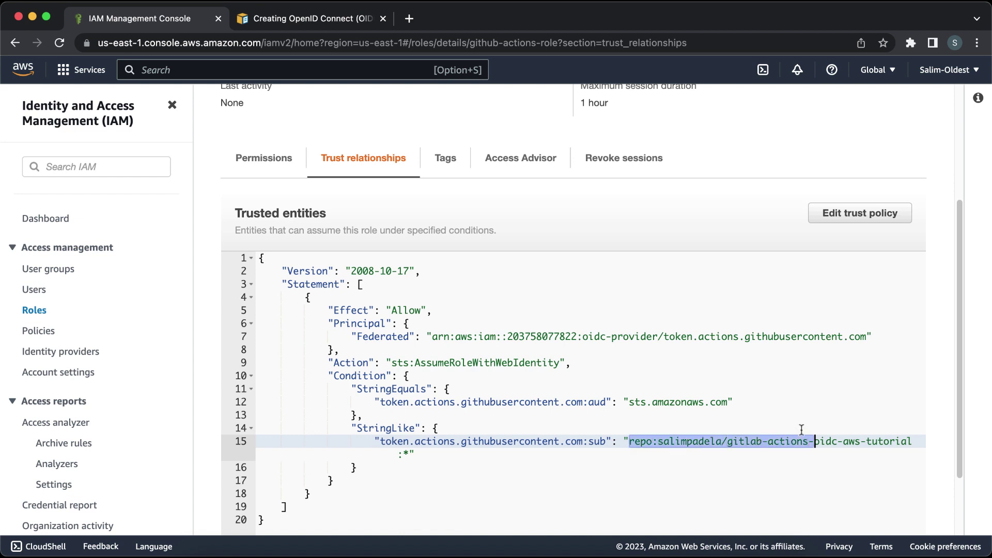
key(alt+shift+Right)
key(alt+shift+Right)
key(alt+shift+Right)
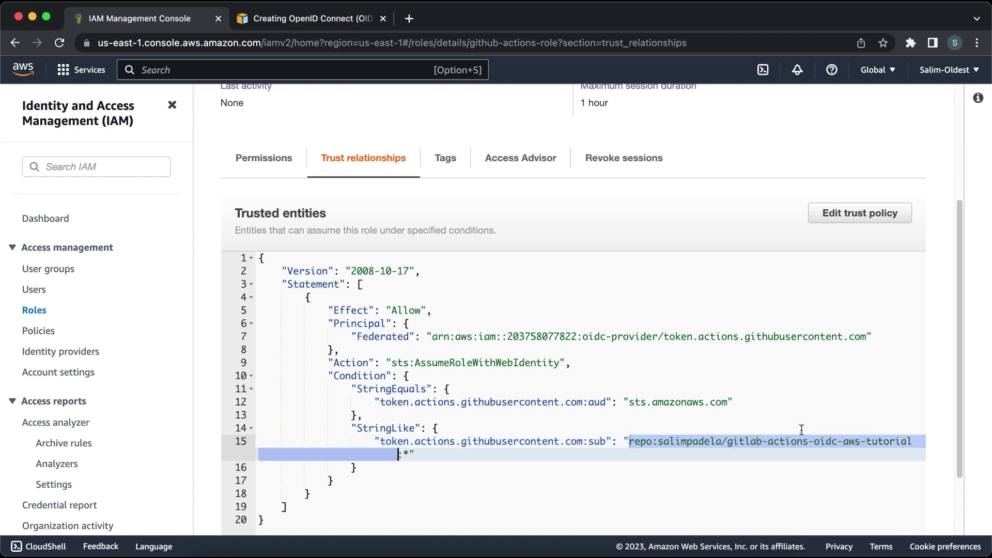
key(shift+Left)
key(shift+Right)
click(707, 416)
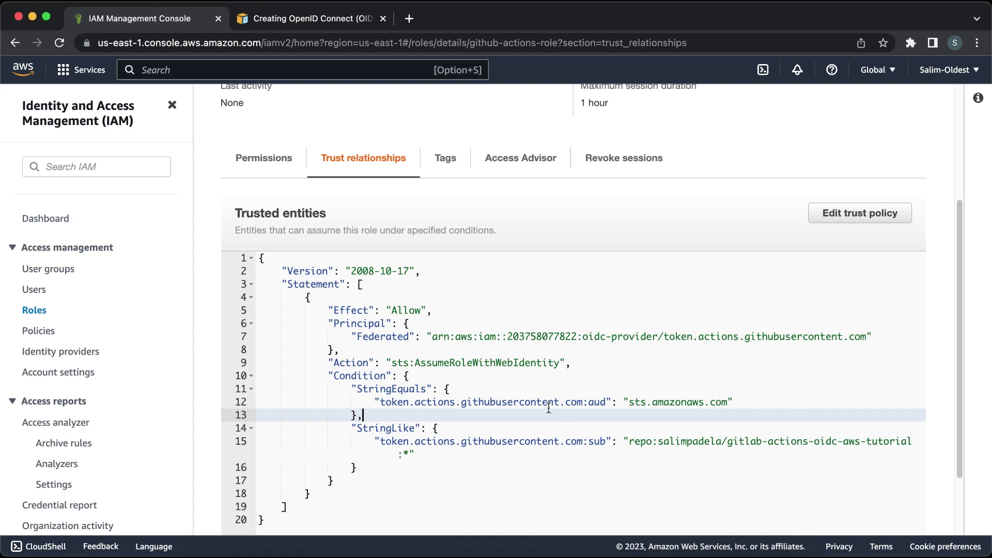
Highlight the repository subject value in the trust policy's StringLike condition, then return to the IAM roles list
click(630, 440)
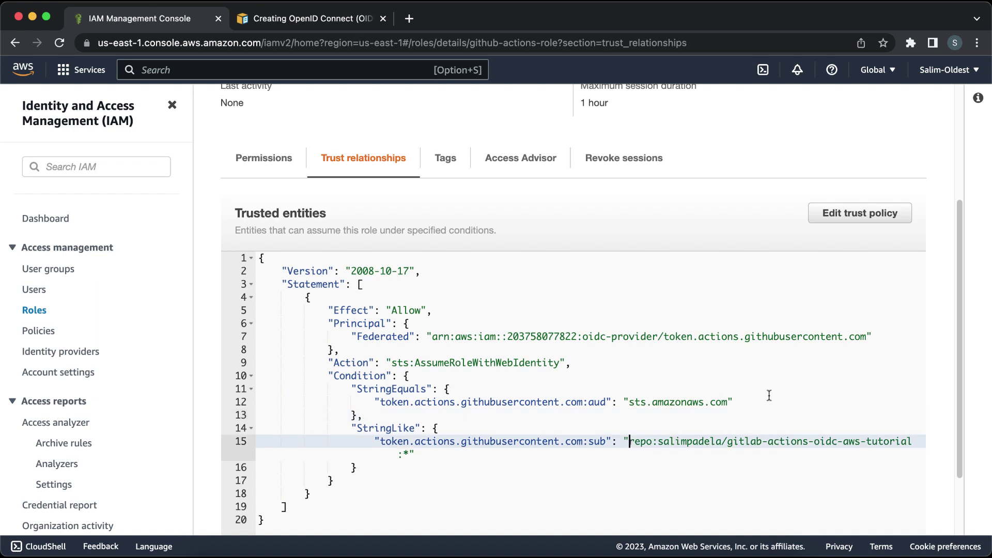
key(shift+End)
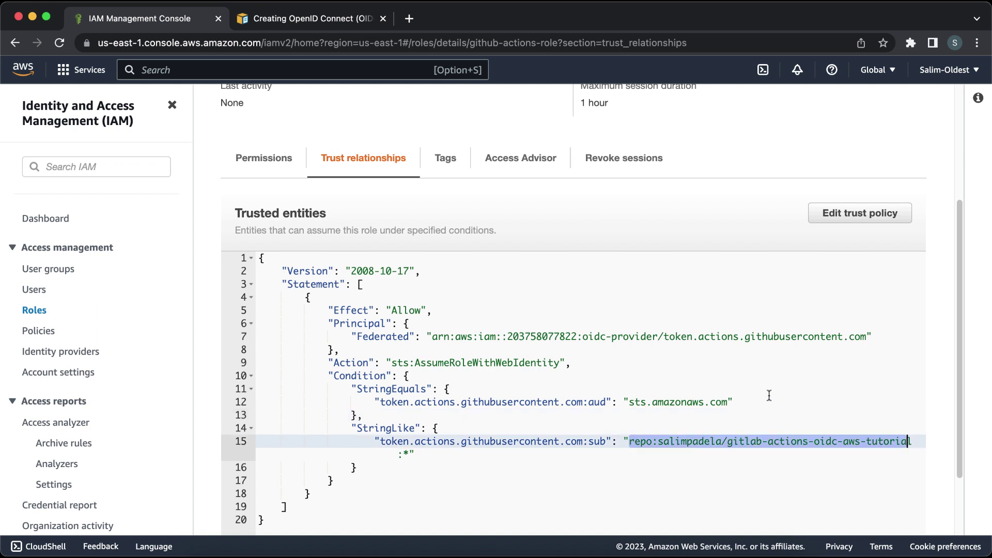
key(shift+Right)
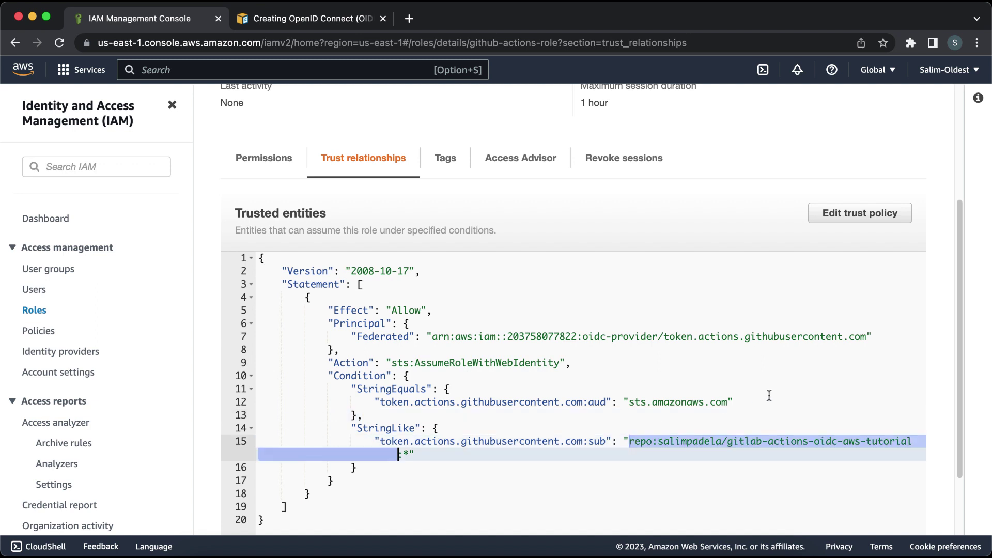
click(653, 402)
scroll(578, 213, up, 4)
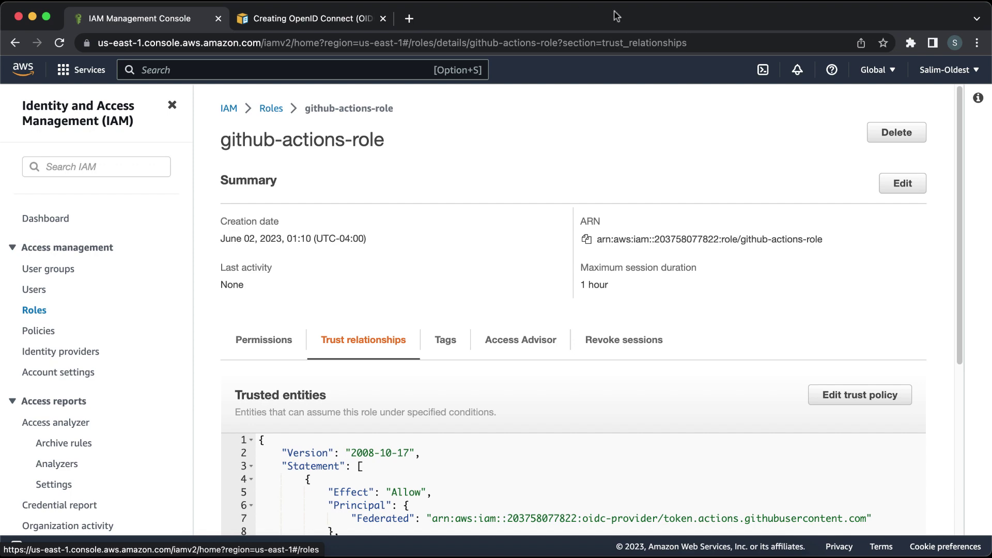
click(268, 112)
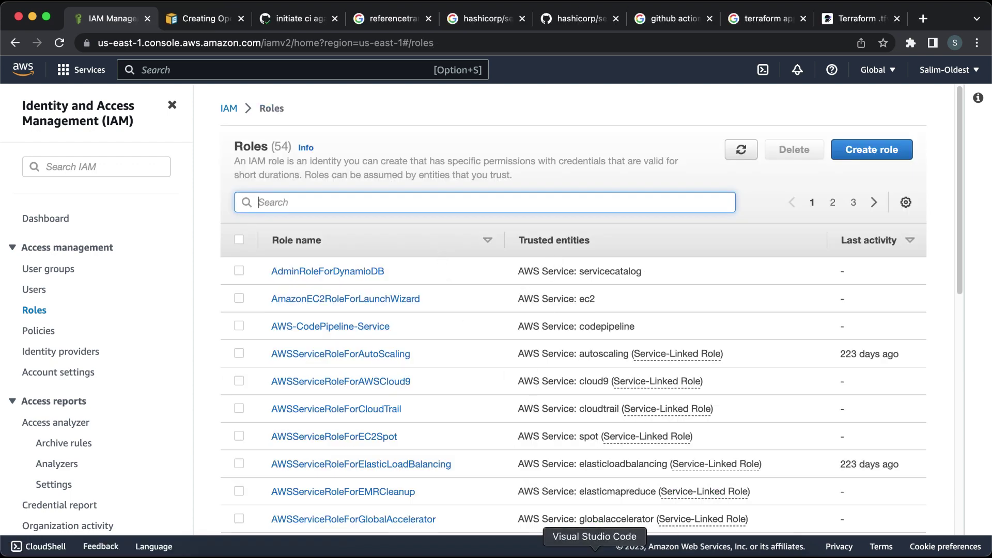
Switch to VS Code, open main.tf in terraform/vpc, and review its VPC, subnet and SSM parameter resources
click(595, 552)
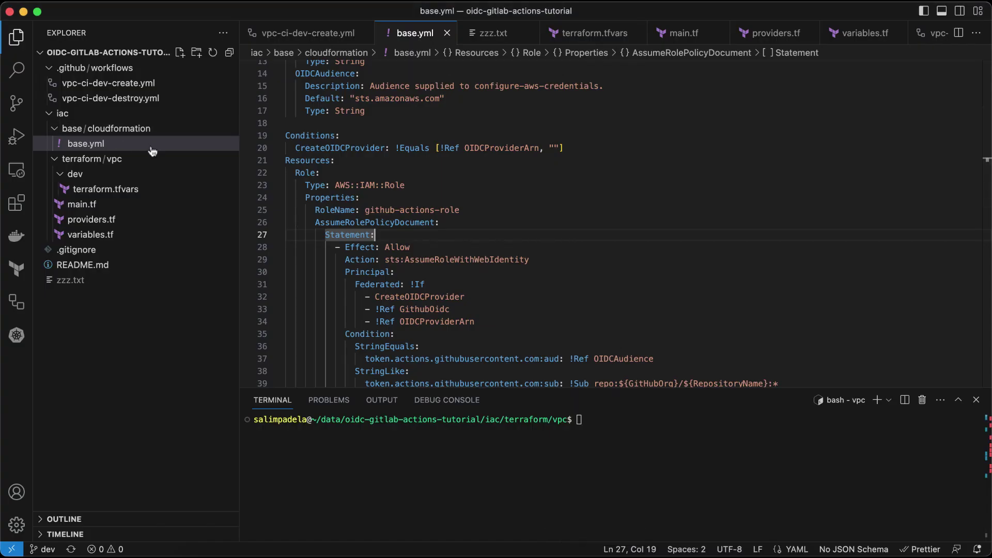
click(144, 208)
click(145, 209)
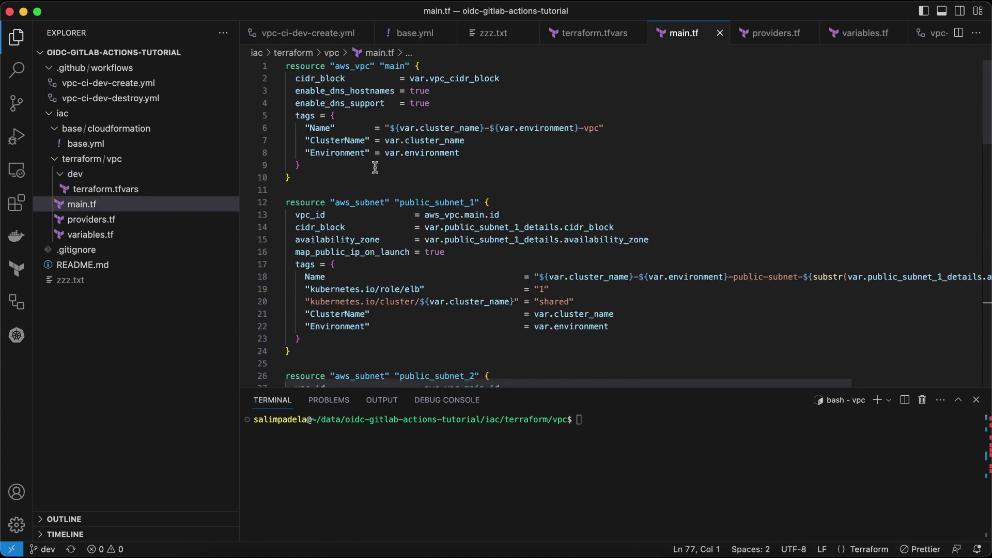
click(349, 68)
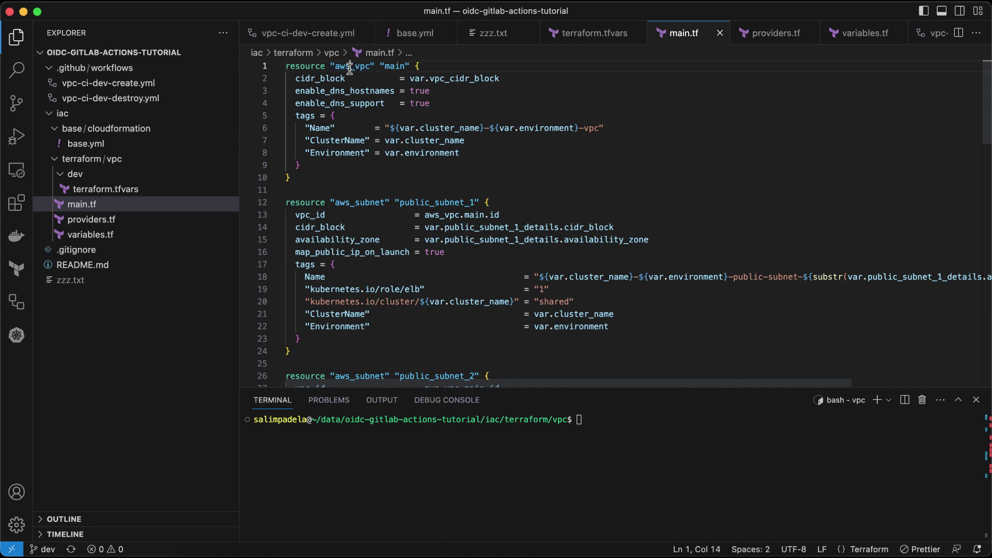
double_click(372, 203)
scroll(373, 205, down, 5)
scroll(373, 205, down, 9)
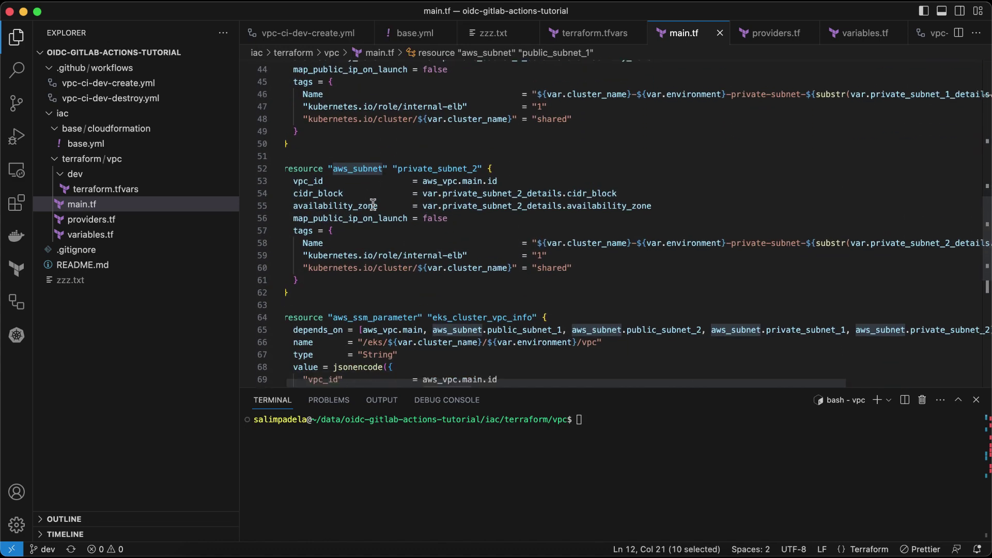
scroll(373, 205, down, 3)
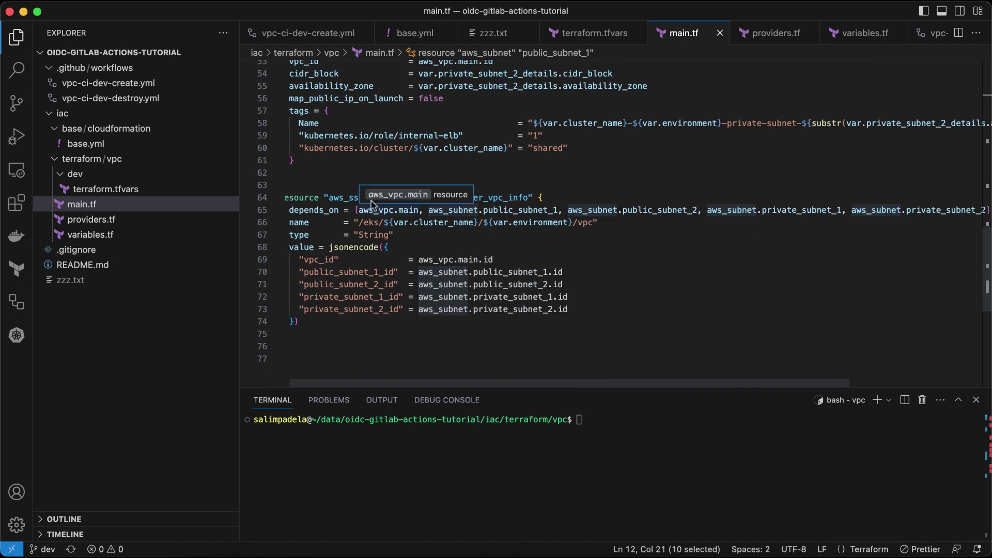
double_click(352, 197)
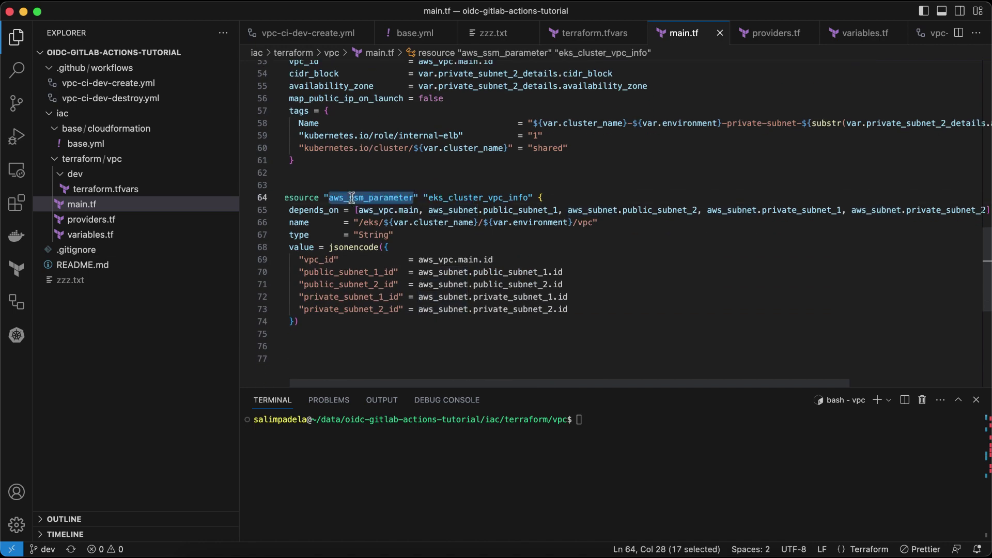
scroll(352, 198, up, 15)
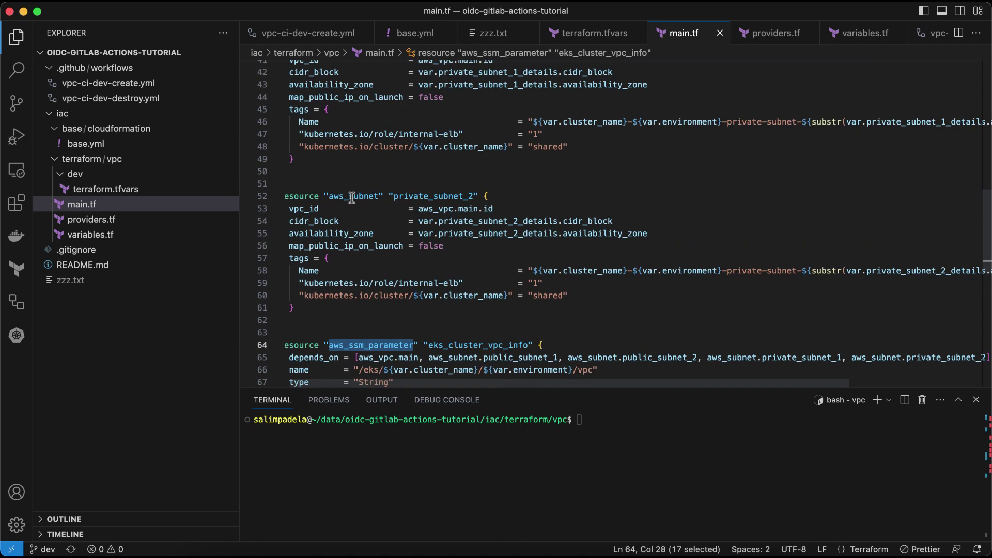
Open providers.tf and examine the S3 backend's bucket, key and region, plus the required AWS provider's source and version
click(144, 222)
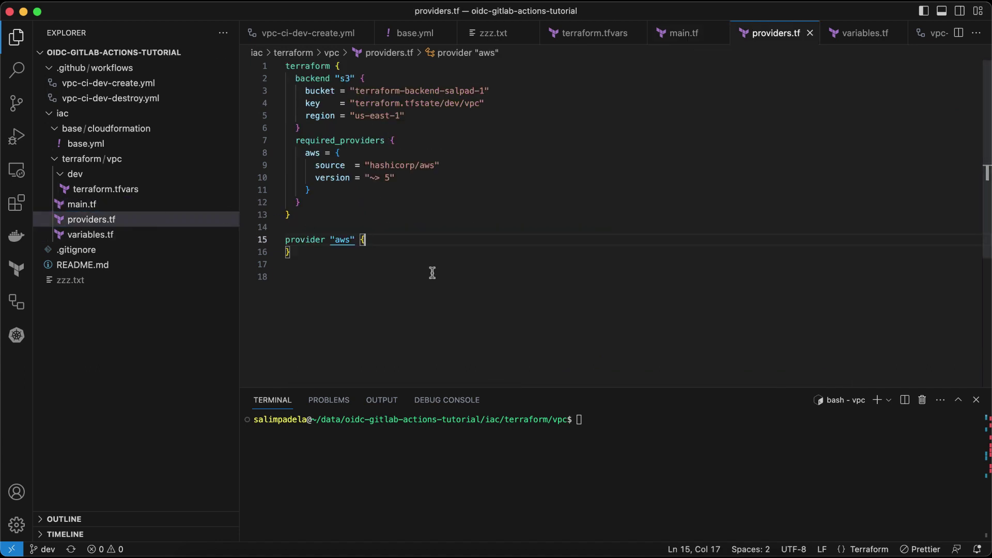
click(452, 102)
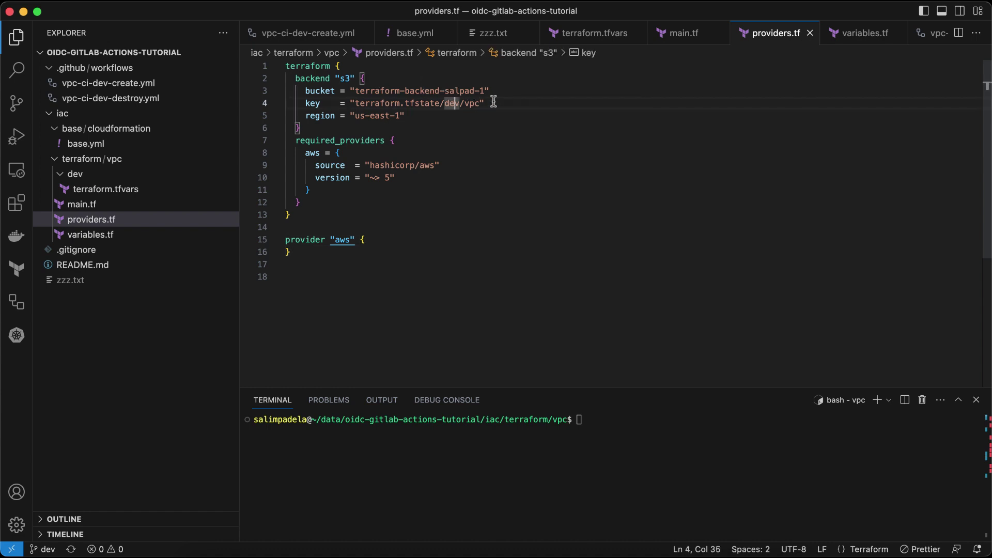
click(386, 102)
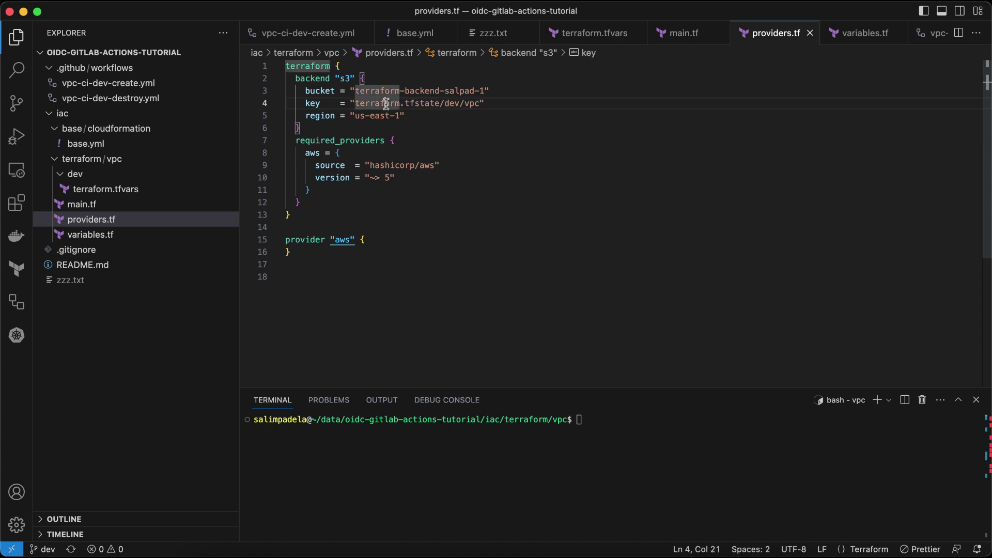
triple_click(376, 91)
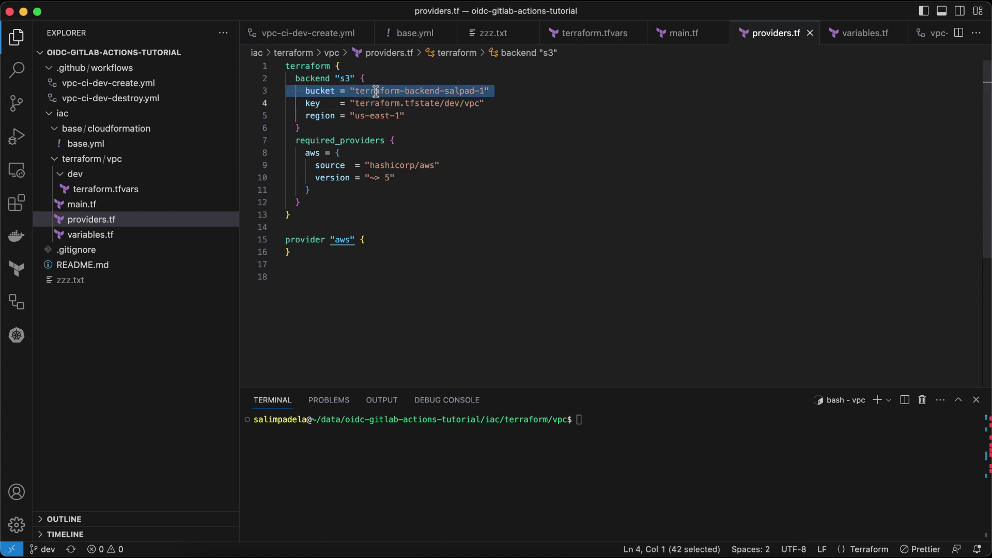
double_click(364, 103)
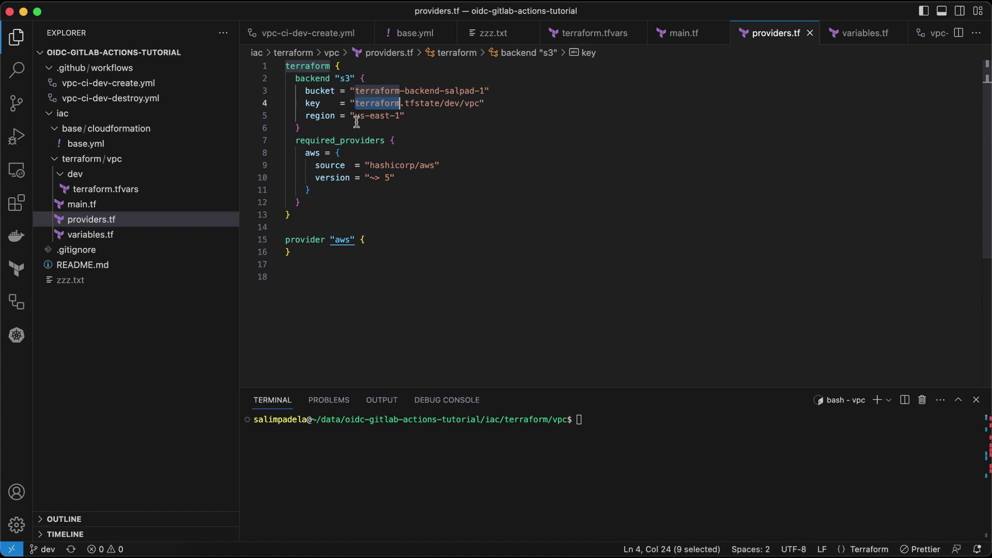
double_click(377, 116)
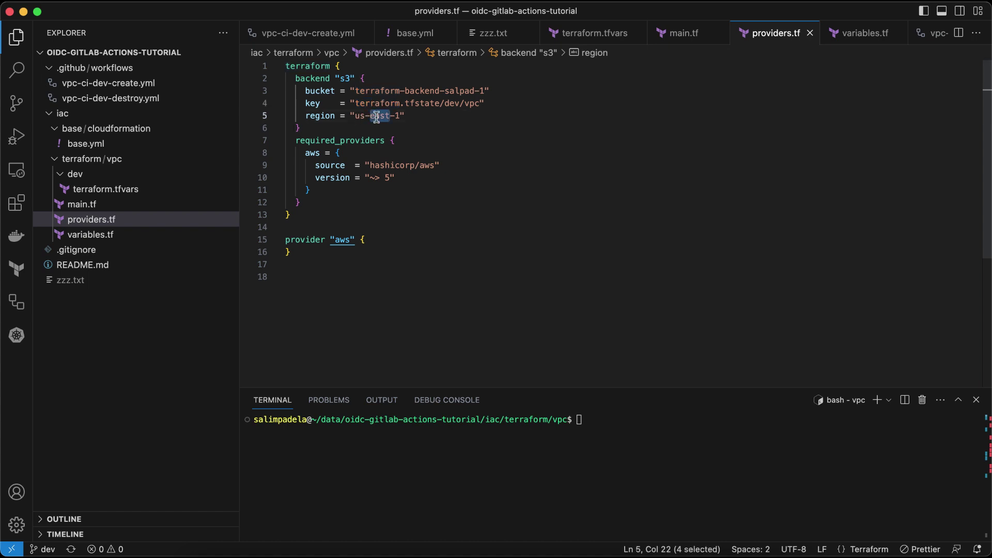
click(377, 115)
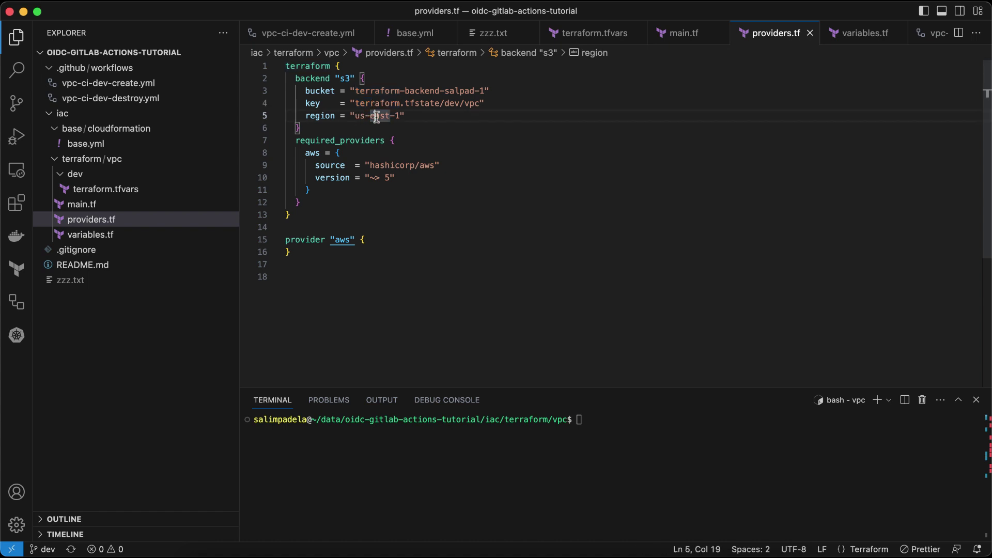
double_click(382, 165)
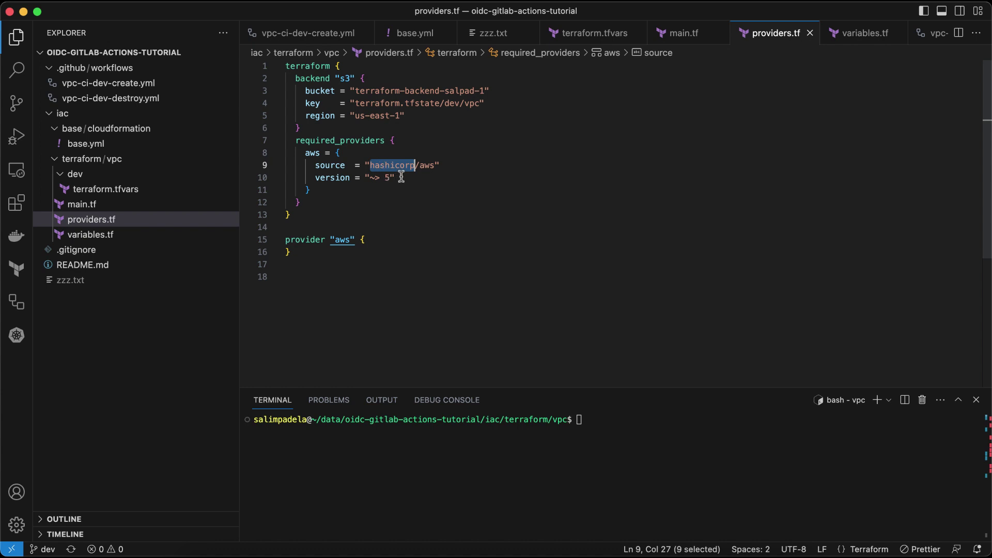
click(402, 177)
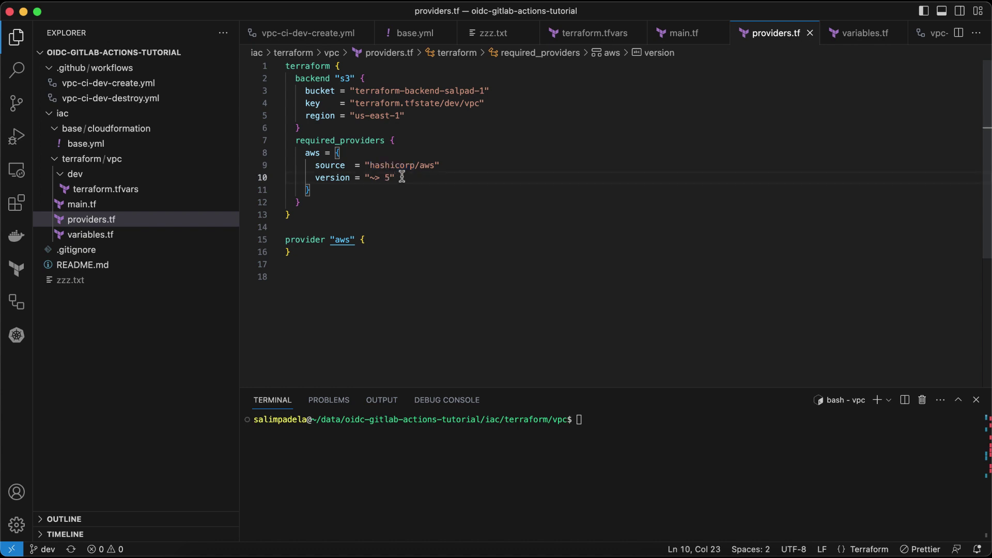
Review the variable declarations in variables.tf and the dev values assigned in terraform.tfvars
click(171, 235)
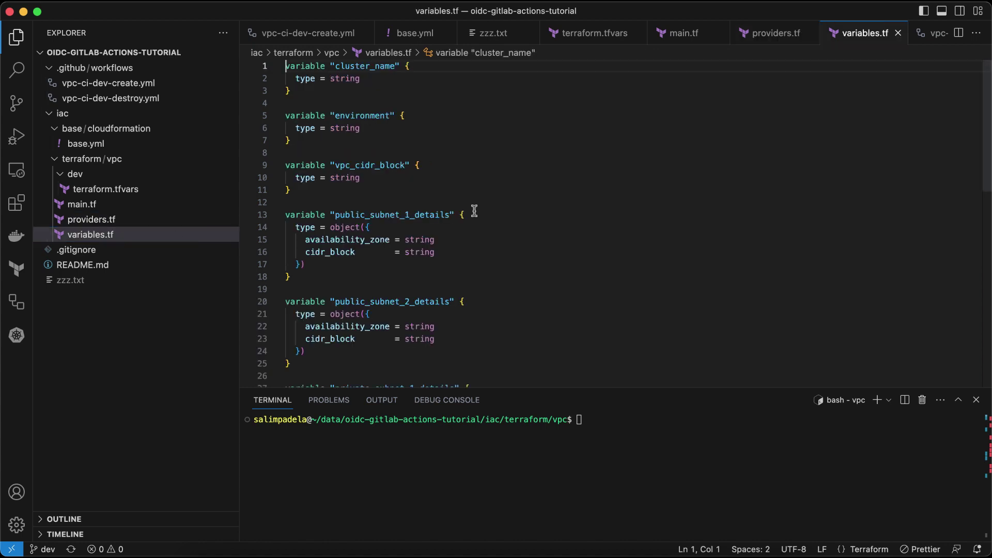
scroll(475, 211, down, 3)
scroll(475, 211, up, 3)
click(150, 189)
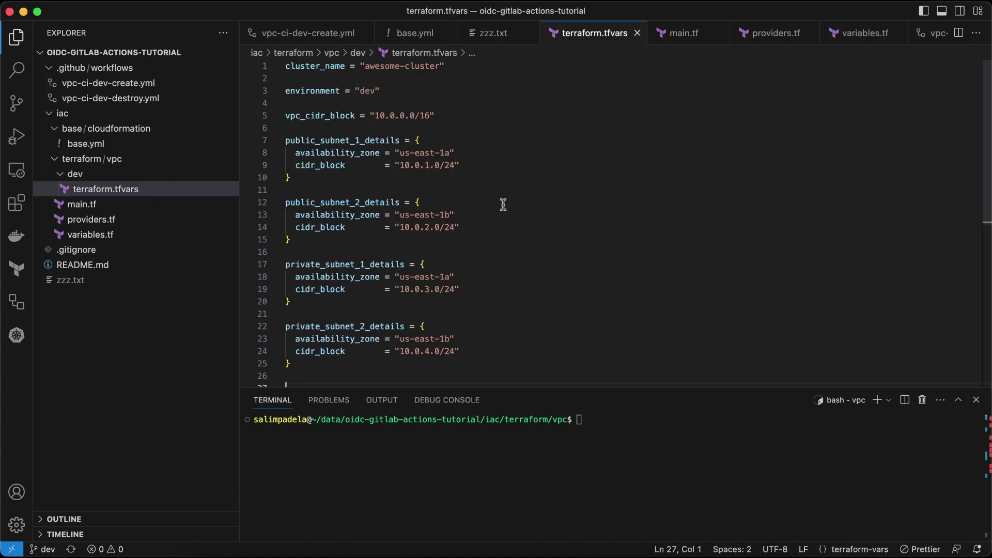
scroll(502, 205, down, 5)
scroll(503, 205, up, 5)
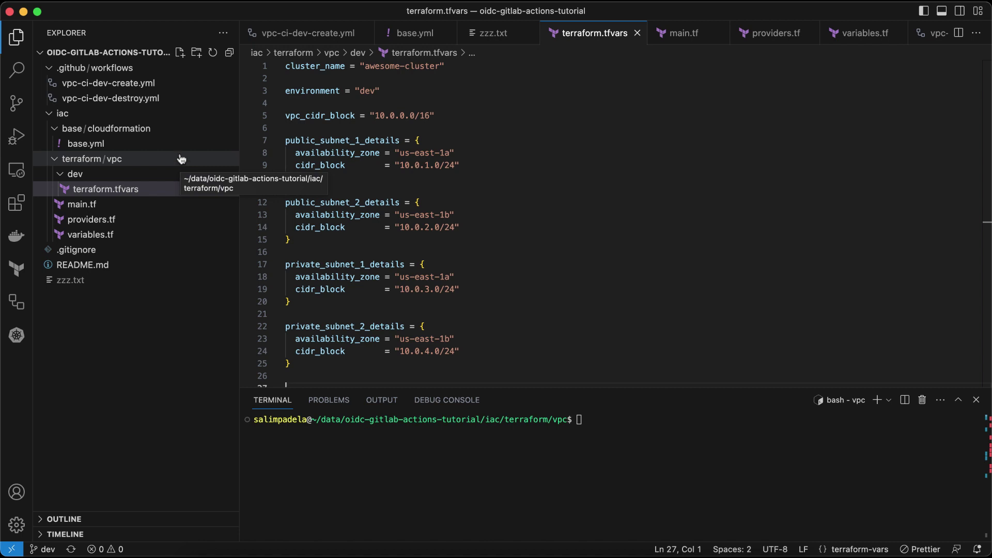
Open the vpc-ci-dev-create.yml workflow and examine the branch and path filters of its push trigger
click(173, 89)
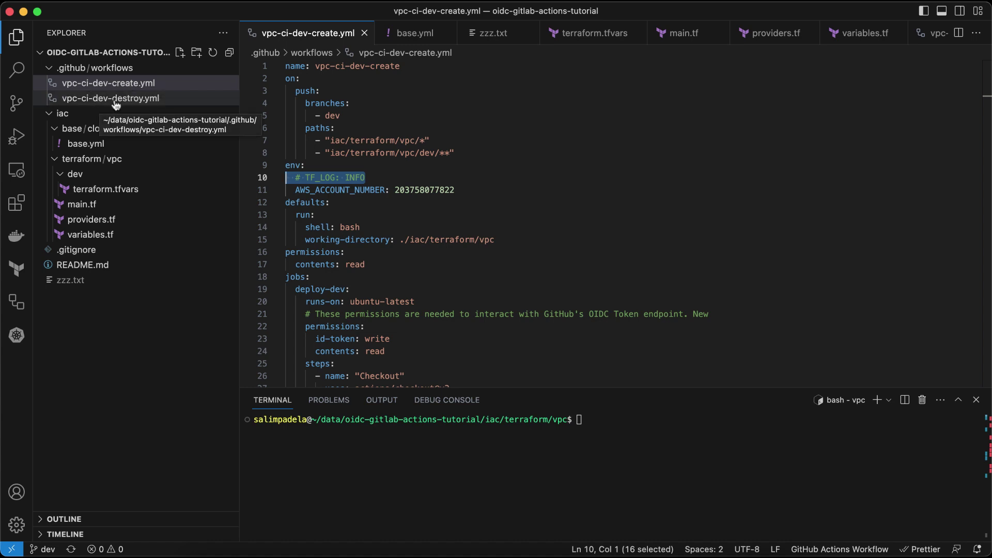
click(371, 114)
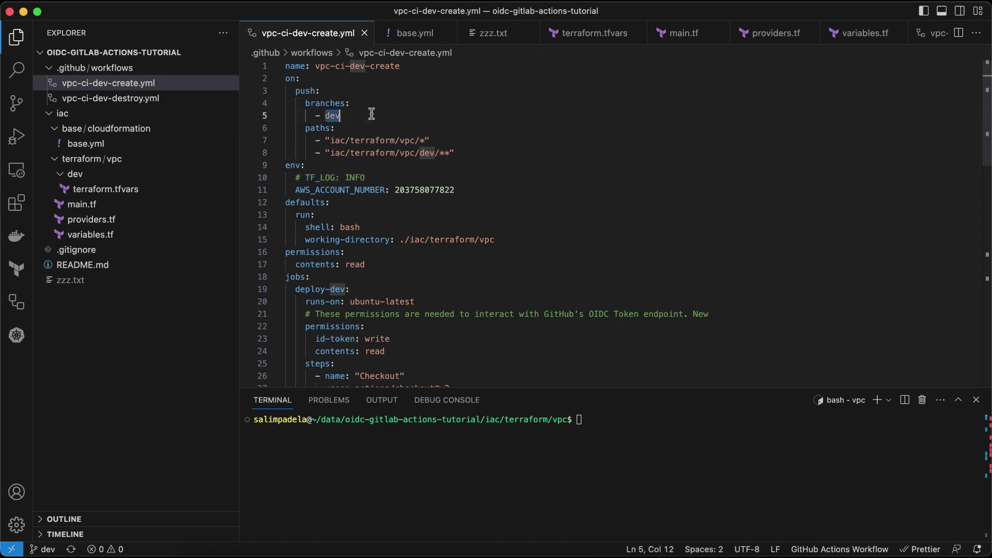
triple_click(371, 114)
click(495, 152)
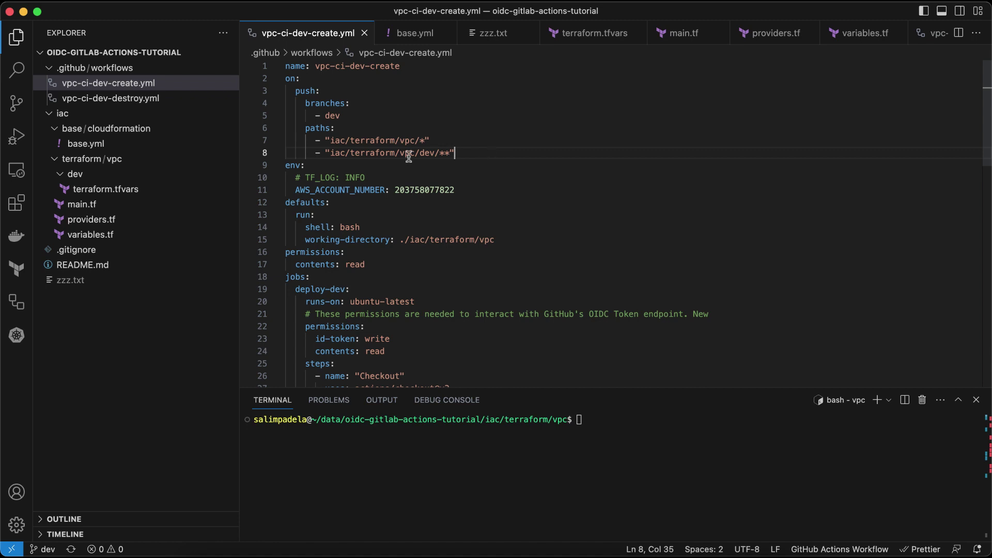
drag(474, 148, 267, 143)
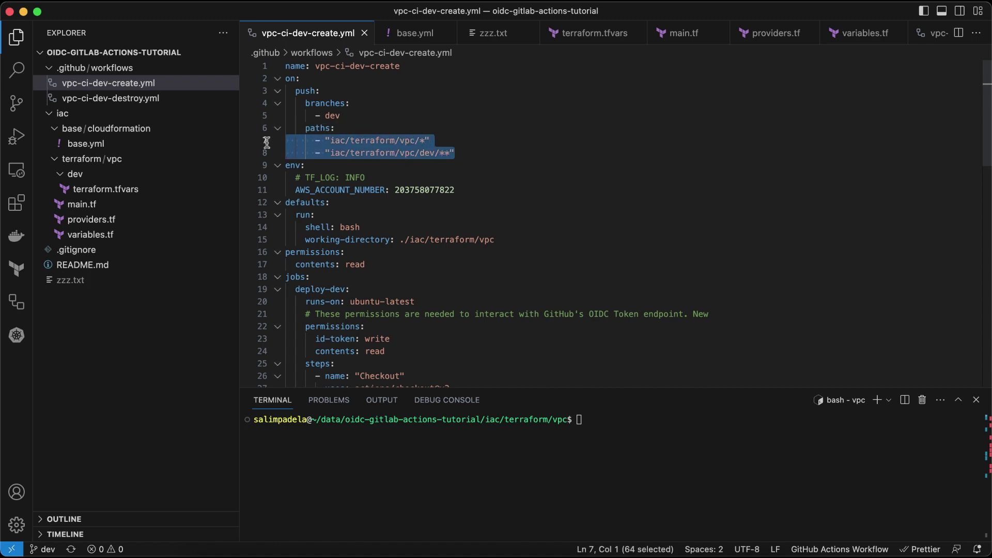
click(408, 144)
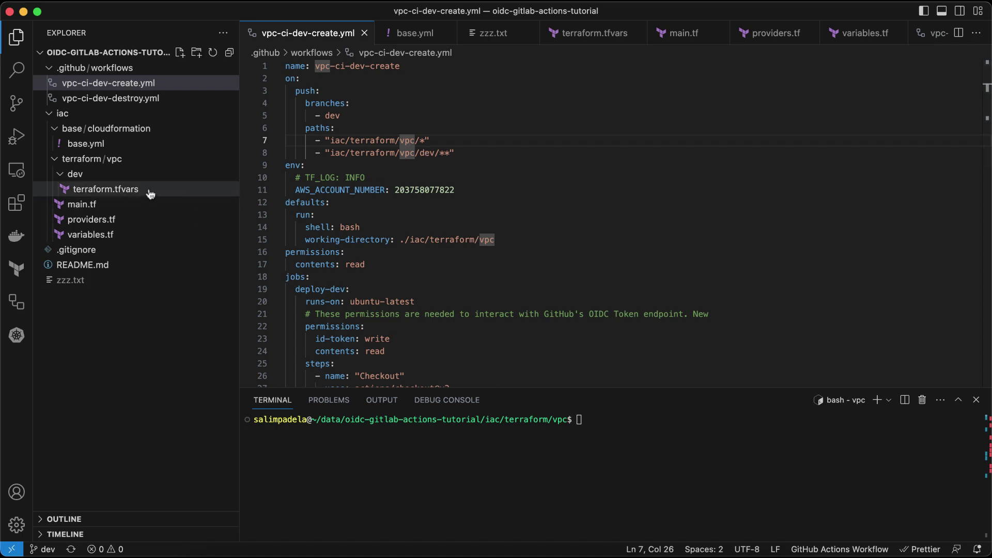
click(454, 155)
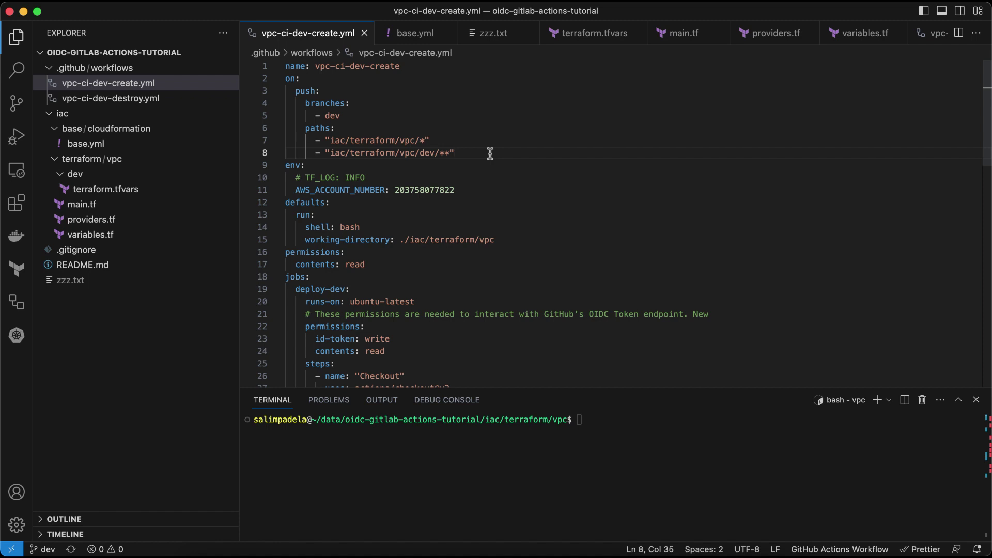
Examine the workflow's AWS_ACCOUNT_NUMBER environment variable and its default run shell and working directory
double_click(360, 189)
double_click(410, 189)
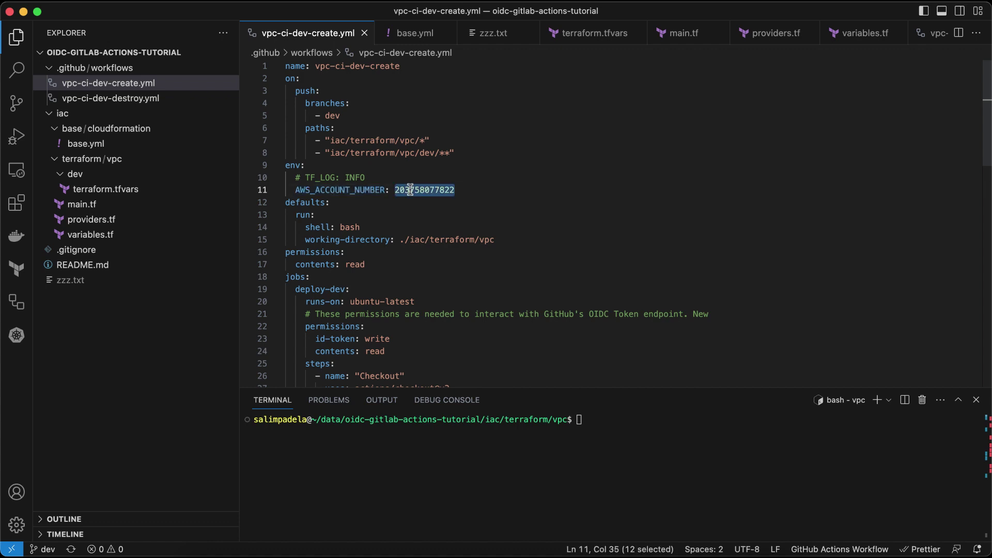
click(409, 189)
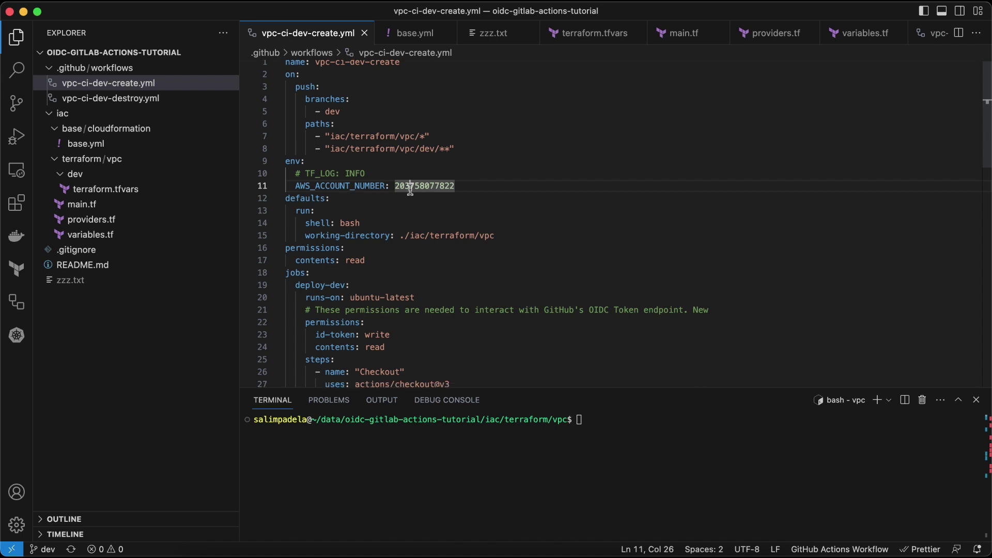
scroll(410, 190, down, 2)
click(351, 154)
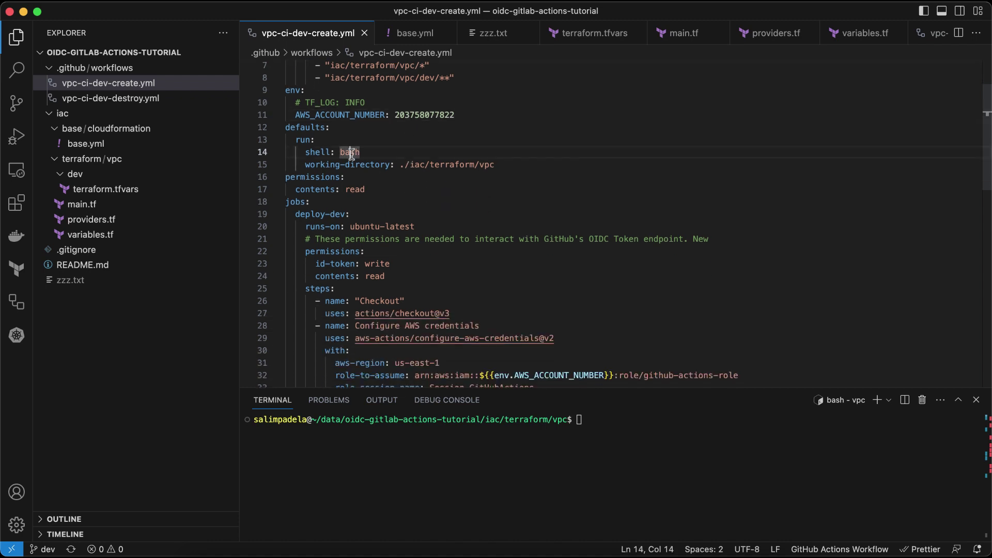
click(442, 165)
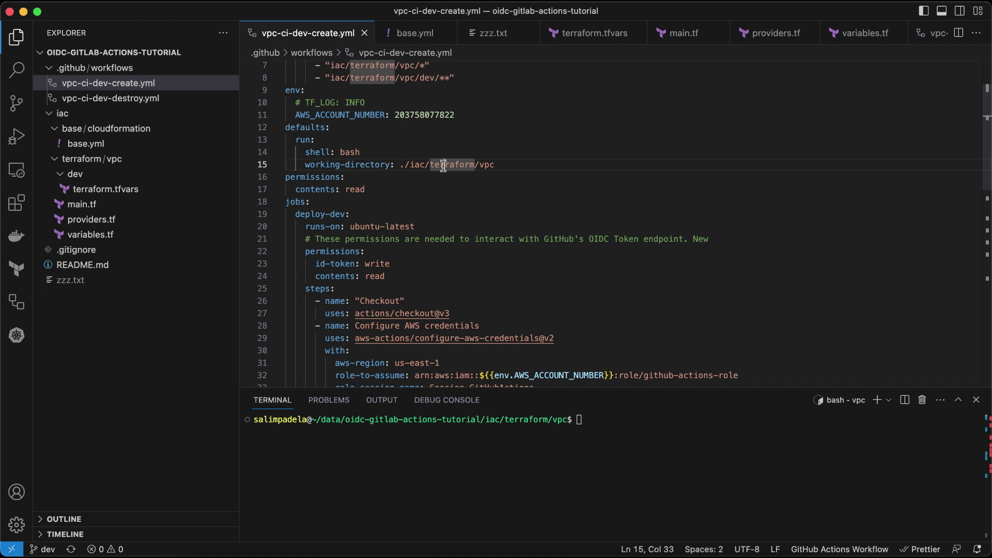
click(345, 153)
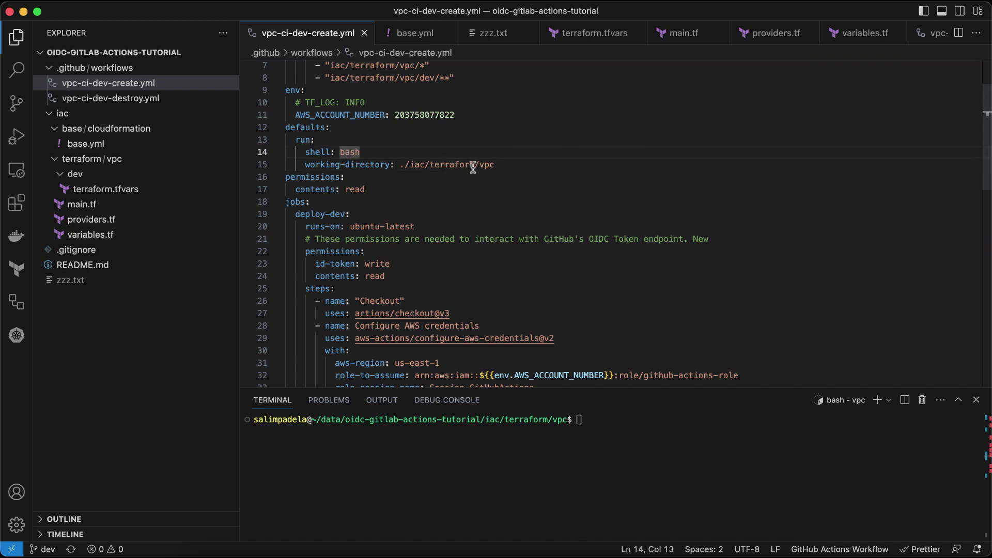
Examine the workflow's default working directory, its top-level contents permission and the deploy-dev job declaration
click(504, 163)
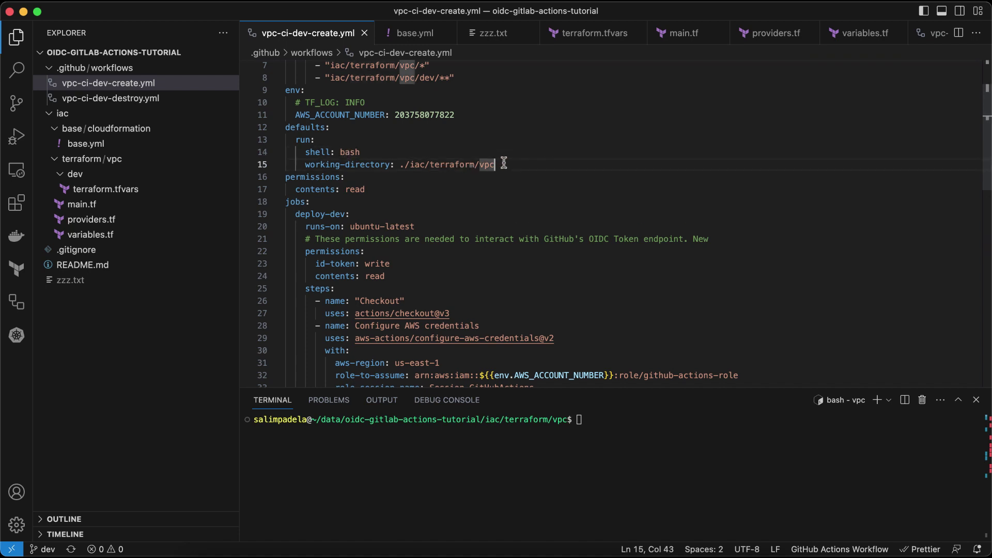
click(394, 184)
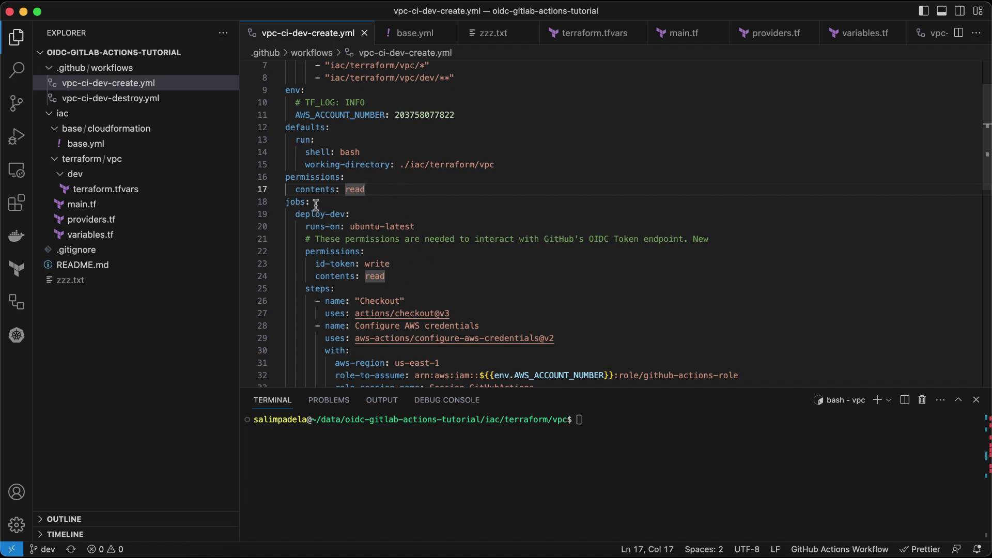
click(336, 216)
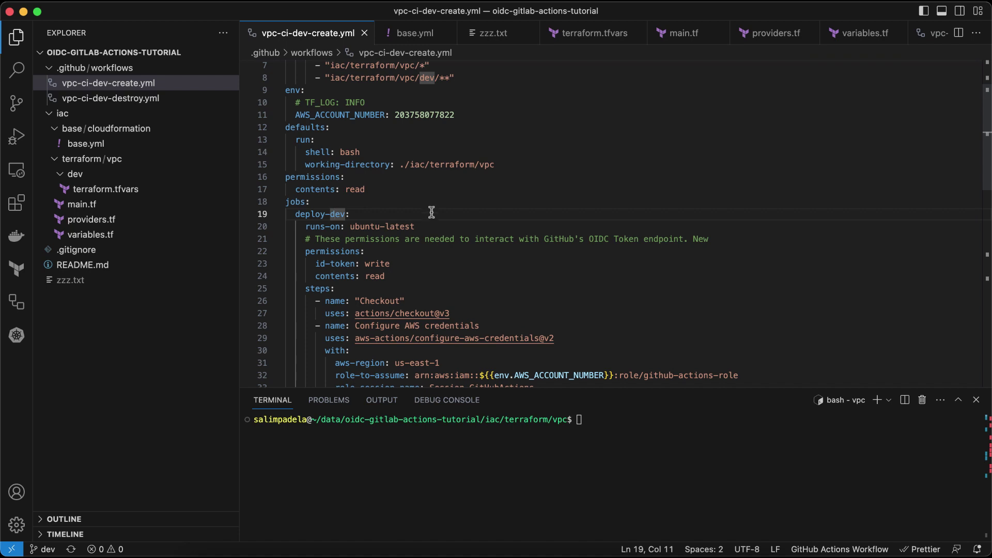
Highlight the deploy-dev job's permissions block and examine its id-token and contents settings
click(409, 272)
key(shift+Up)
key(shift+Home)
key(shift+Home)
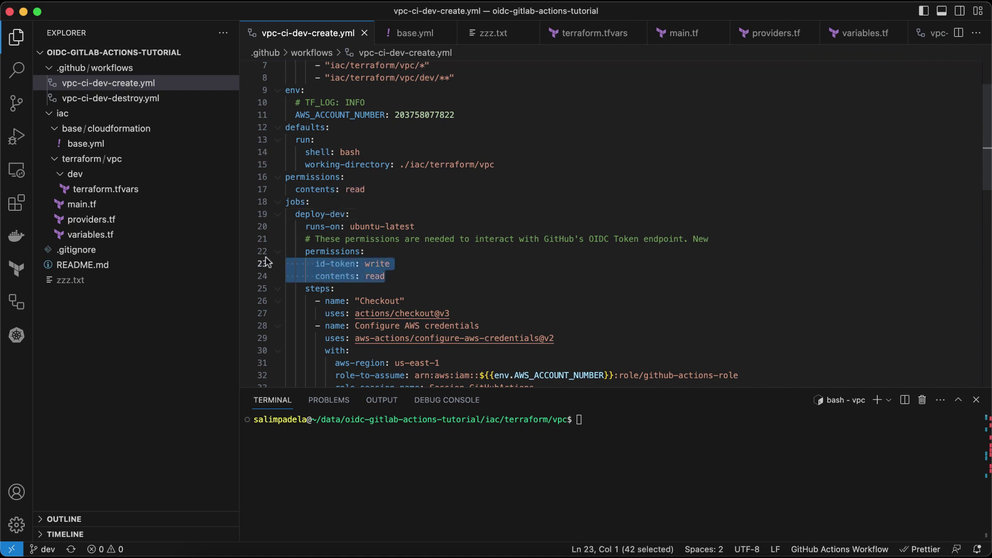
click(396, 277)
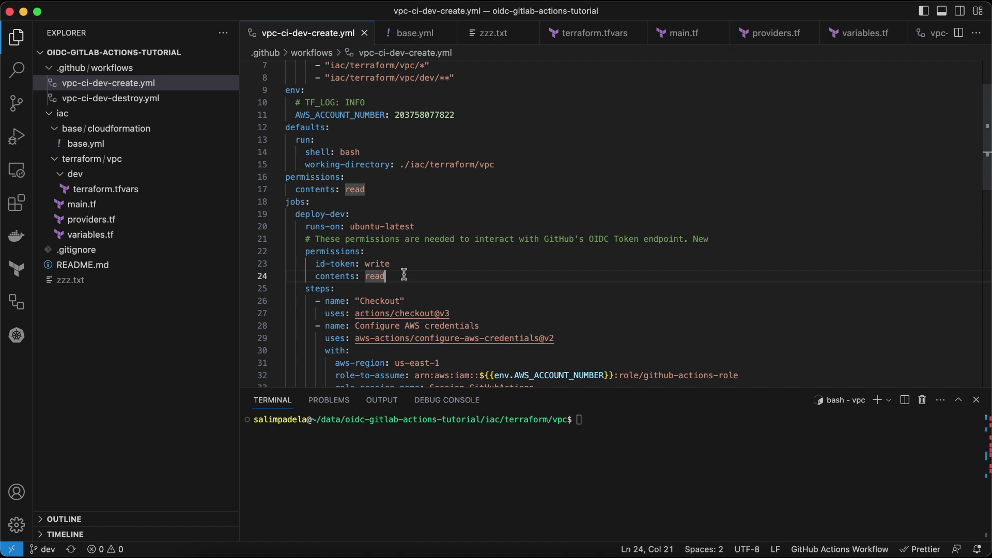
key(shift+Up)
key(shift+Home)
key(shift+Home)
key(shift+Up)
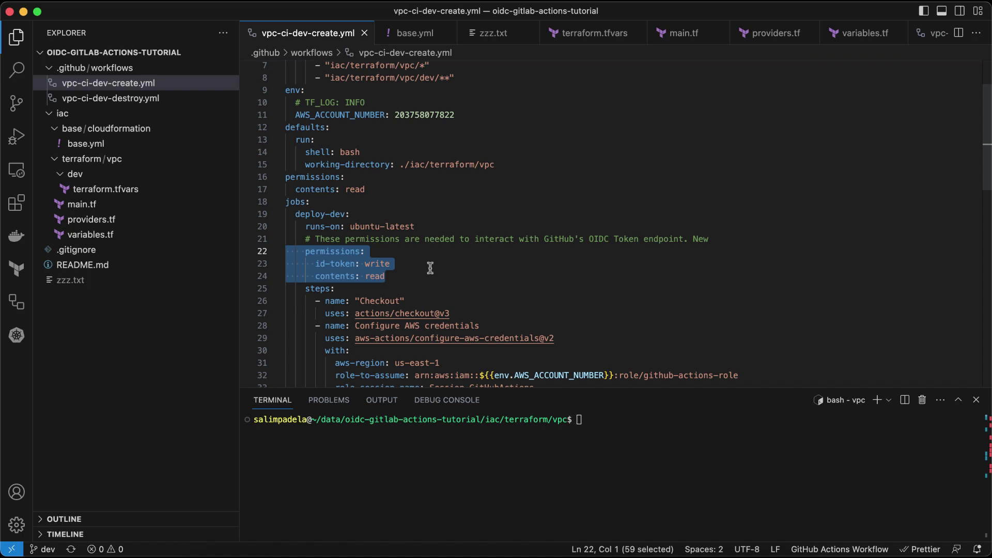
Review the deploy-dev job's Checkout step and the start of its Configure AWS credentials step
scroll(430, 268, down, 5)
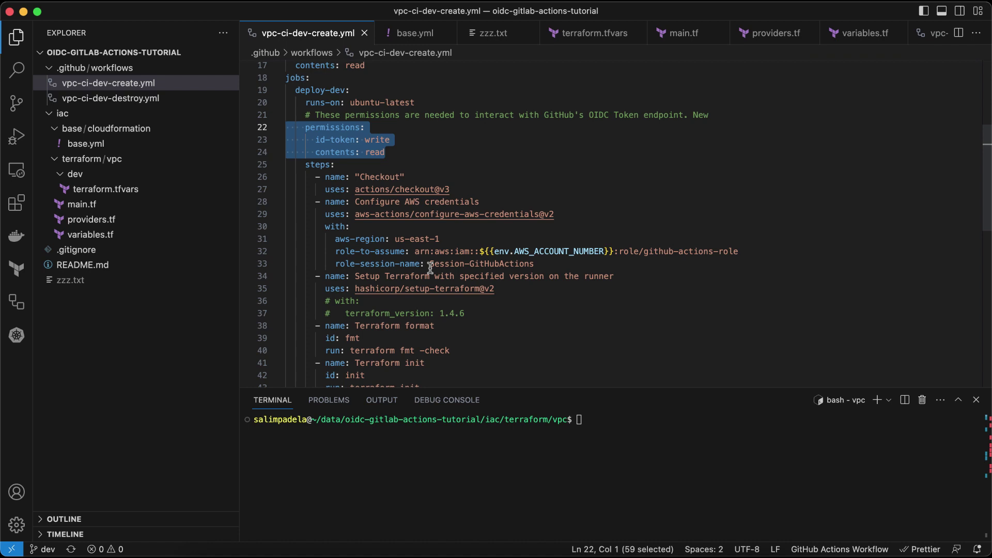
click(439, 180)
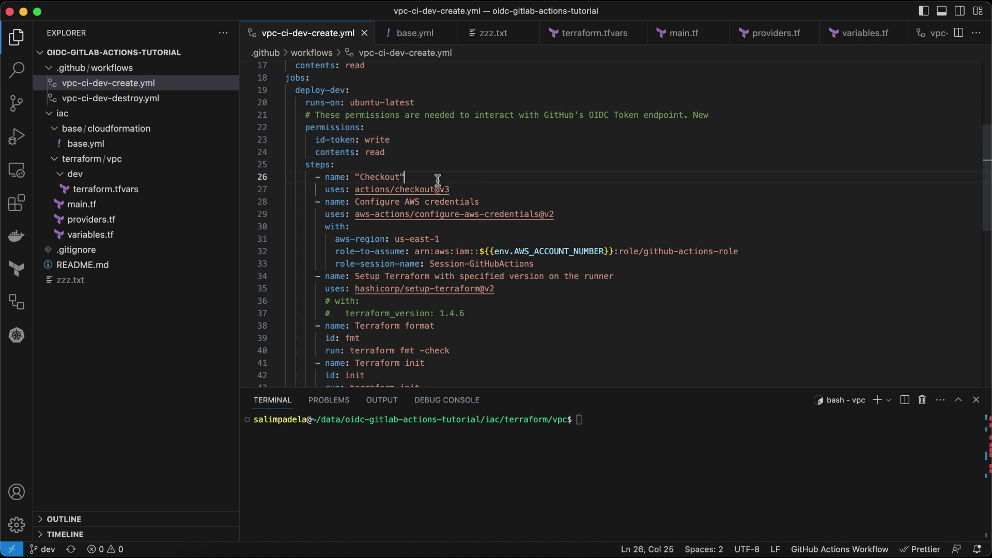
click(468, 188)
click(491, 202)
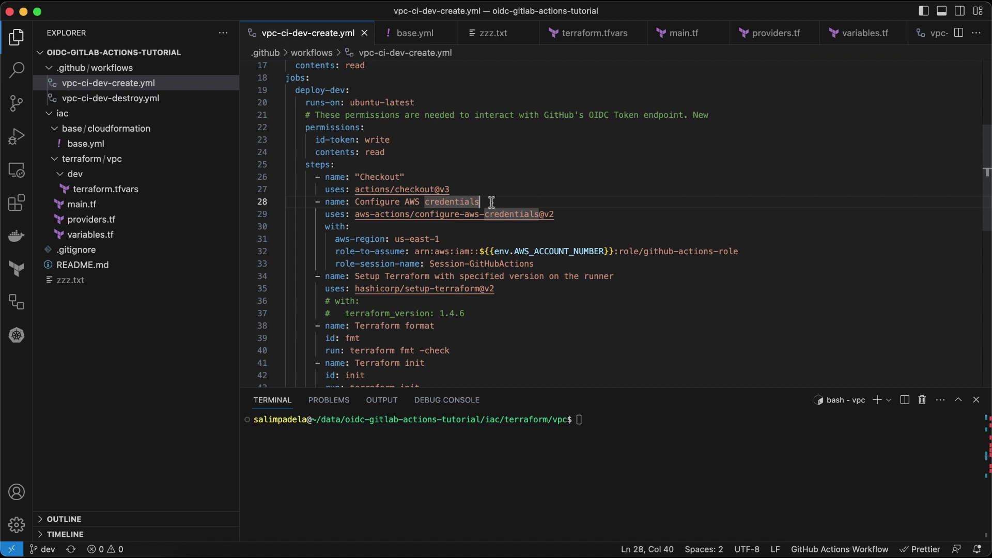
Examine the role-to-assume ARN, trace its AWS_ACCOUNT_NUMBER variable to the env block, and check the role session name
click(466, 248)
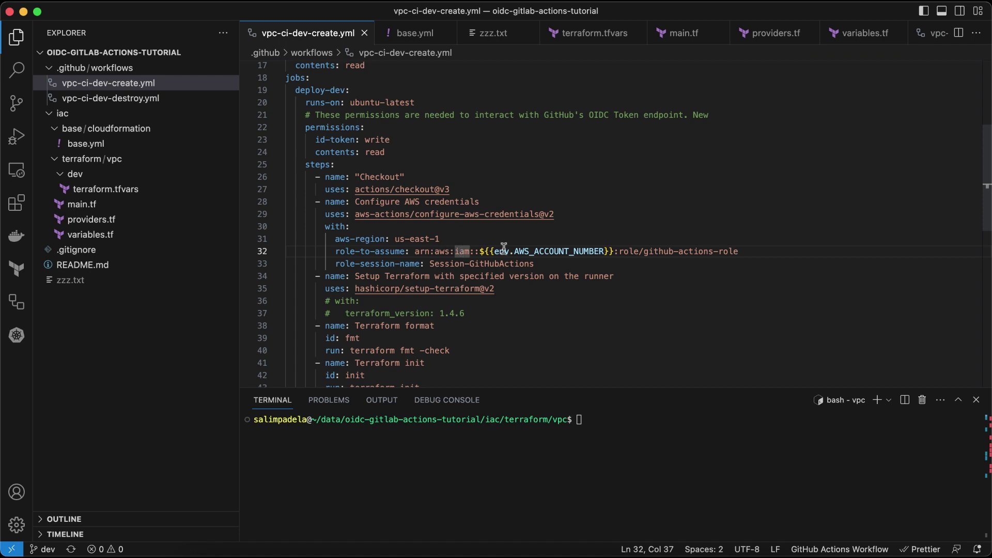
double_click(526, 250)
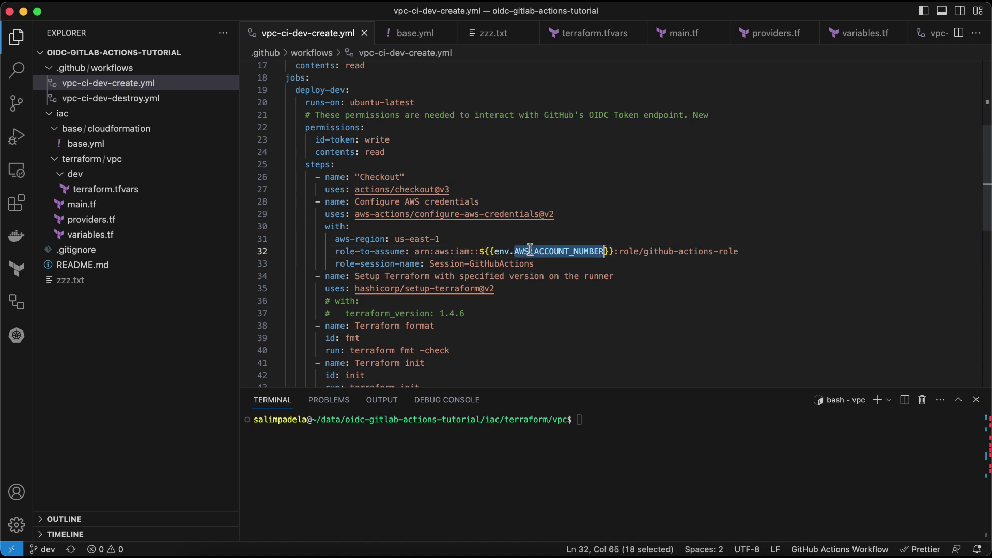
mouse_move(652, 250)
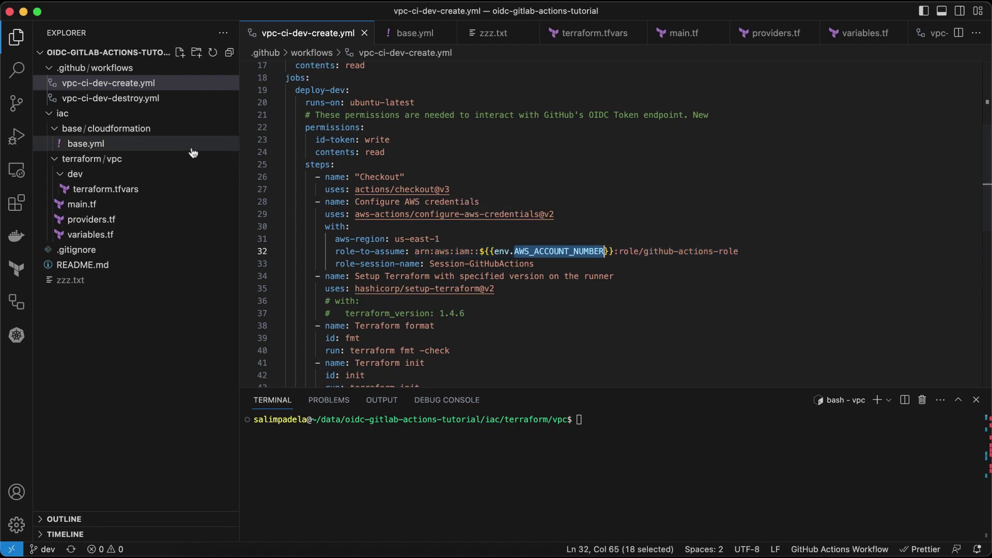
double_click(432, 251)
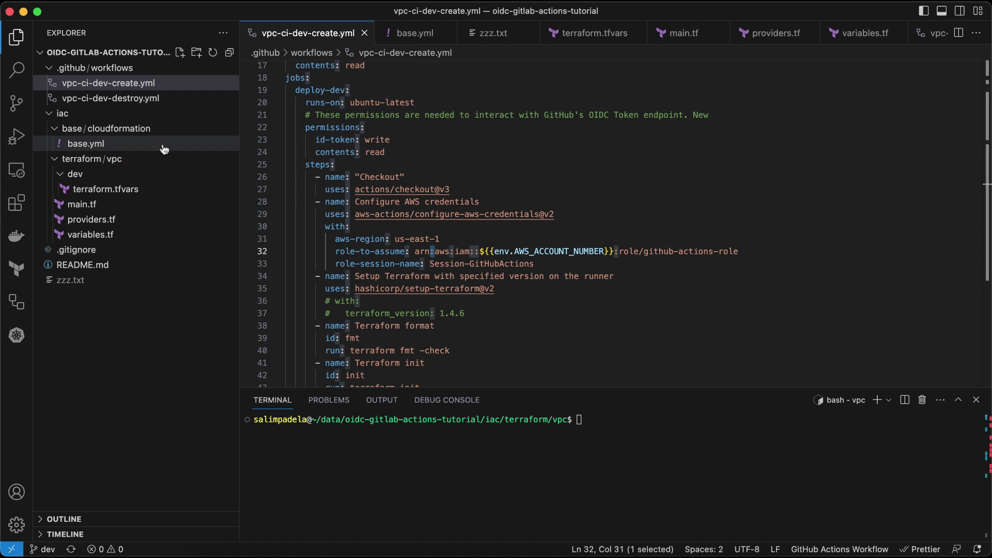
triple_click(465, 252)
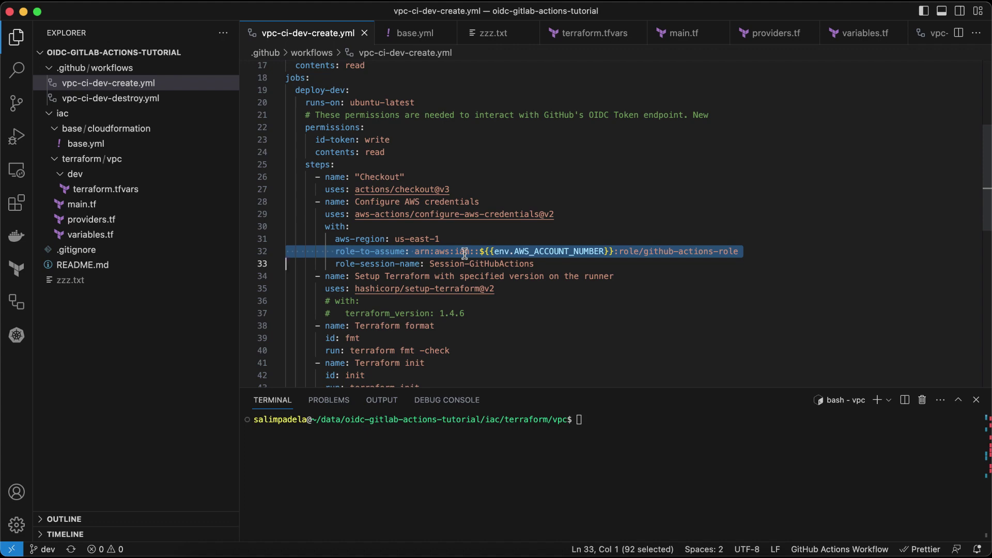
scroll(465, 252, up, 5)
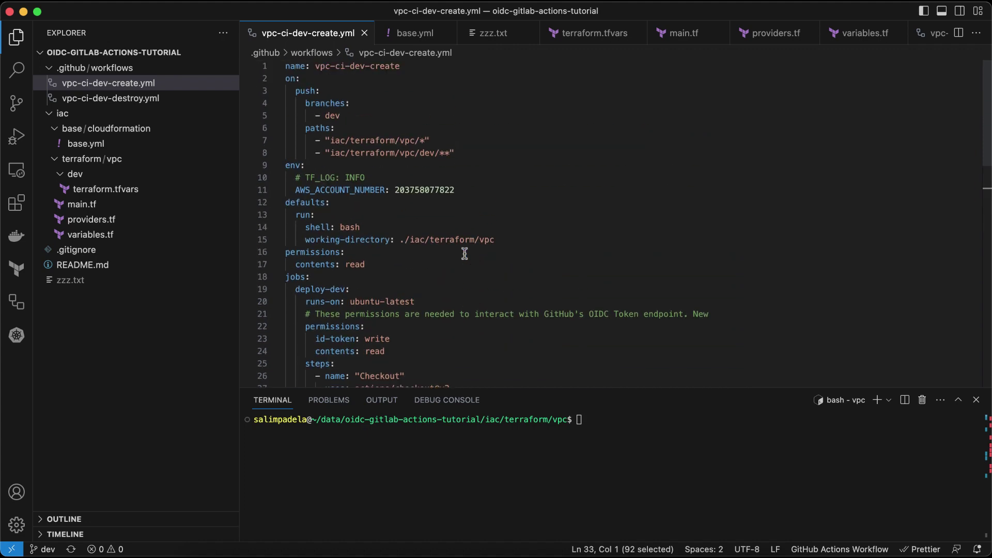
double_click(433, 189)
scroll(514, 234, down, 5)
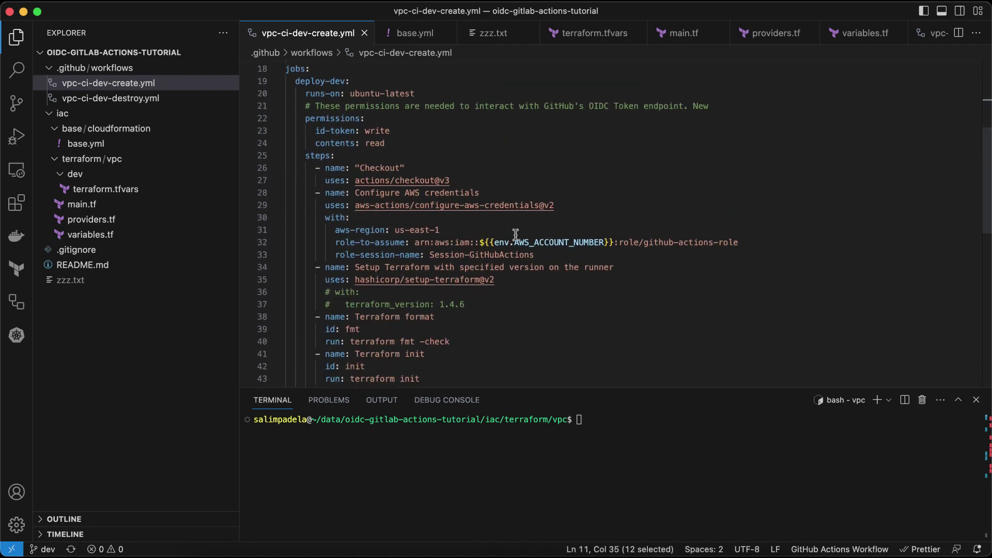
scroll(515, 234, down, 1)
double_click(496, 242)
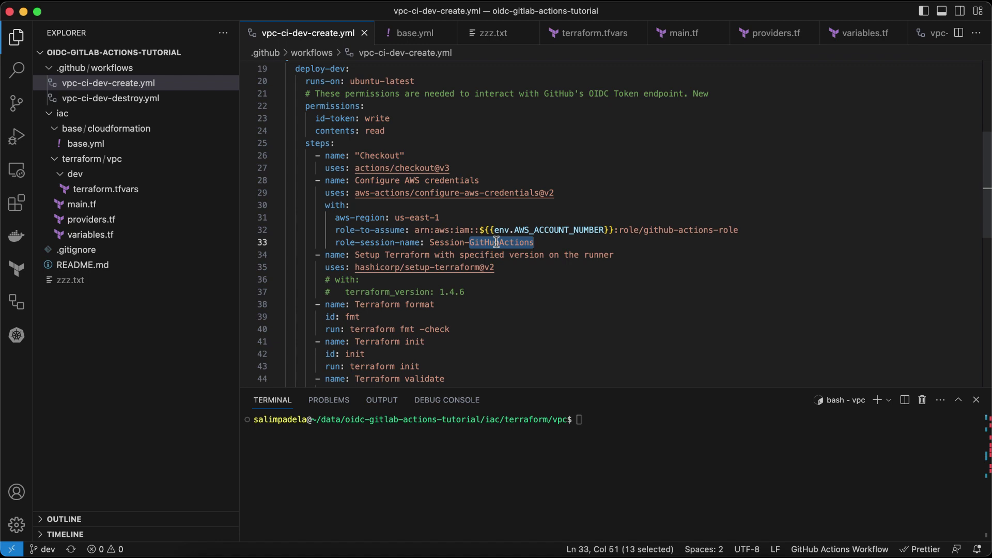
Examine the Setup Terraform step and its commented-out terraform_version setting
scroll(496, 242, down, 2)
click(496, 242)
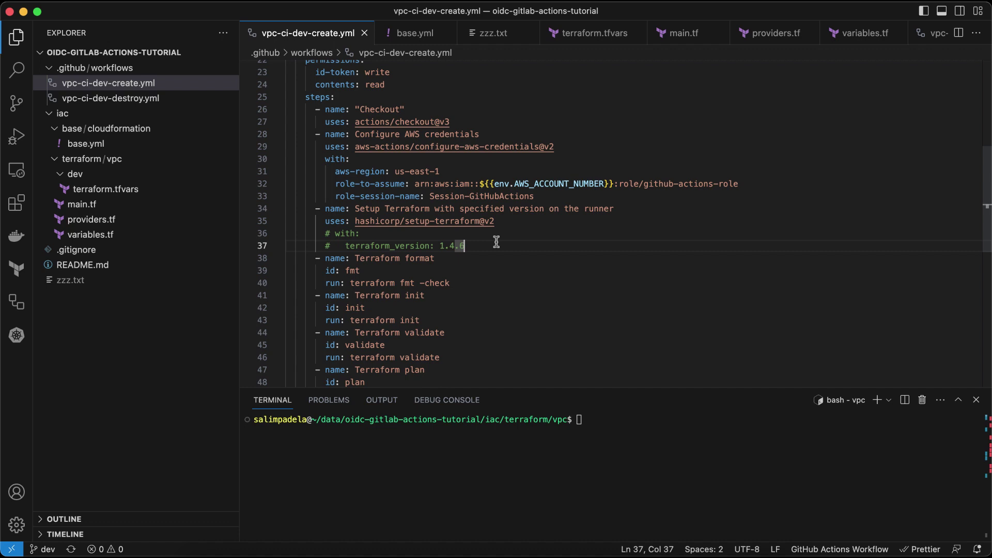
drag(469, 244, 283, 238)
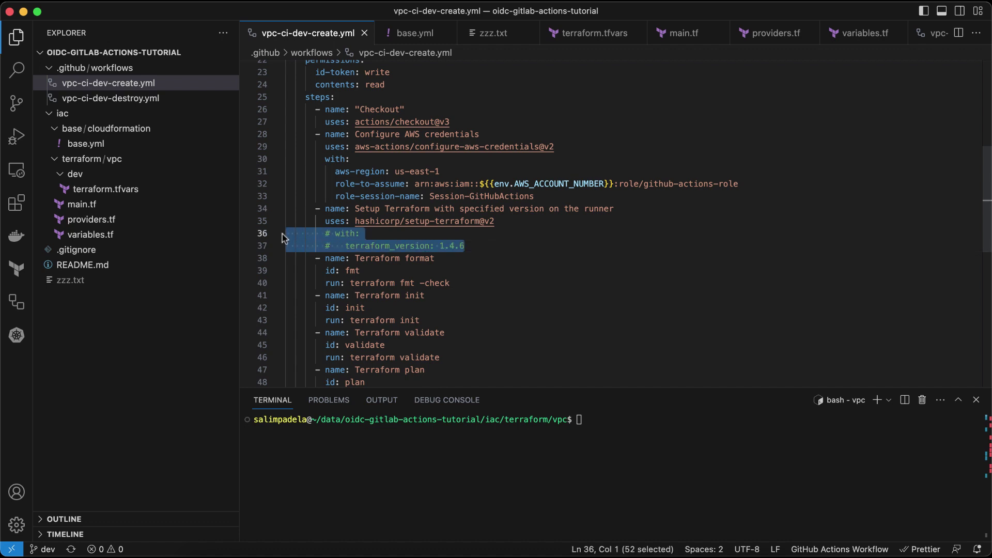
double_click(385, 245)
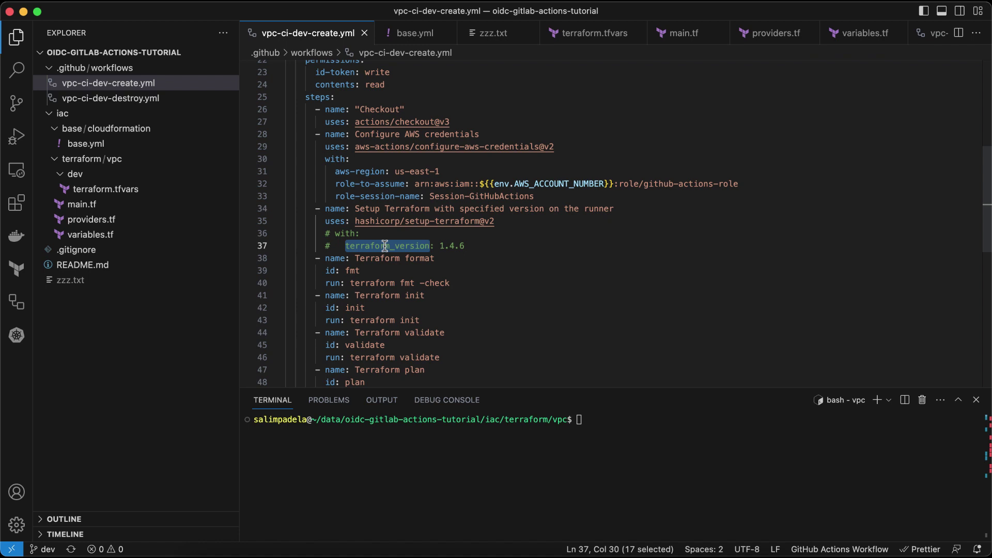
Examine the Terraform plan step's run command and the dev terraform.tfvars file passed as its var-file
scroll(385, 246, down, 3)
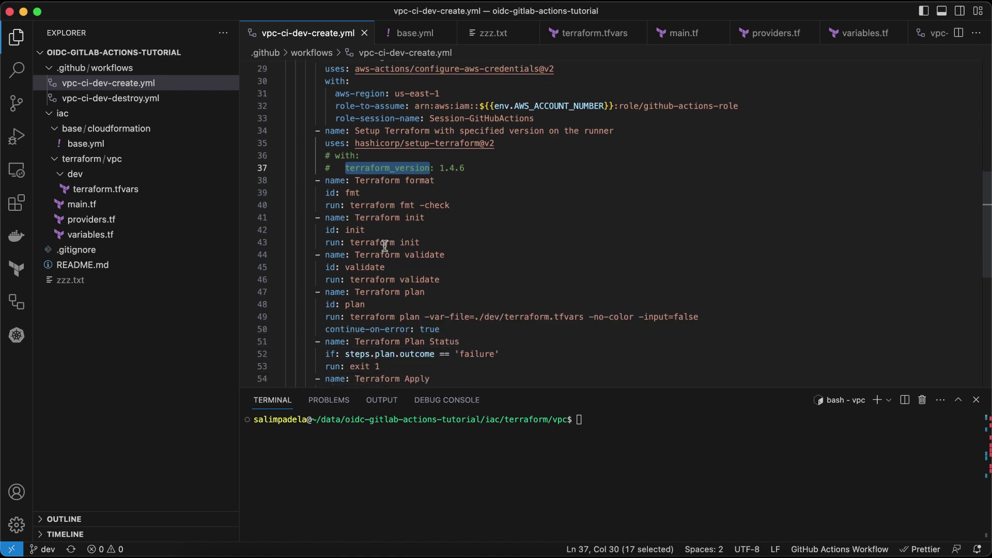
double_click(380, 316)
double_click(412, 317)
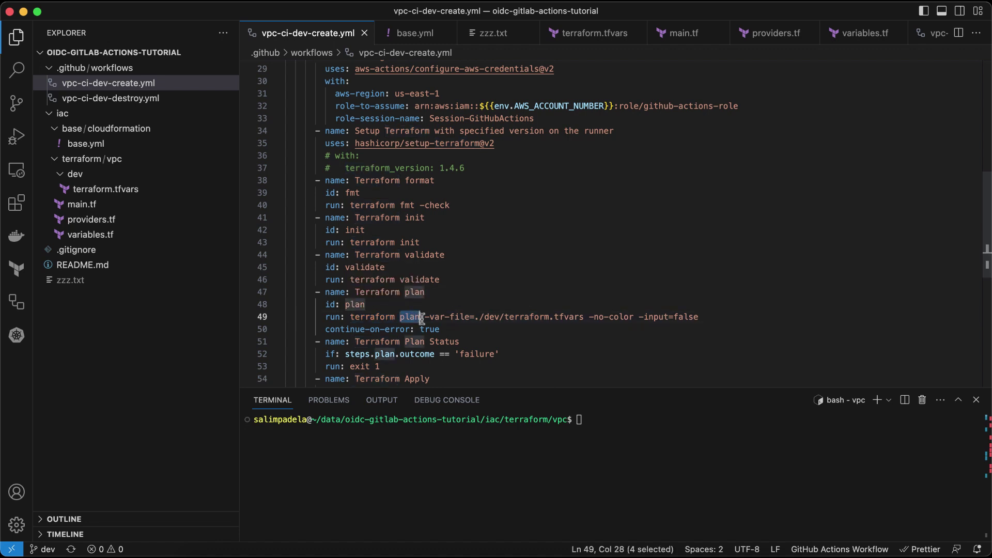
click(454, 317)
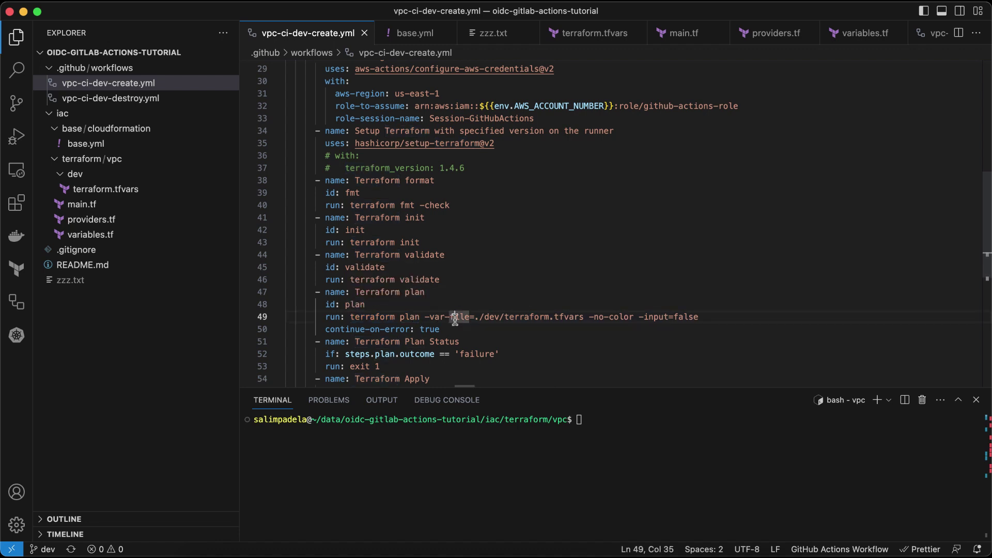
double_click(514, 316)
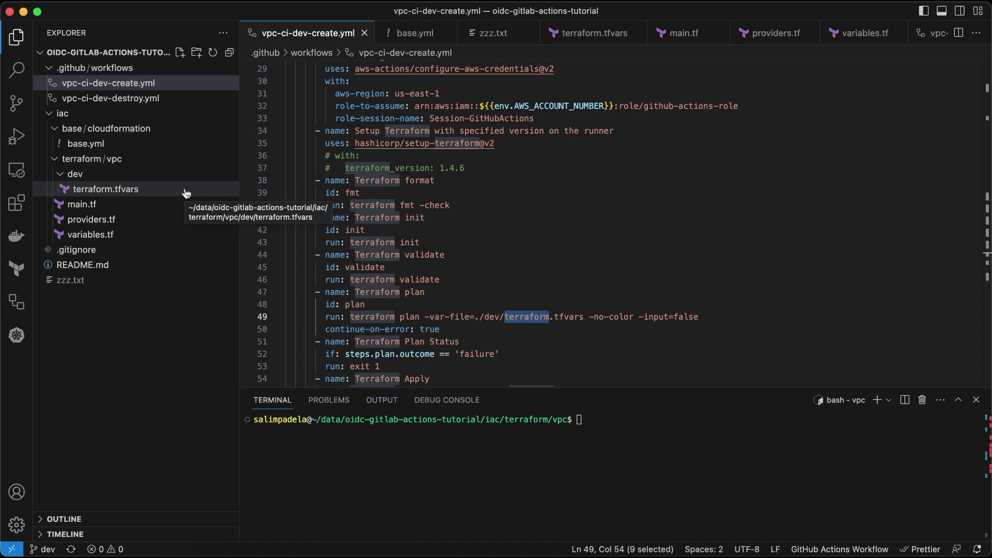
Review the Terraform Plan Status failure condition and the Terraform Apply command at the end of the workflow
scroll(547, 321, down, 3)
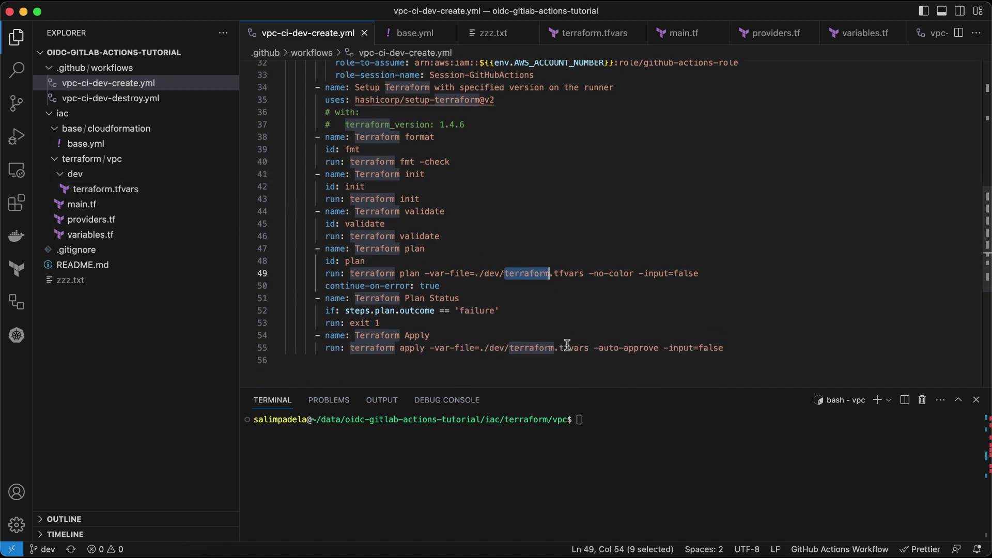
click(547, 310)
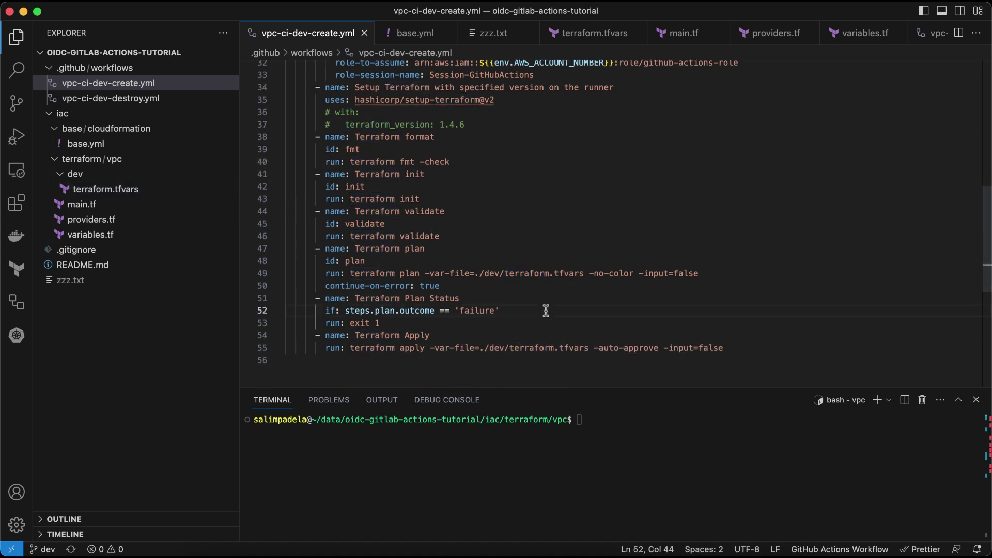
double_click(406, 347)
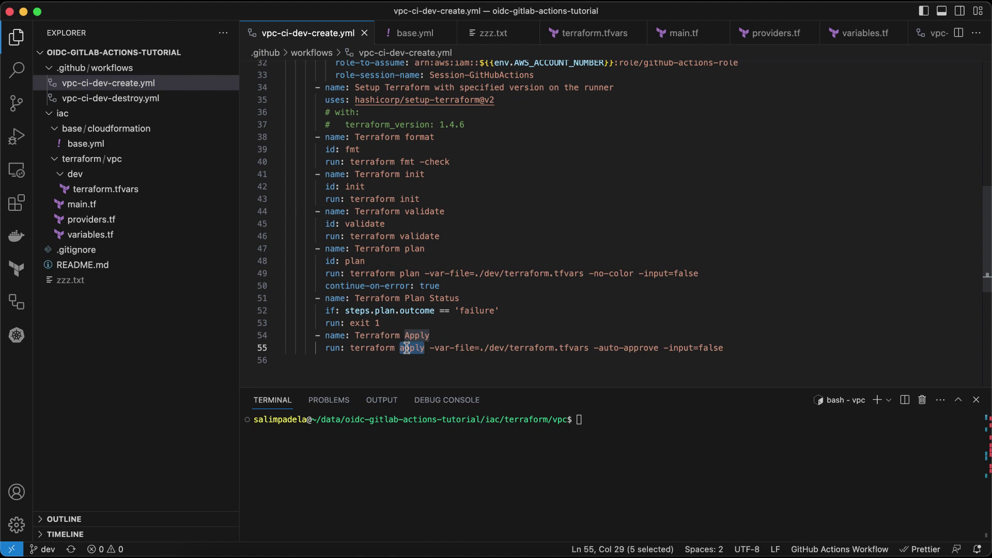
scroll(407, 348, up, 10)
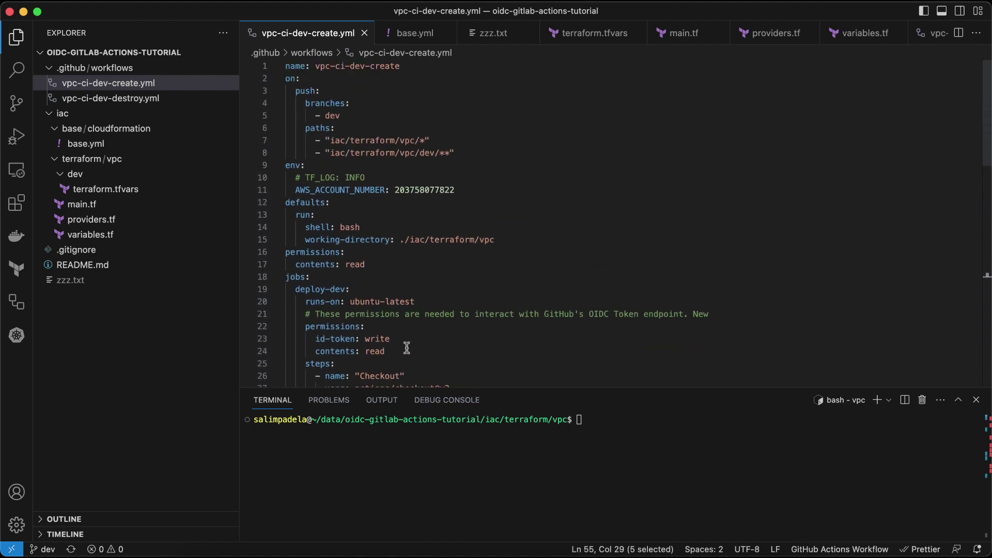
Open the vpc-ci-dev-destroy.yml workflow and examine its Terraform Destroy step and workflow_dispatch trigger
click(174, 100)
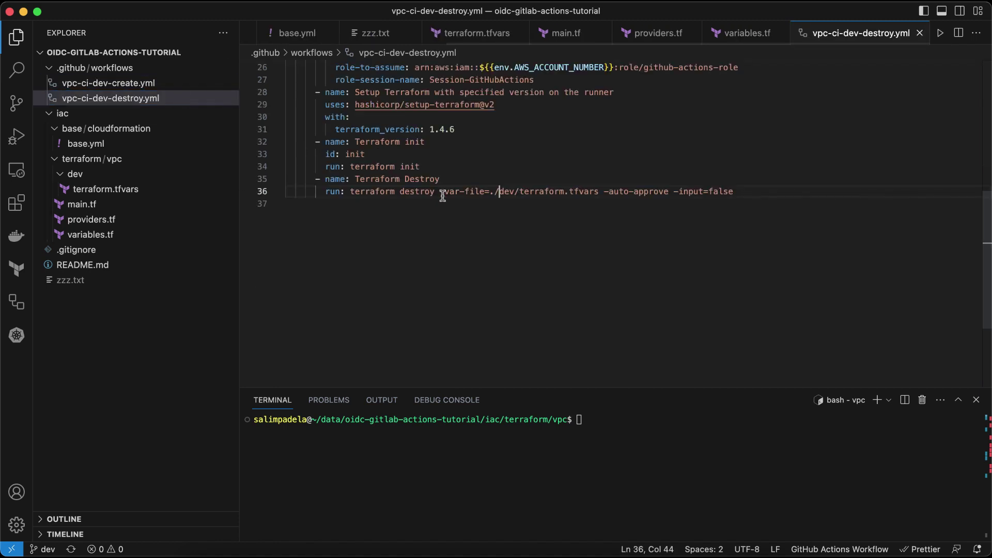
scroll(470, 223, up, 4)
double_click(452, 284)
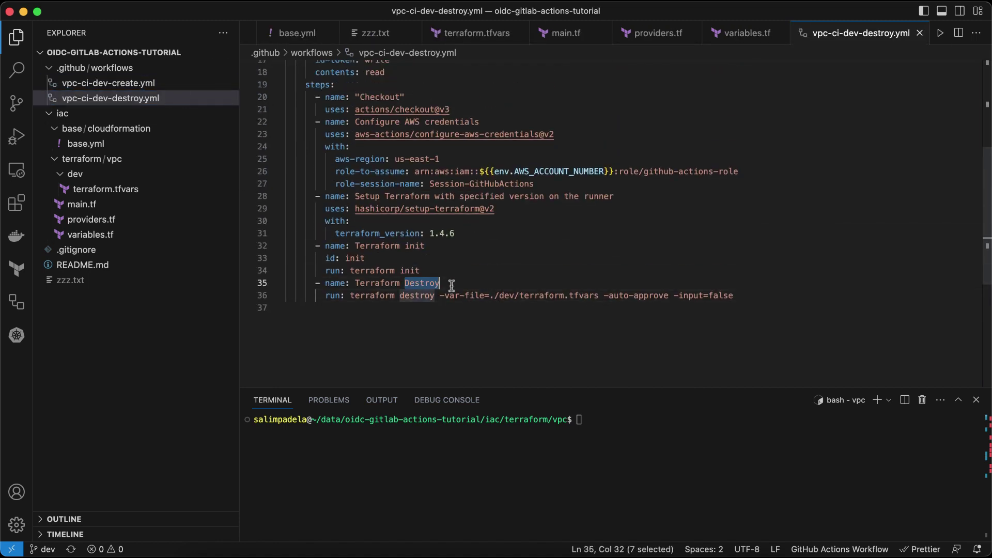
scroll(501, 281, up, 5)
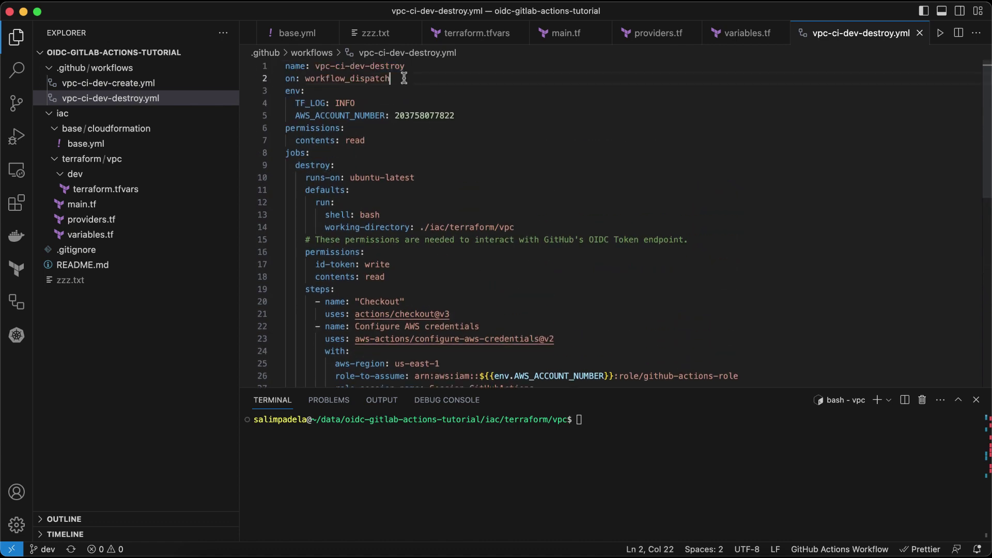
double_click(403, 78)
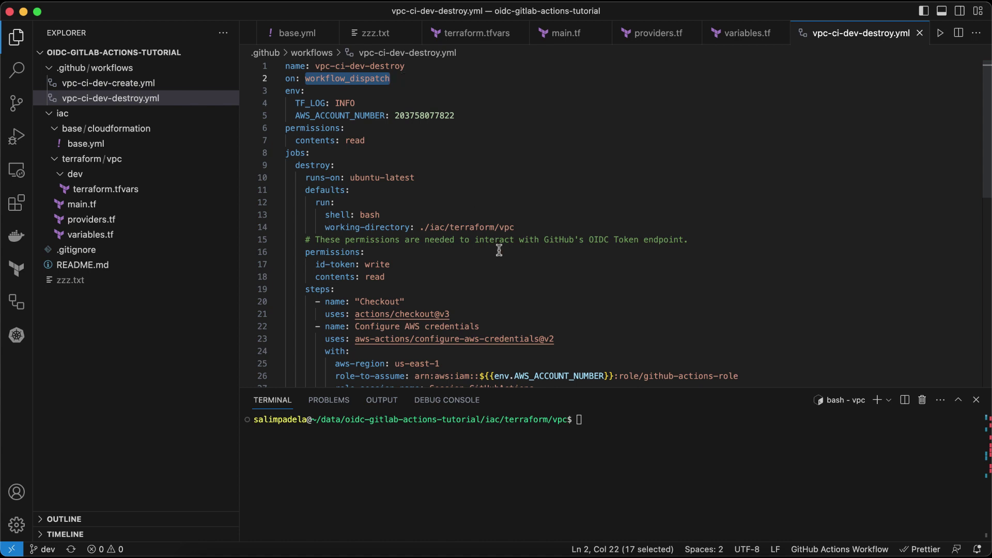
Review the destroy job's steps from Checkout through Terraform Destroy
scroll(499, 250, down, 5)
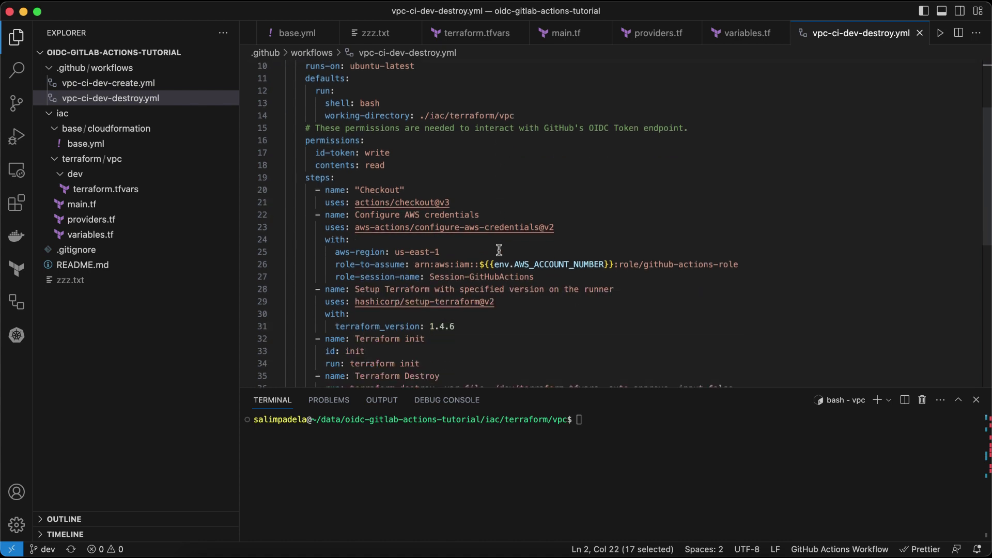
scroll(499, 250, down, 5)
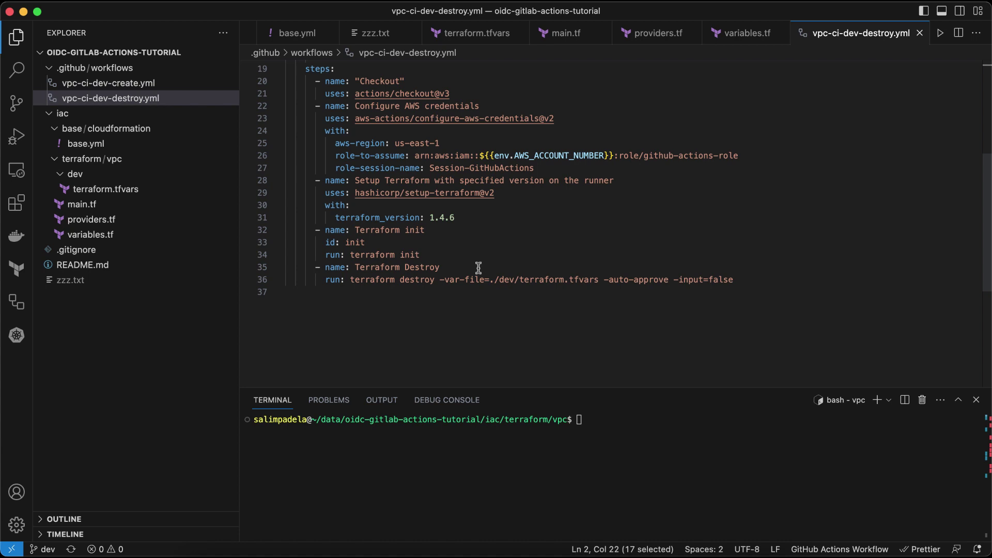
double_click(478, 268)
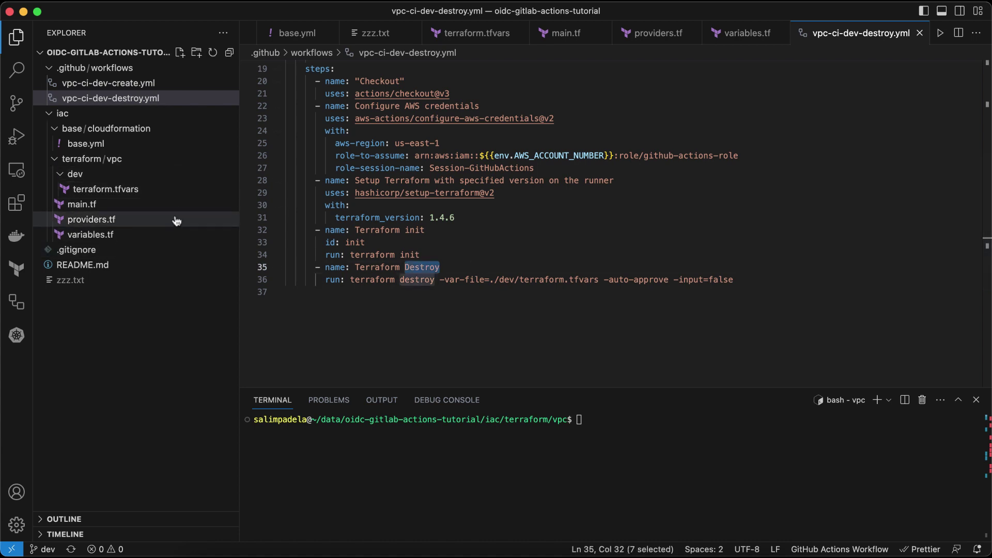
Open the vpc-ci-dev-create.yml workflow, then check the repository's Git status in iTerm
click(169, 83)
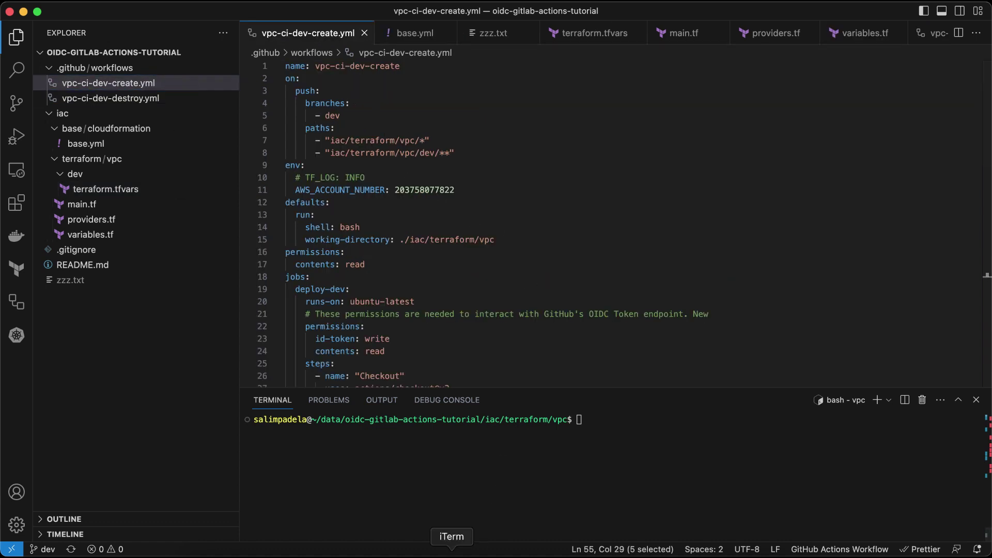
click(452, 553)
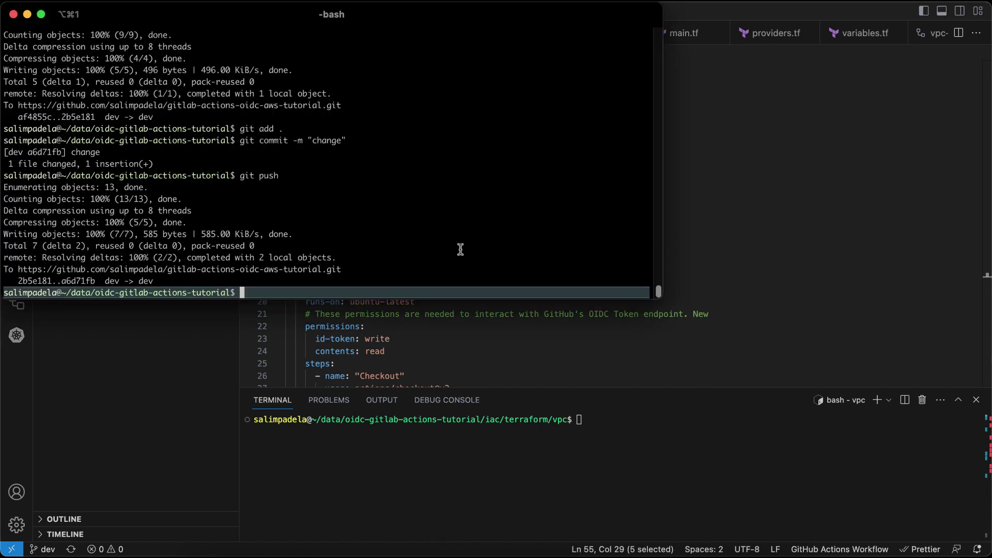
text(git status)
key(Return)
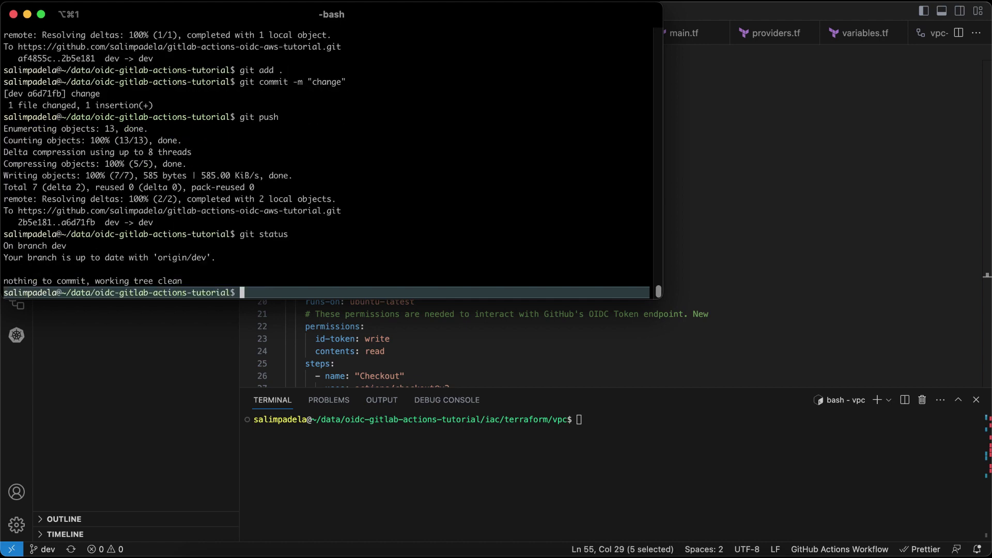
Remove the trailing blank line at the end of the dev terraform.tfvars file in VS Code and save it
click(427, 341)
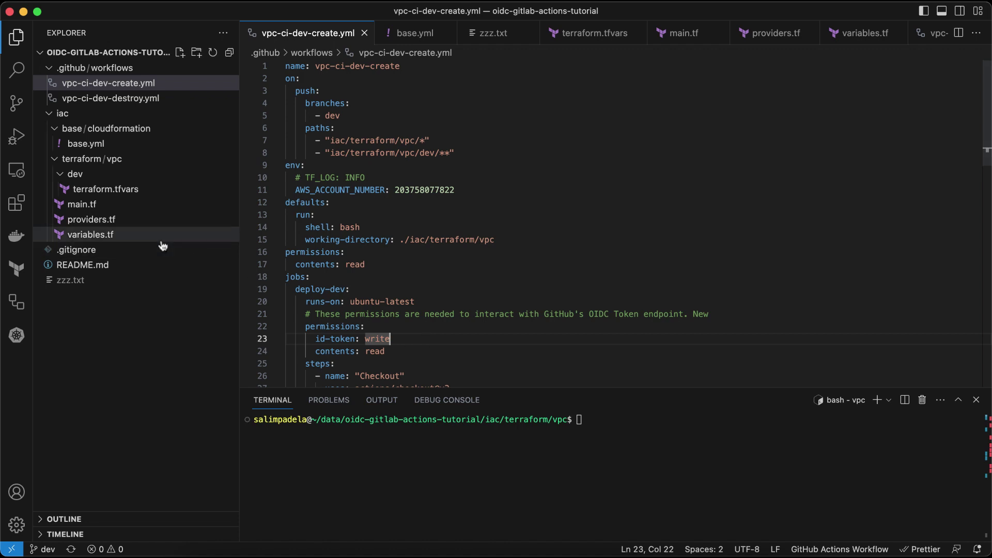
click(166, 197)
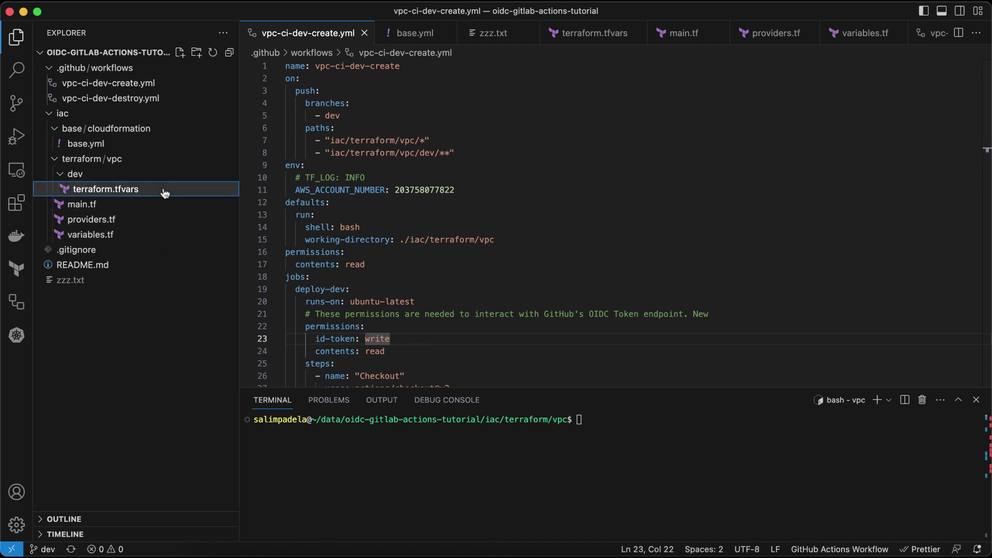
scroll(321, 281, down, 5)
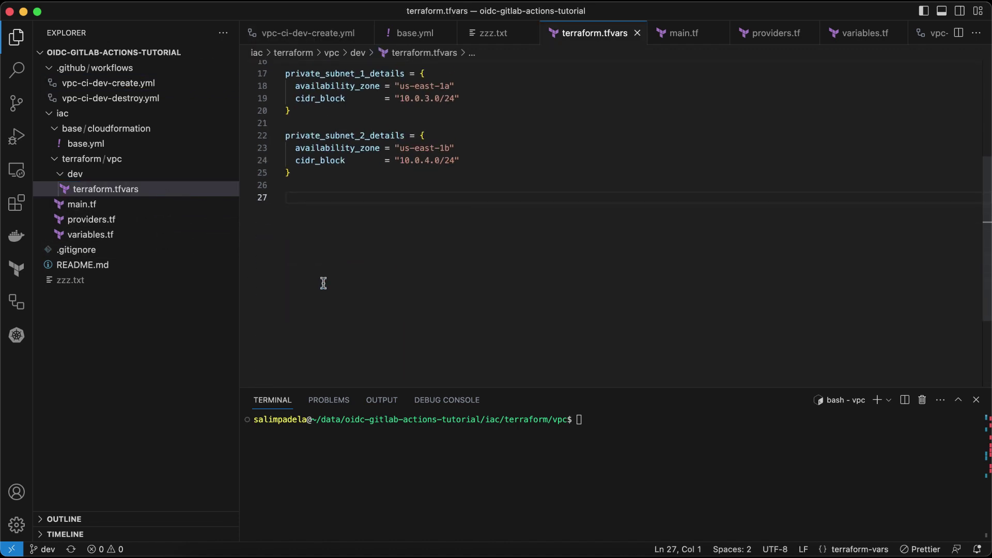
key(BackSpace)
key(super+s)
Check the repository's Git status in iTerm and stage all changes with git add
key(super+Tab)
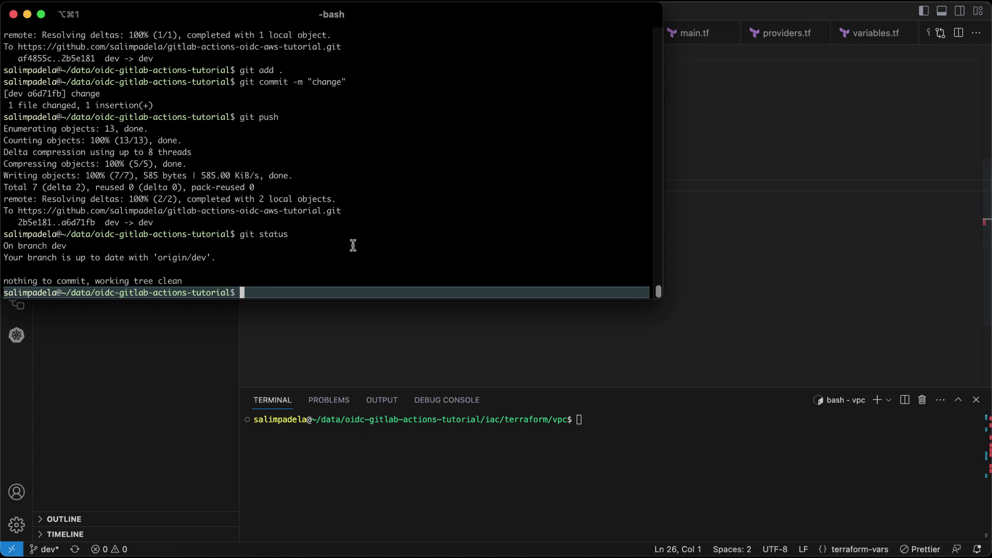
text(git status)
key(Return)
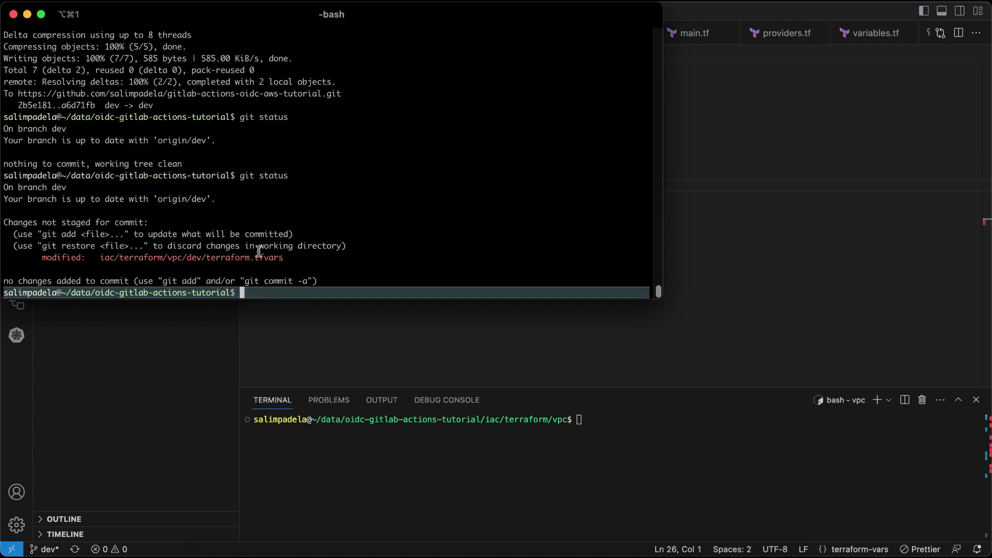
text(git add .)
key(Return)
Commit the staged change with the message "initiate ci" and push it to the remote repository
text(git com)
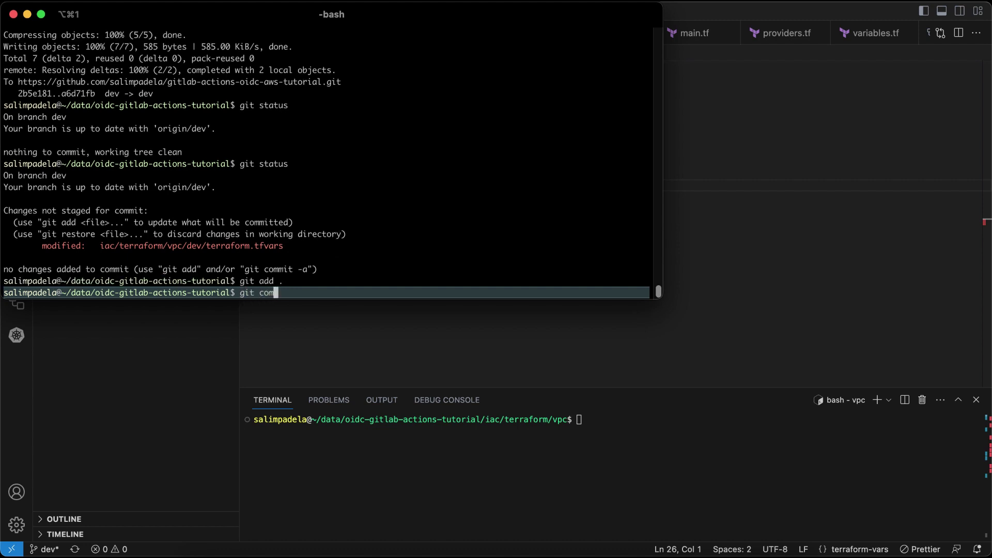
text(mit -m "initiate ci")
key(Return)
text(git push)
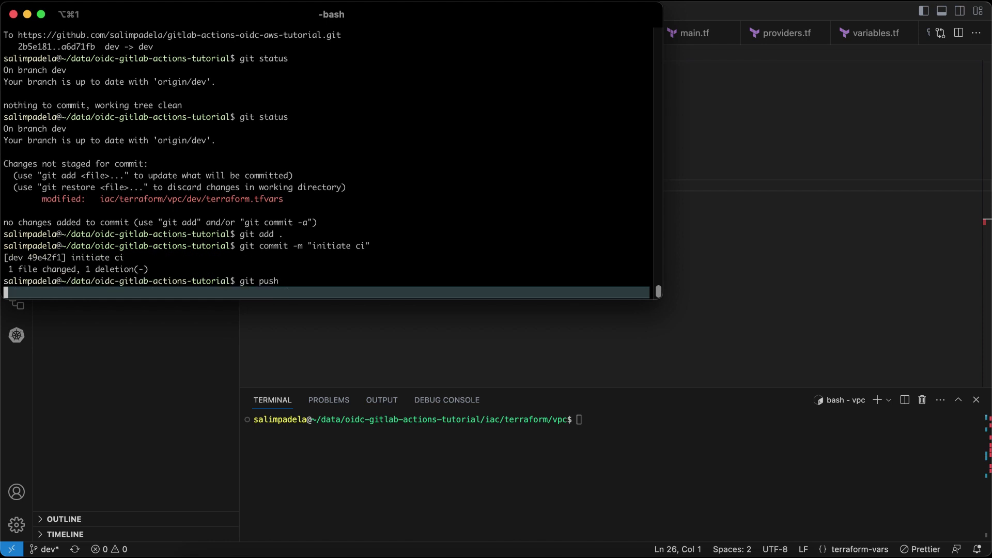
key(Return)
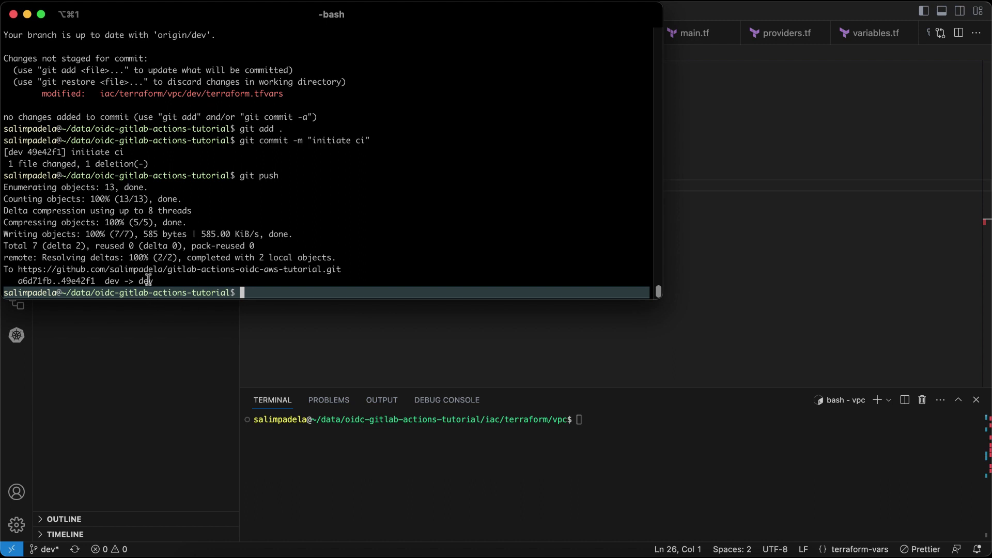
Examine the push trigger's iac/terraform/vpc/dev/** path filter in vpc-ci-dev-create.yml in VS Code
click(318, 350)
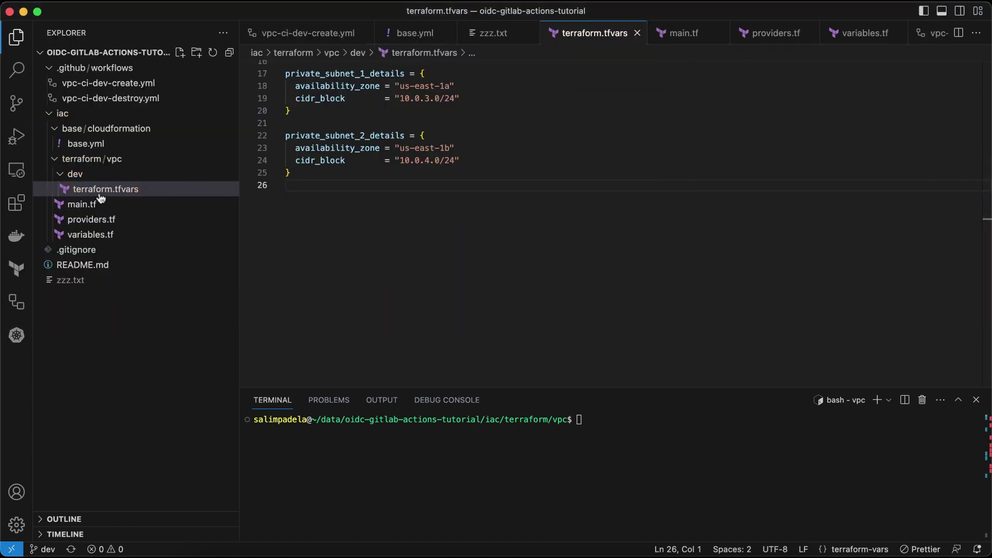
click(149, 83)
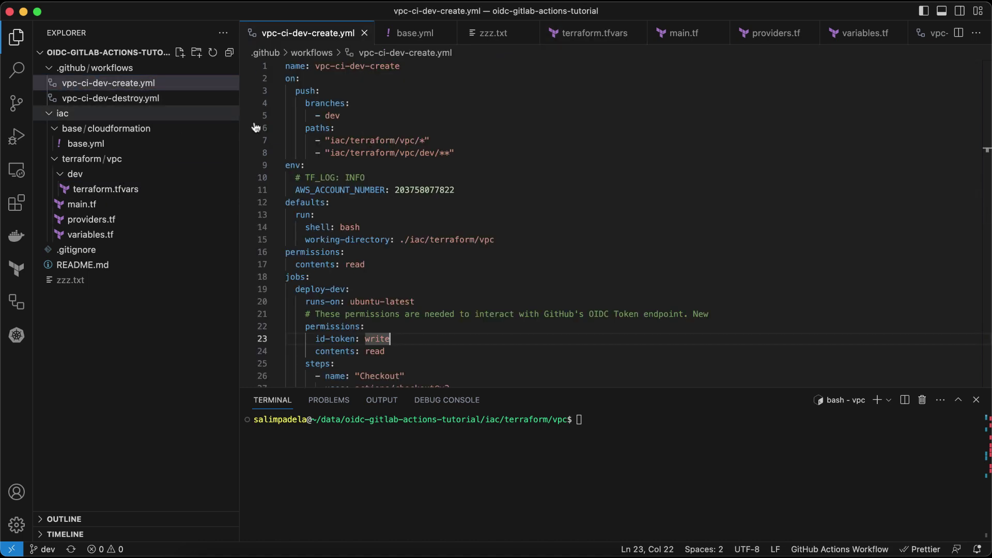
click(425, 153)
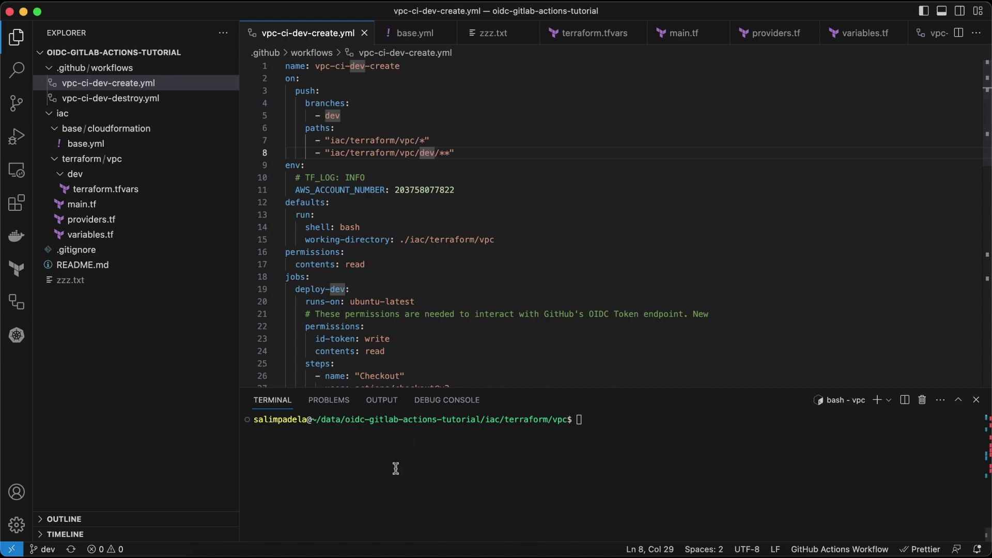
Switch to Chrome and open the deploy-dev job of the in-progress "initiate ci" run in the GitHub repository's Actions
click(380, 549)
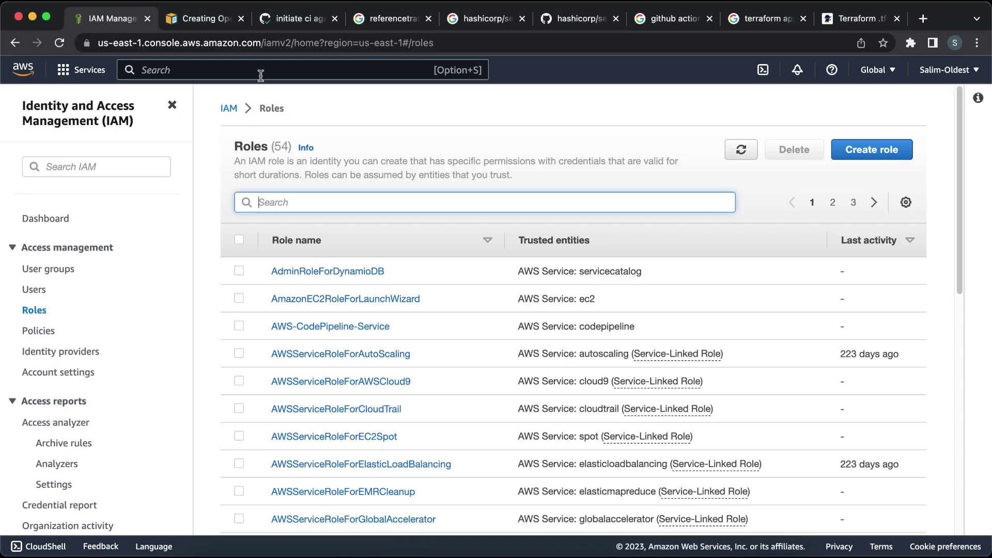
click(301, 19)
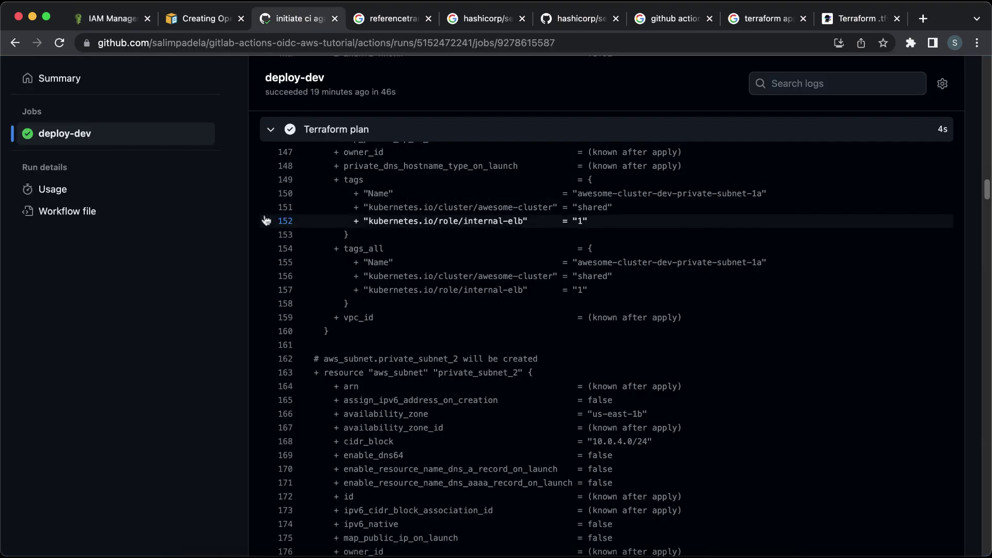
scroll(266, 219, up, 20)
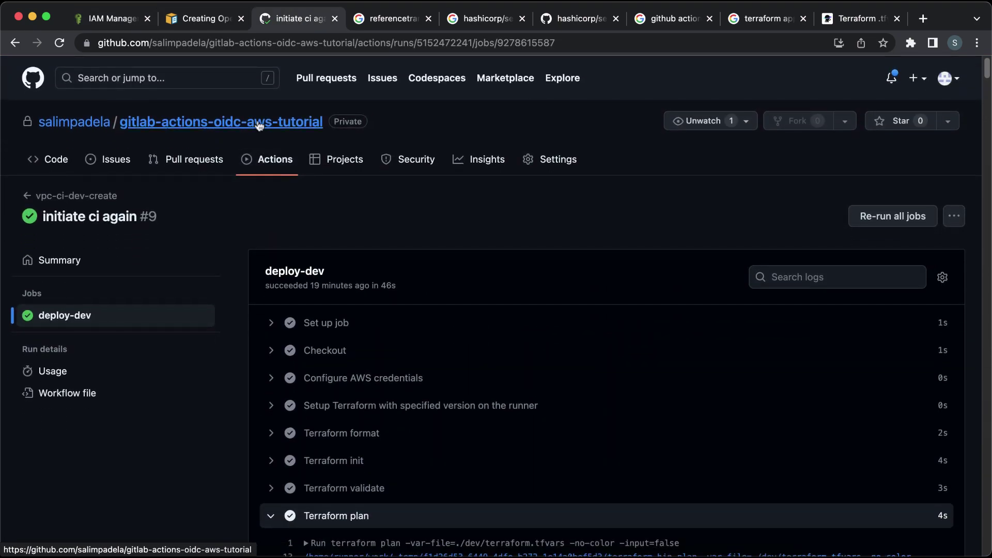
click(269, 161)
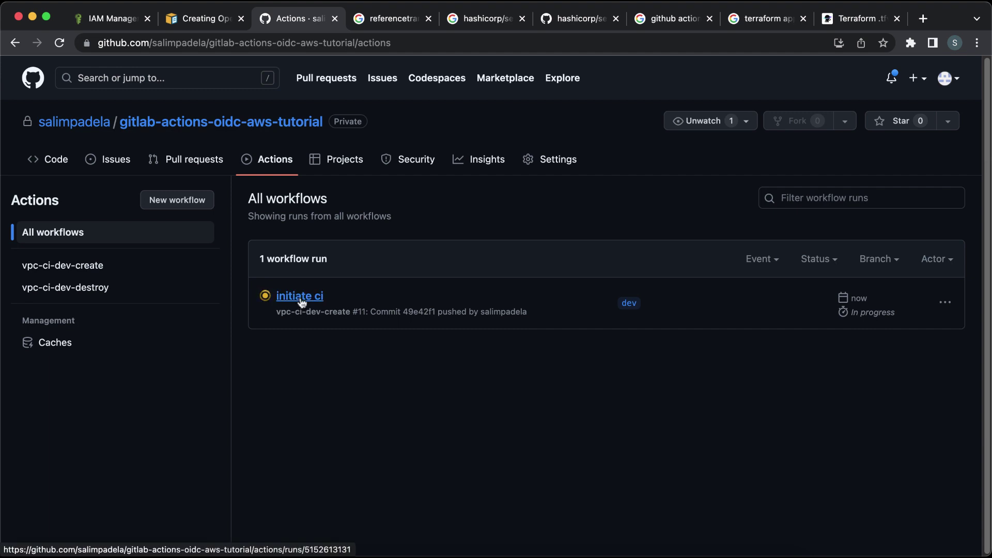
click(301, 299)
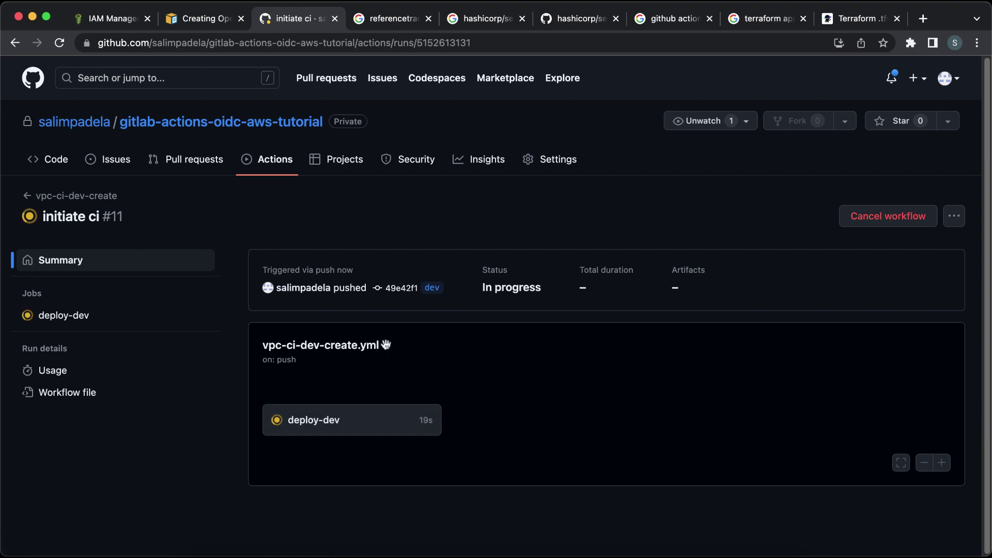
click(354, 419)
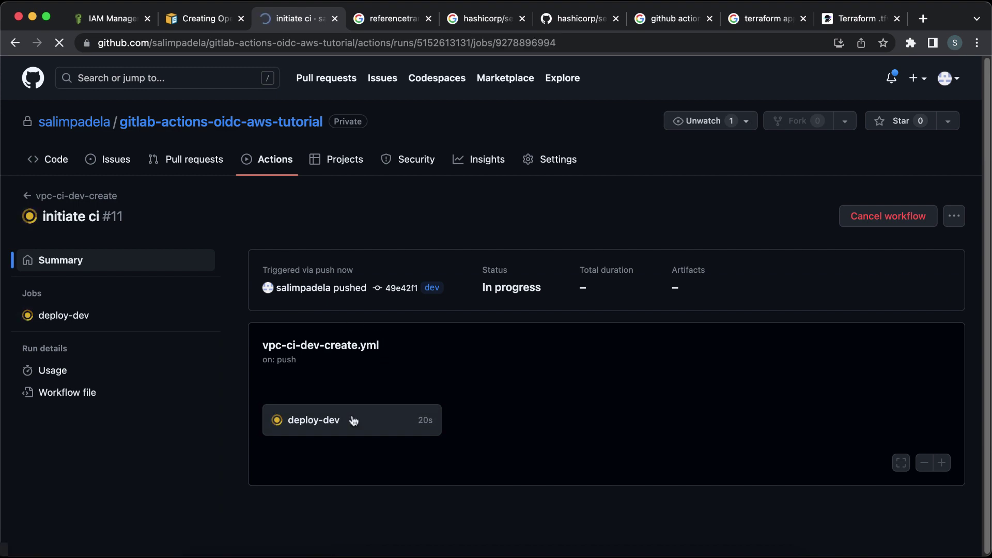
Examine the deploy-dev job's Terraform plan and Configure AWS credentials step logs
scroll(450, 349, down, 5)
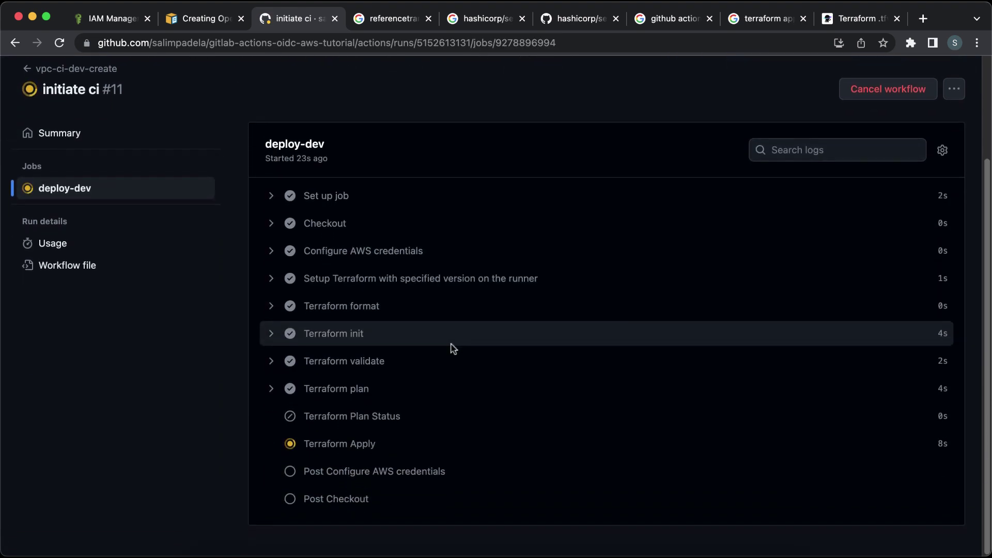
click(428, 385)
scroll(429, 385, down, 5)
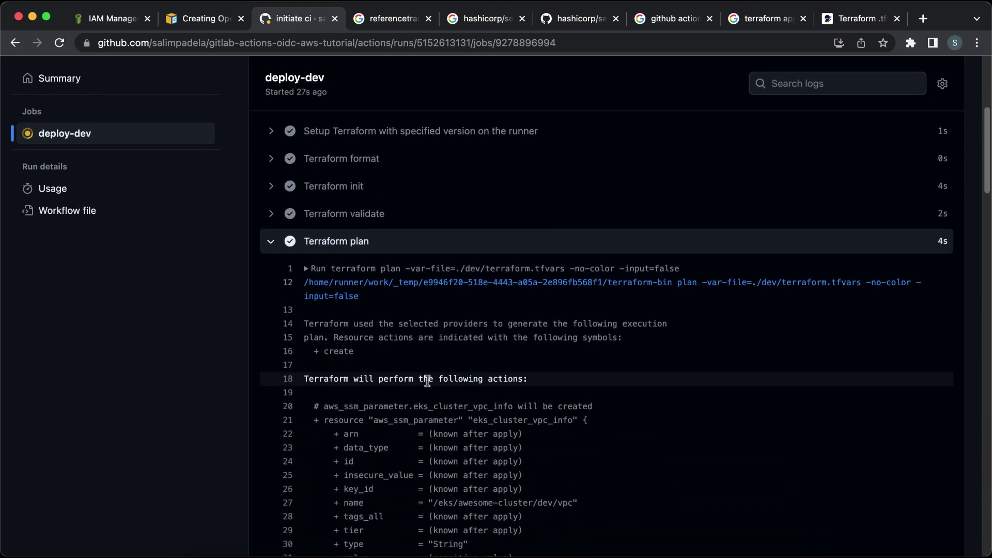
scroll(428, 385, up, 3)
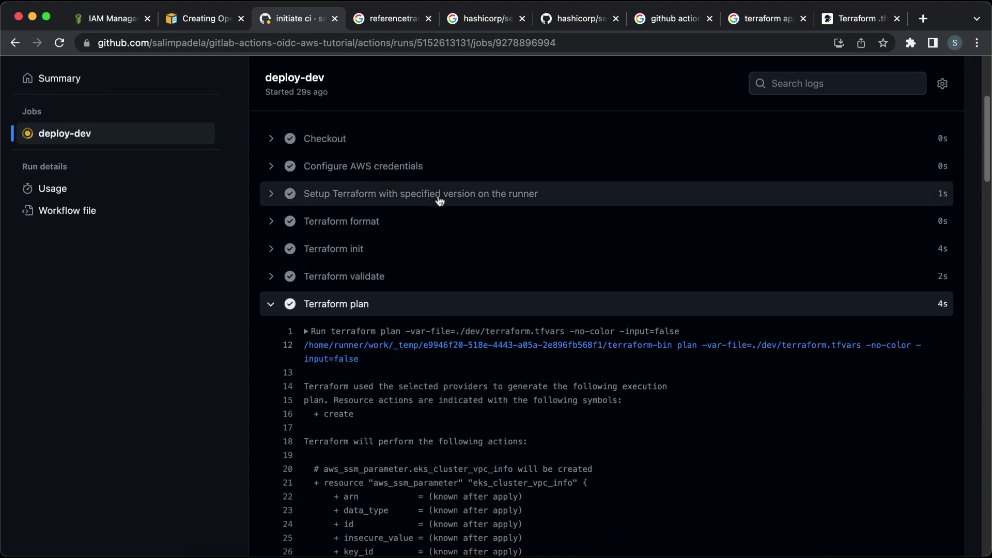
click(437, 166)
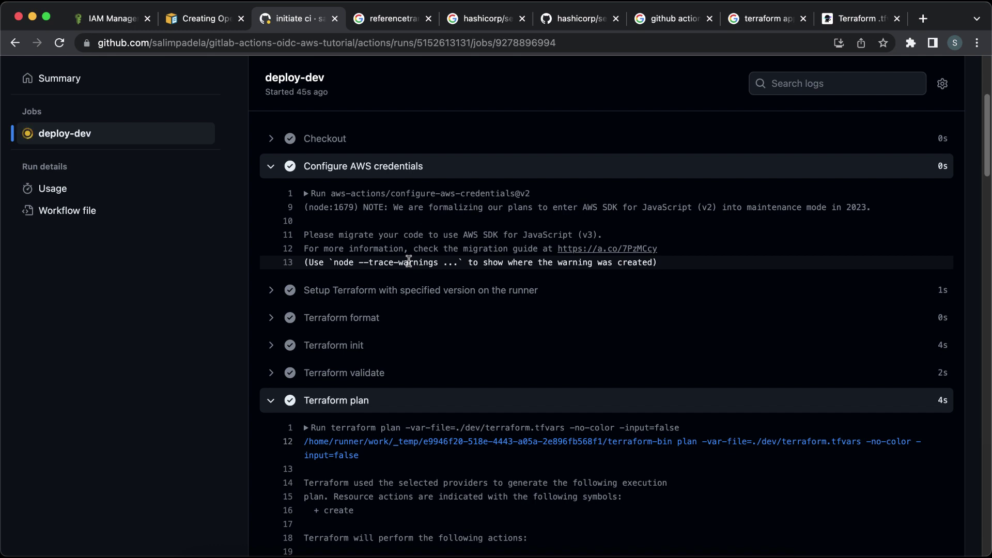
scroll(466, 320, down, 2)
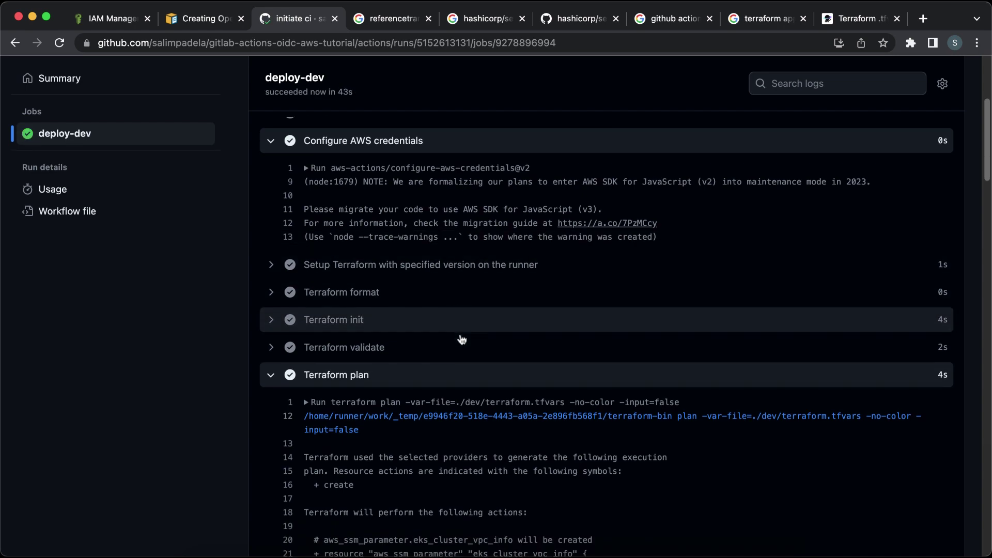
Review the Terraform plan output through to its summary and inspect the Terraform Apply step's log
scroll(462, 339, down, 15)
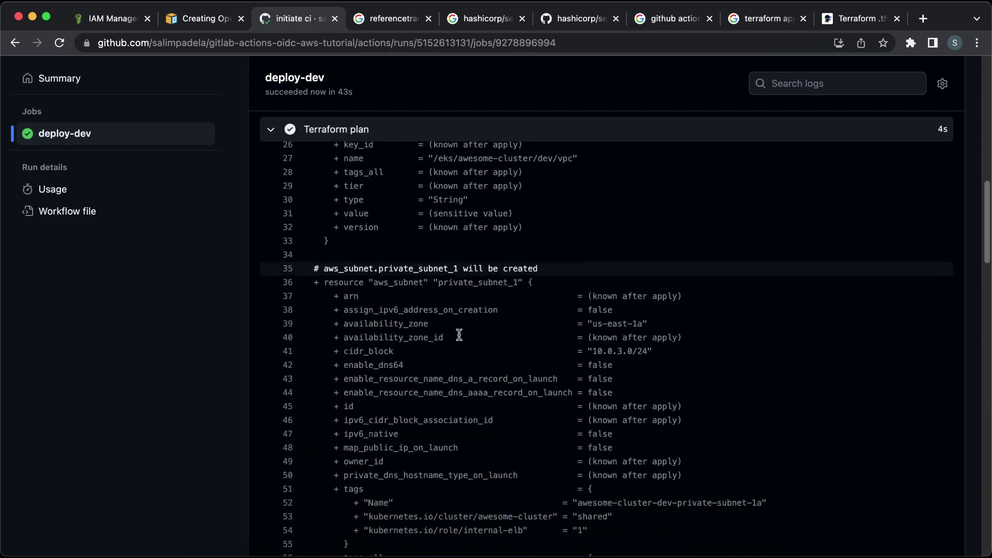
scroll(459, 335, down, 20)
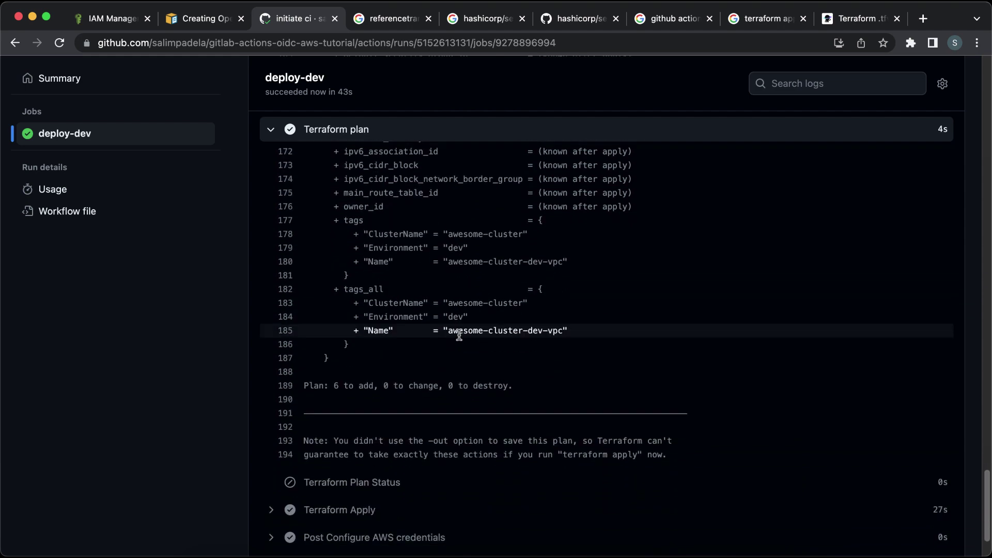
click(427, 433)
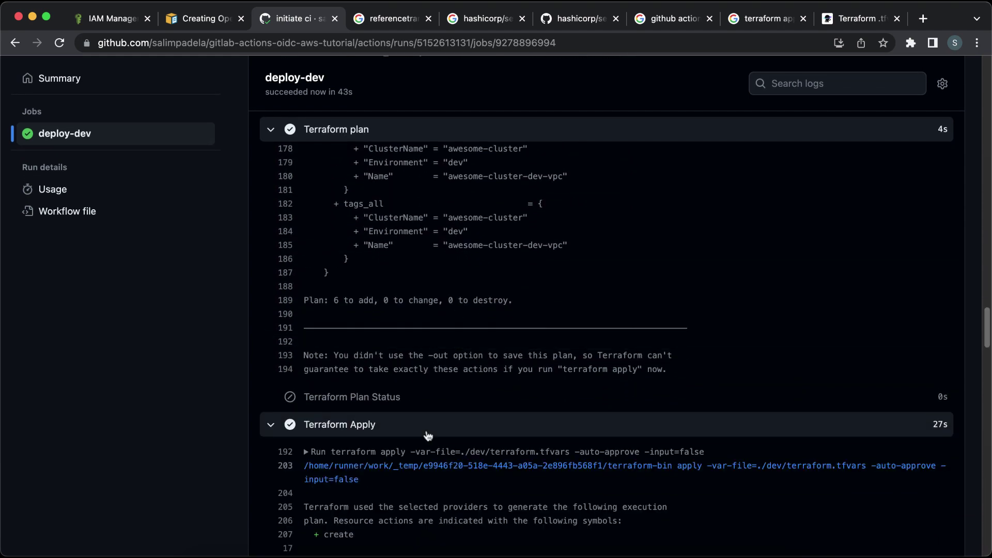
scroll(427, 436, down, 4)
scroll(428, 435, down, 2)
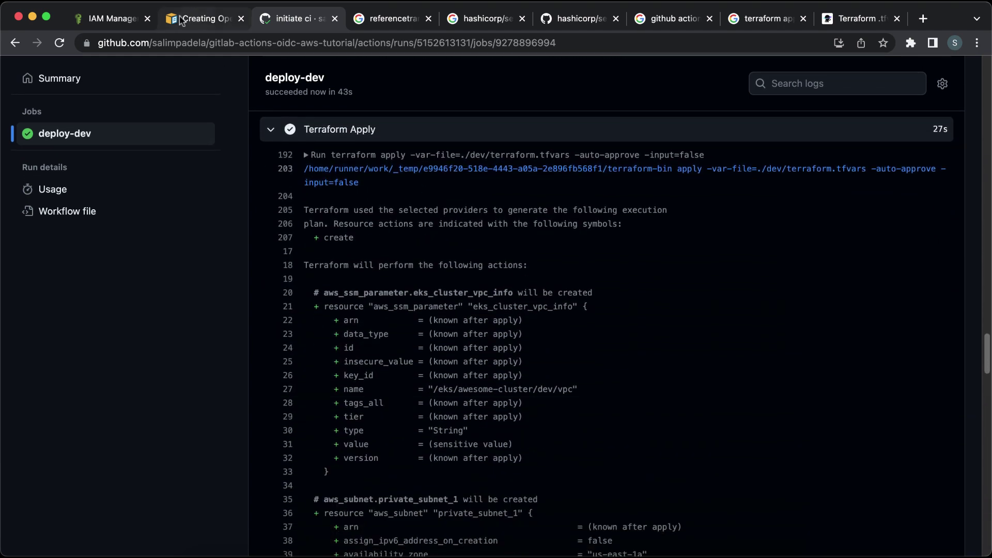
Find the VPC service in the AWS console and inspect the details of awesome-cluster-dev-vpc in the VPC list
click(120, 19)
click(259, 69)
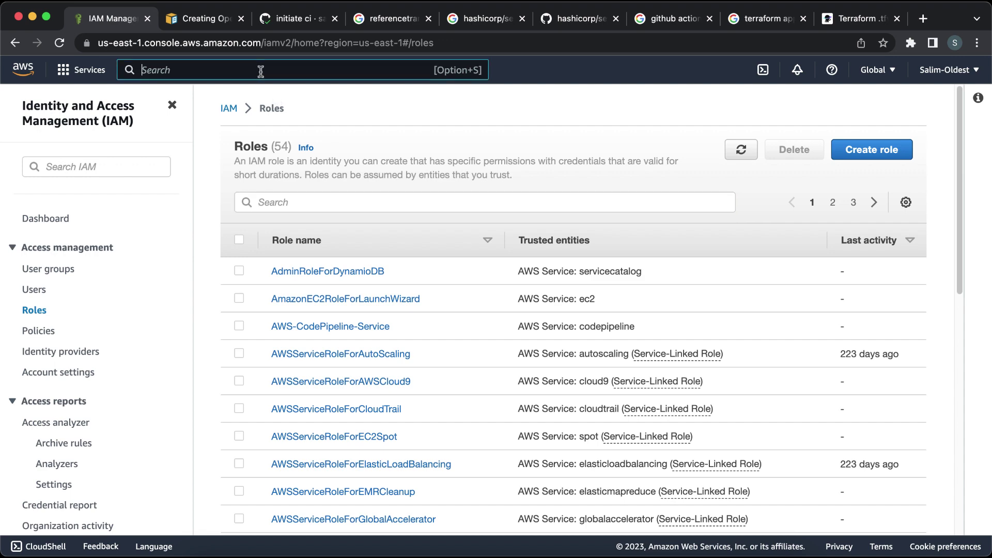
text(vpc)
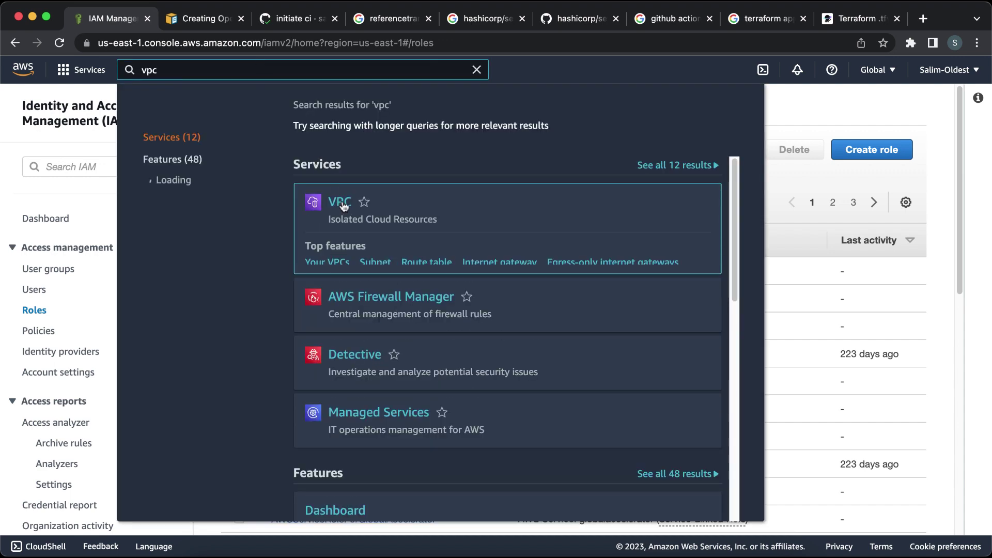
click(341, 203)
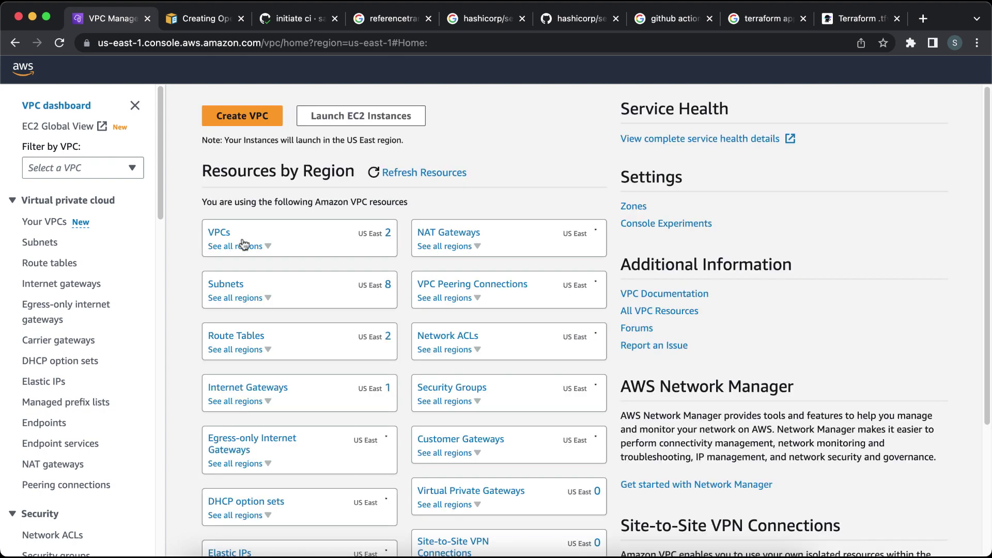
click(222, 233)
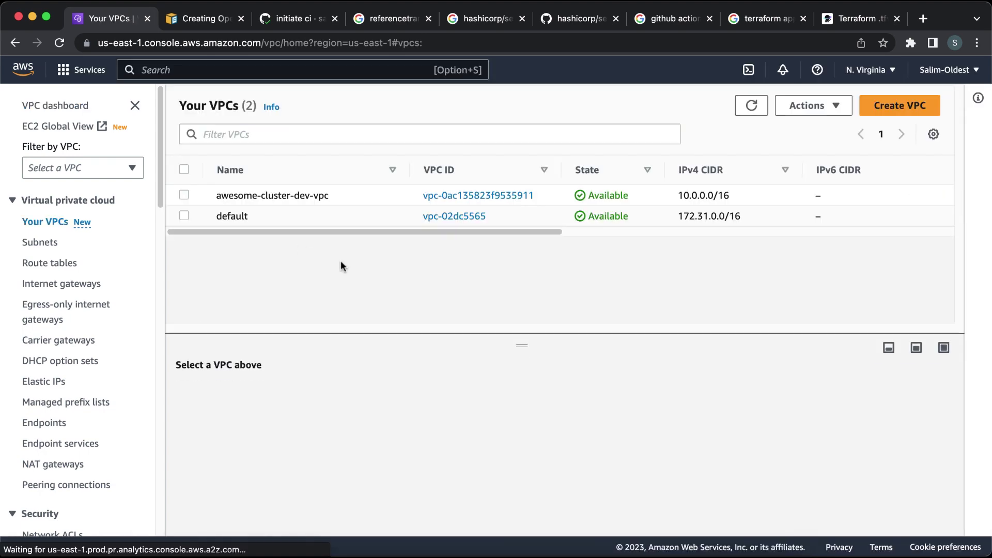
click(390, 196)
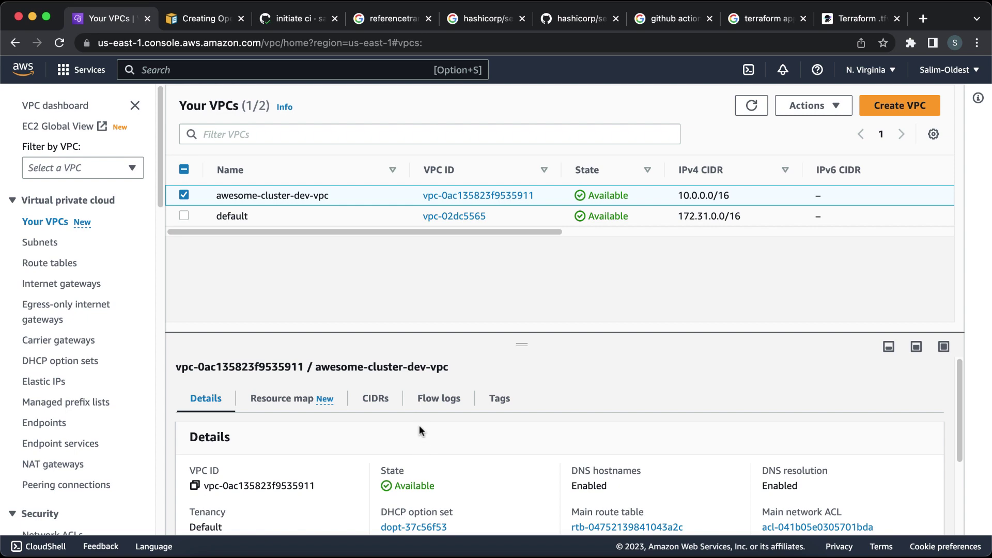
Run the vpc-ci-dev-destroy workflow from the main branch in the repository's GitHub Actions and open the run's destroy job
click(306, 21)
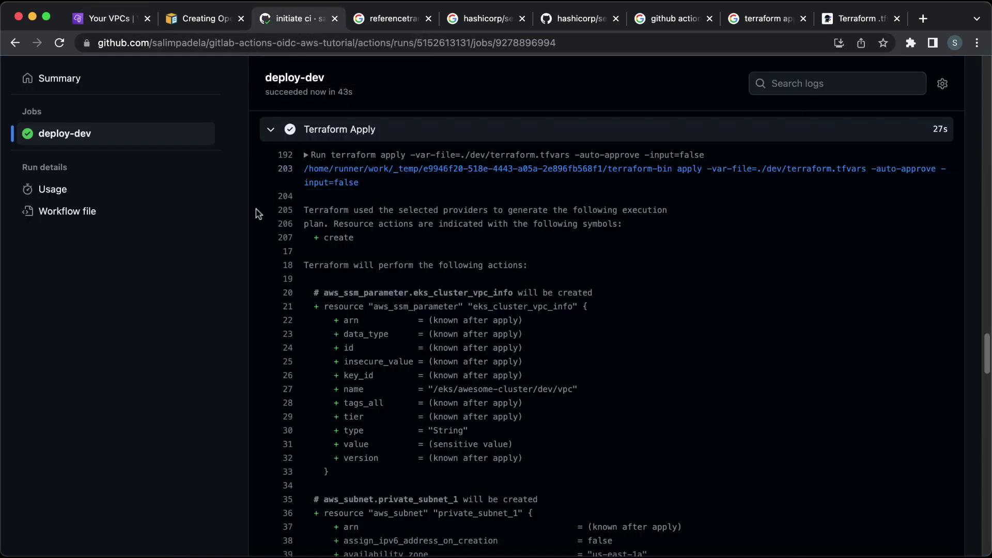
scroll(259, 214, up, 20)
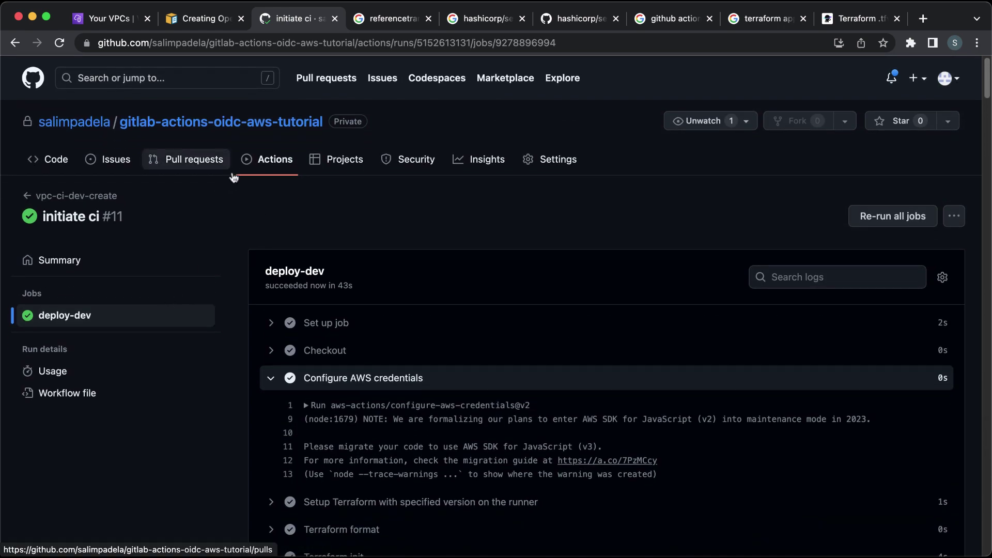
click(267, 164)
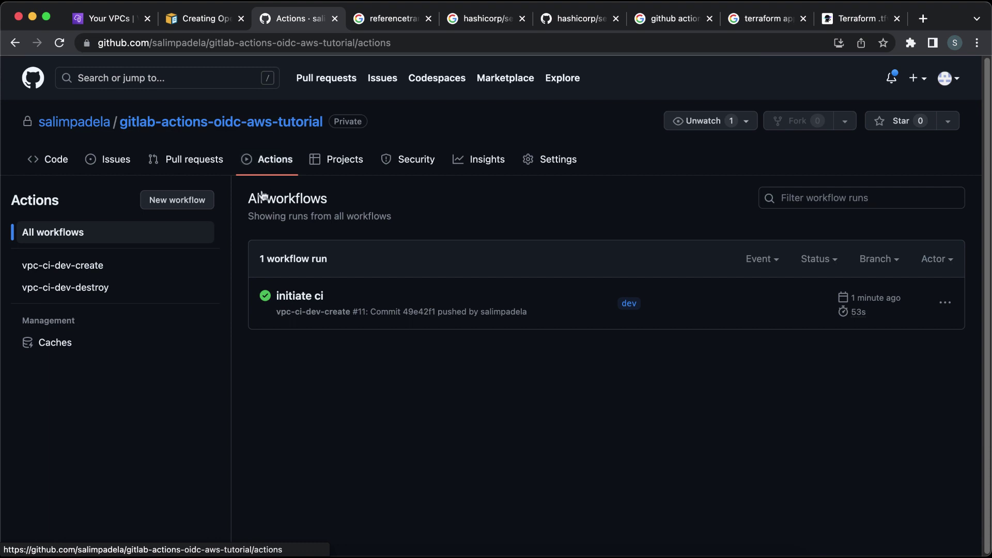
click(122, 289)
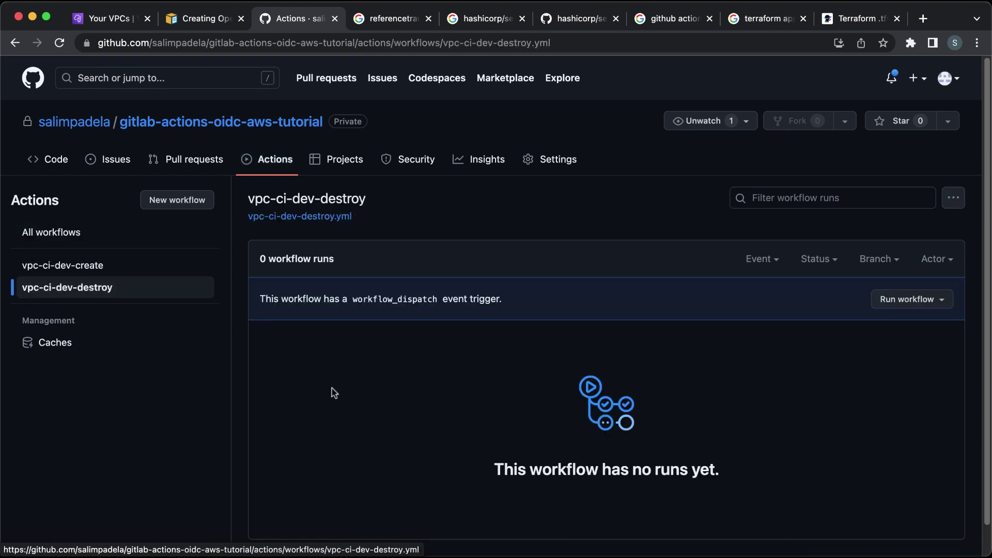
click(893, 304)
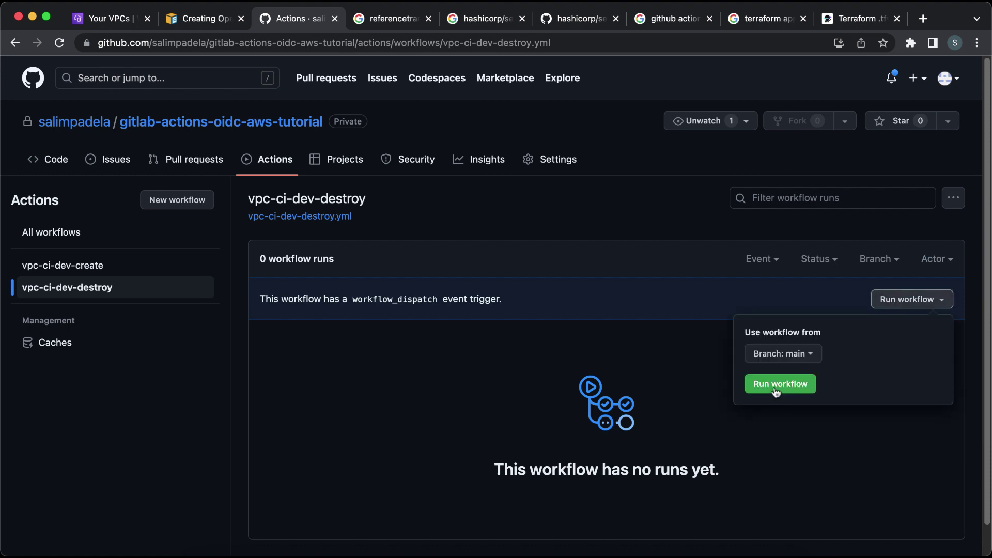
click(776, 386)
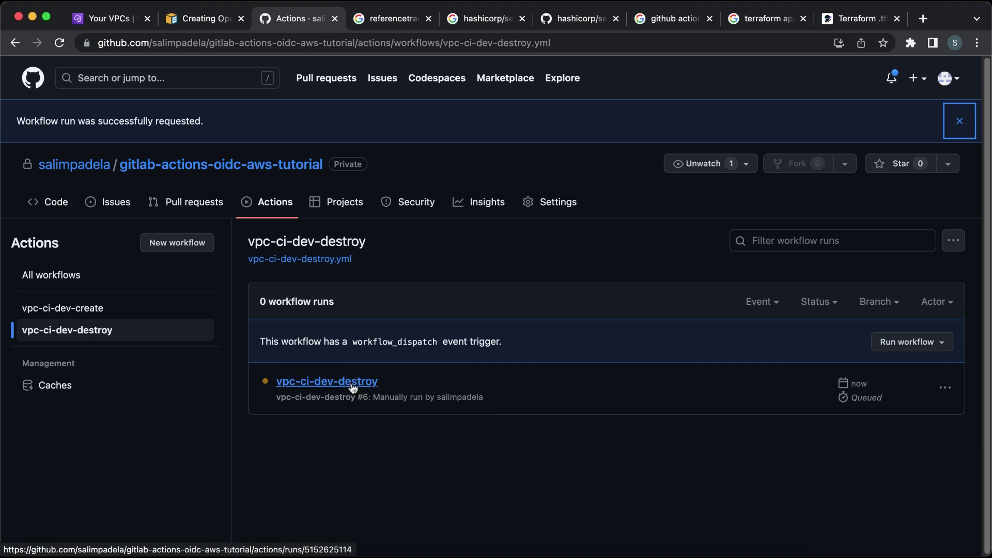
click(352, 385)
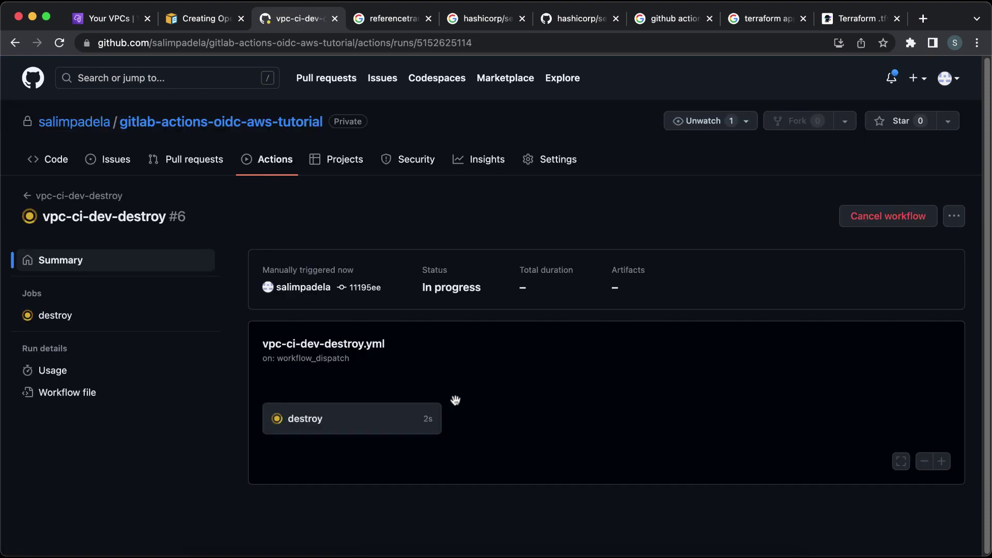
click(393, 423)
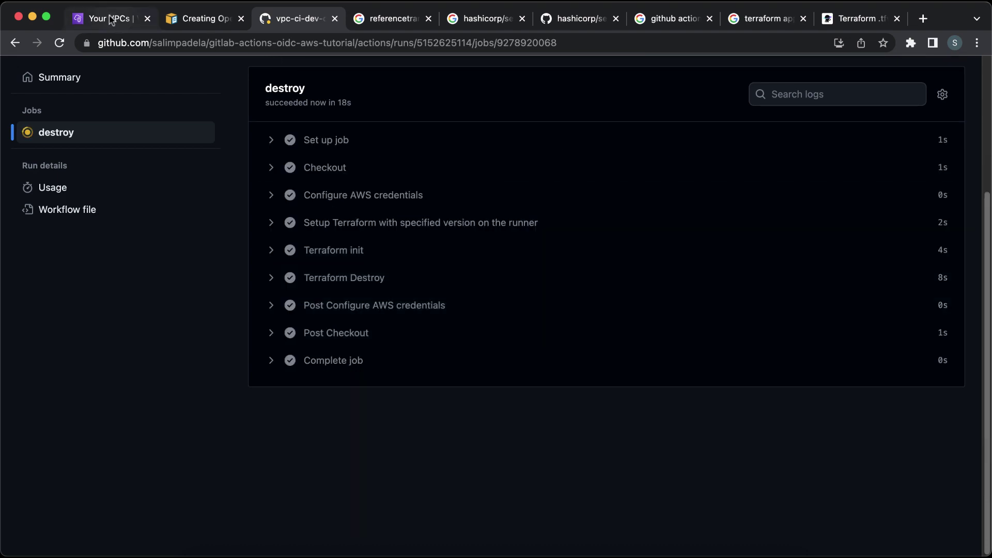
Switch to the AWS console, refresh the VPC list, and check the VPCs and subnets for resources remaining after the destroy run
click(112, 19)
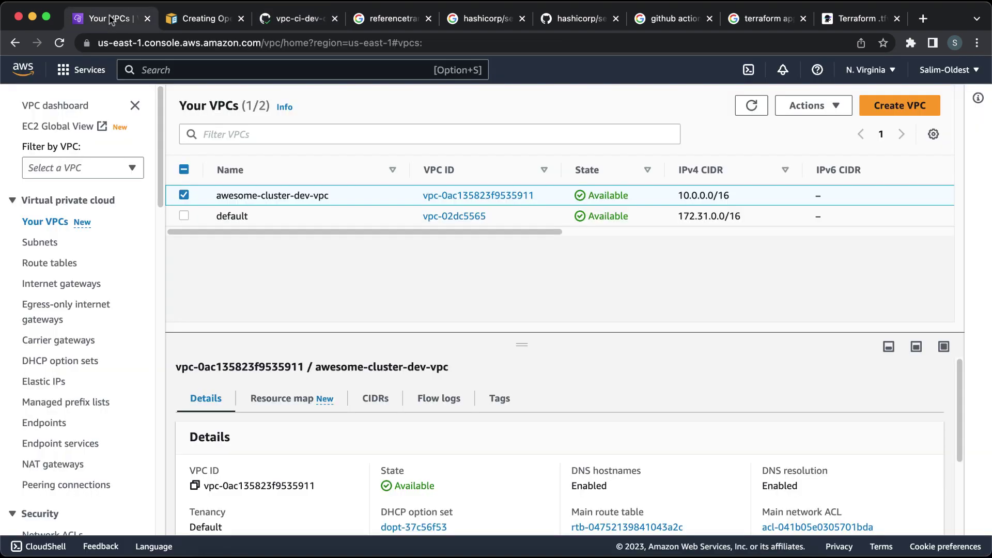
click(753, 106)
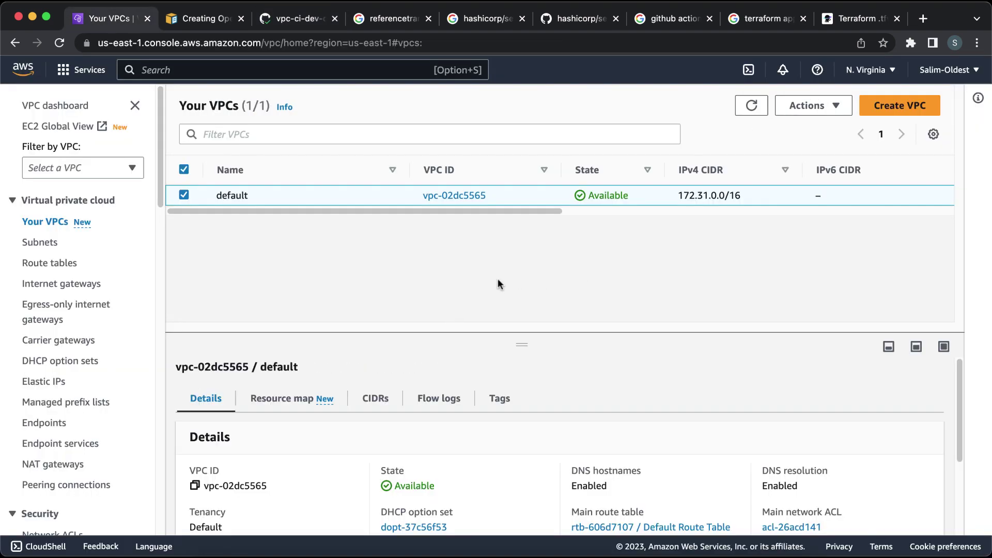
click(52, 244)
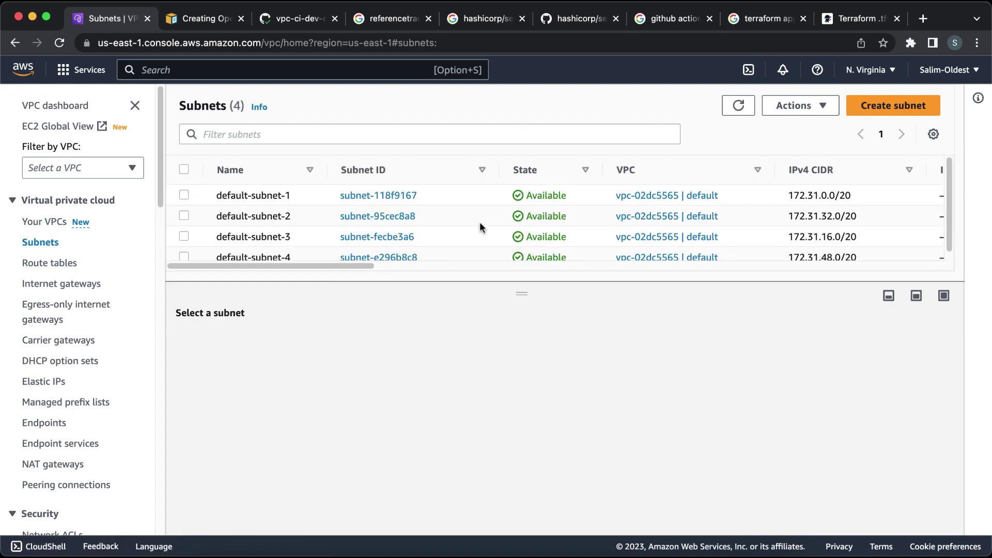
click(55, 224)
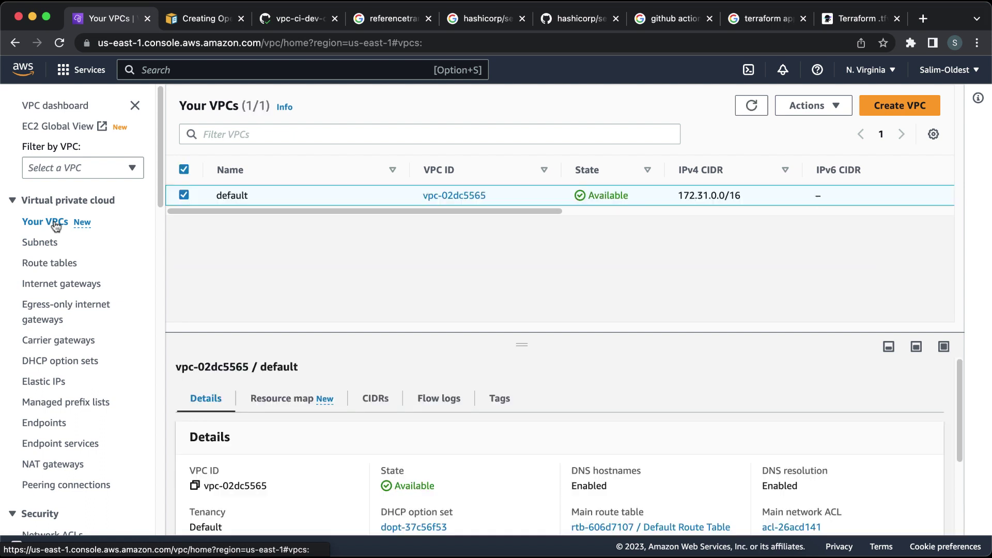